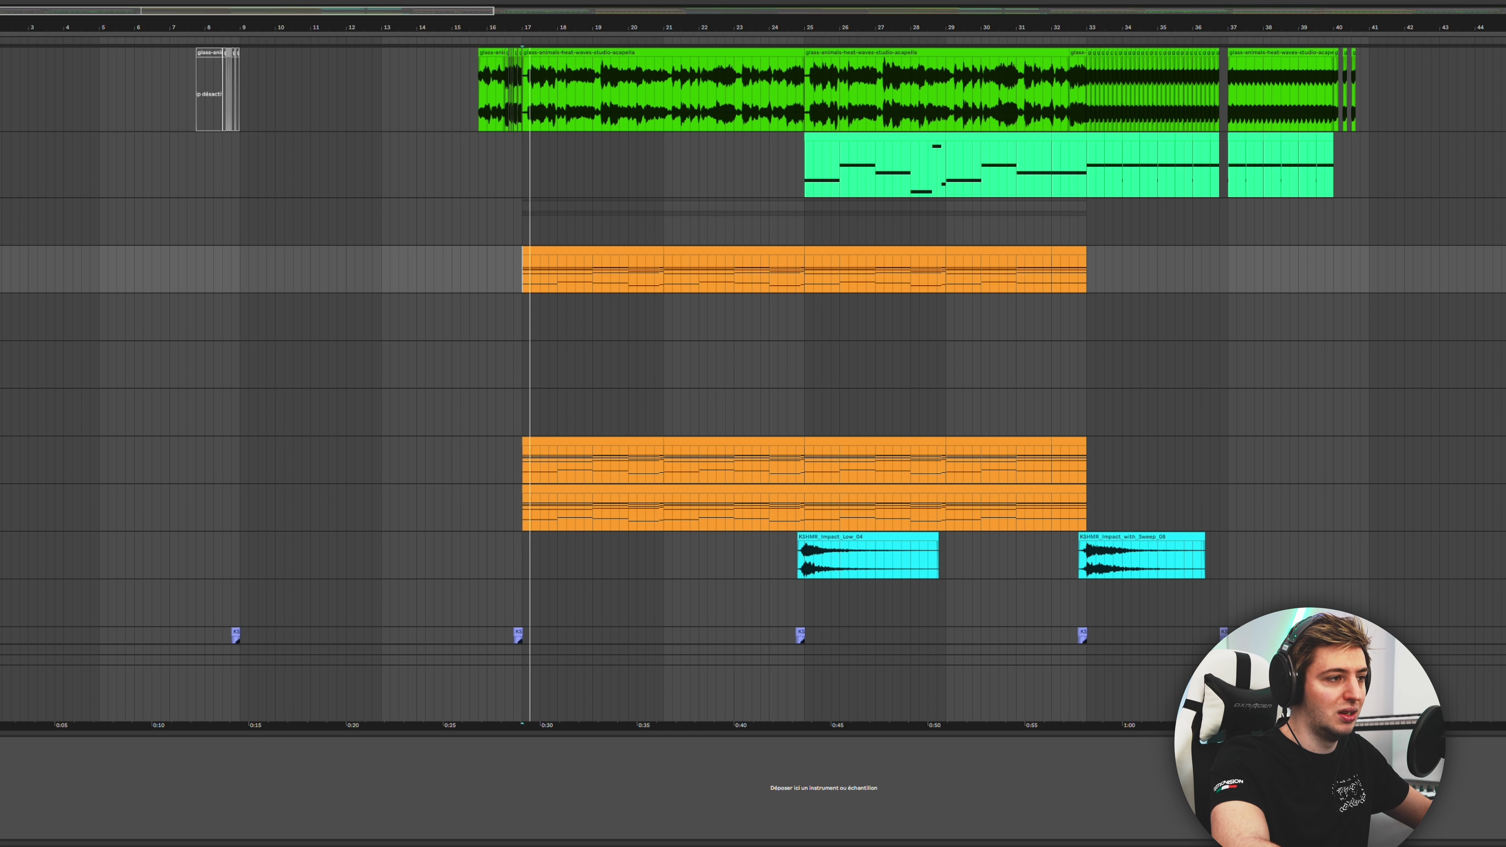
# Step: Play the arrangement from bar 21 and view the Sylenth1 instrument on the uppermost orange chord track, placing its window clear of the clips
pyautogui.click(663, 279)
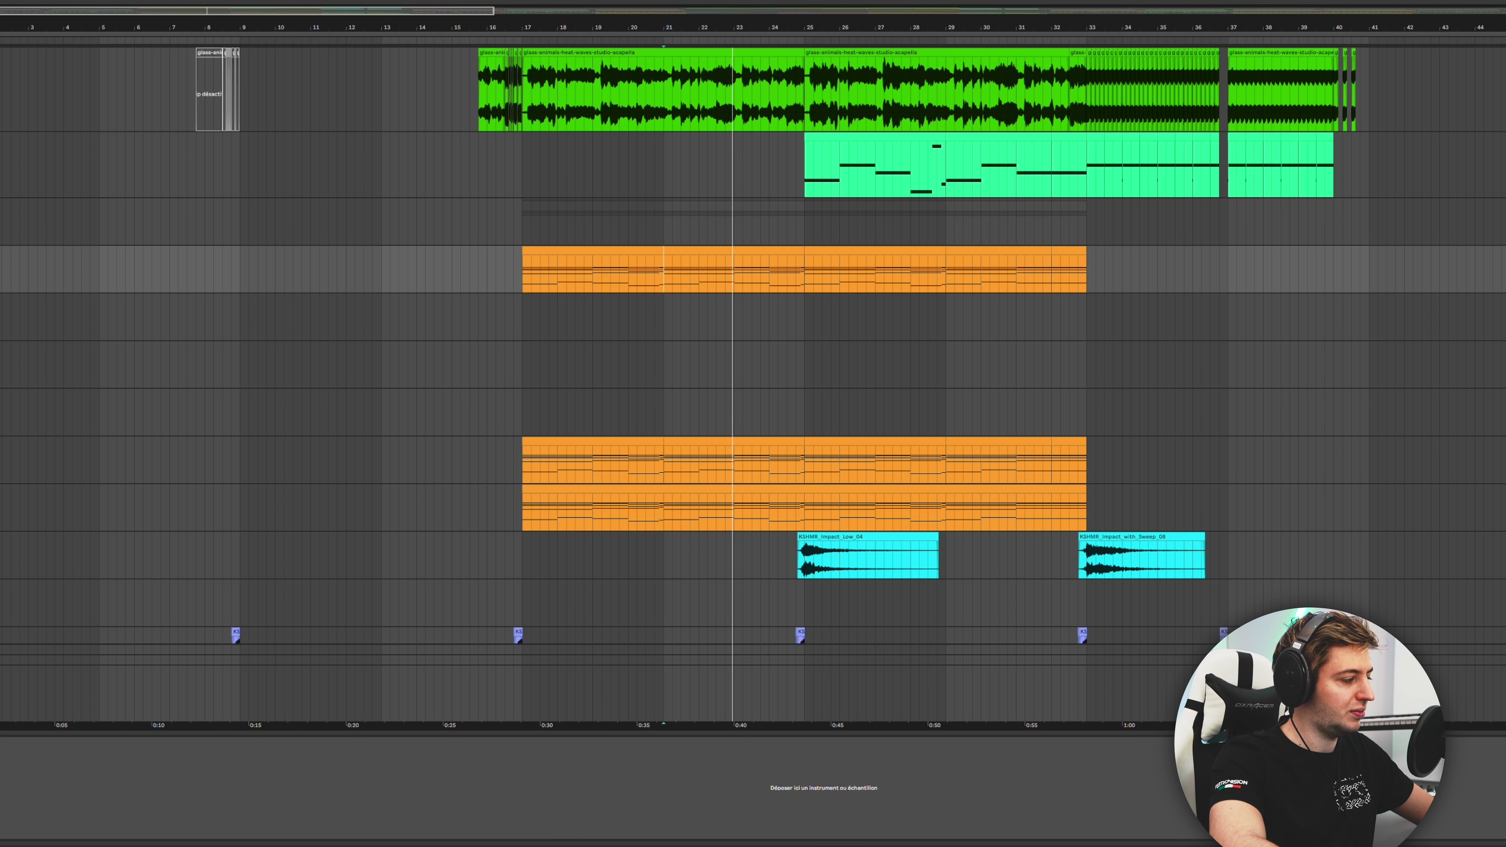
pyautogui.press('super+alt+p')
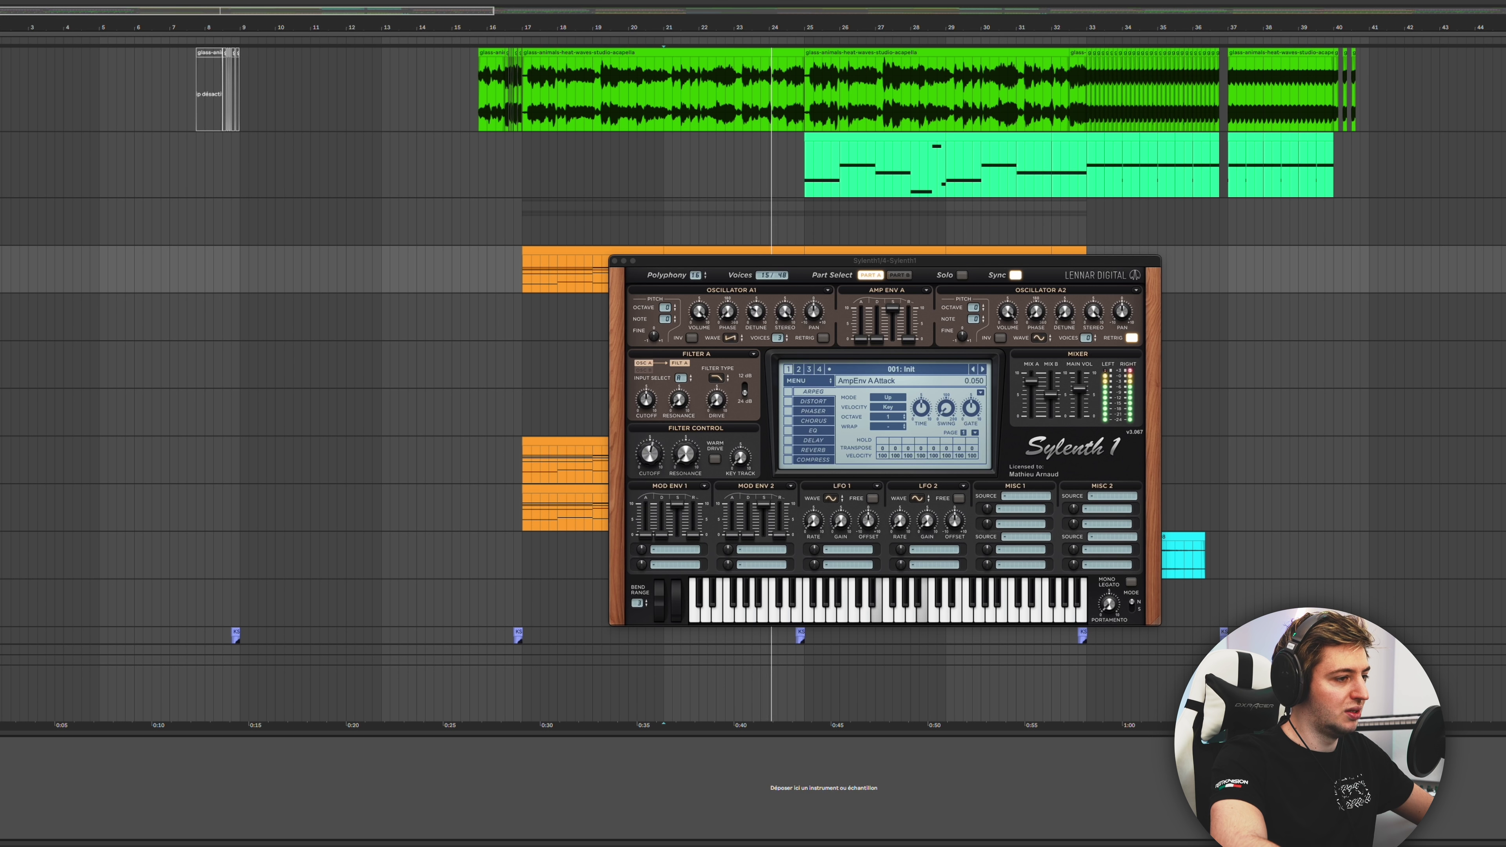
pyautogui.moveTo(912, 267); pyautogui.dragTo(949, 343)
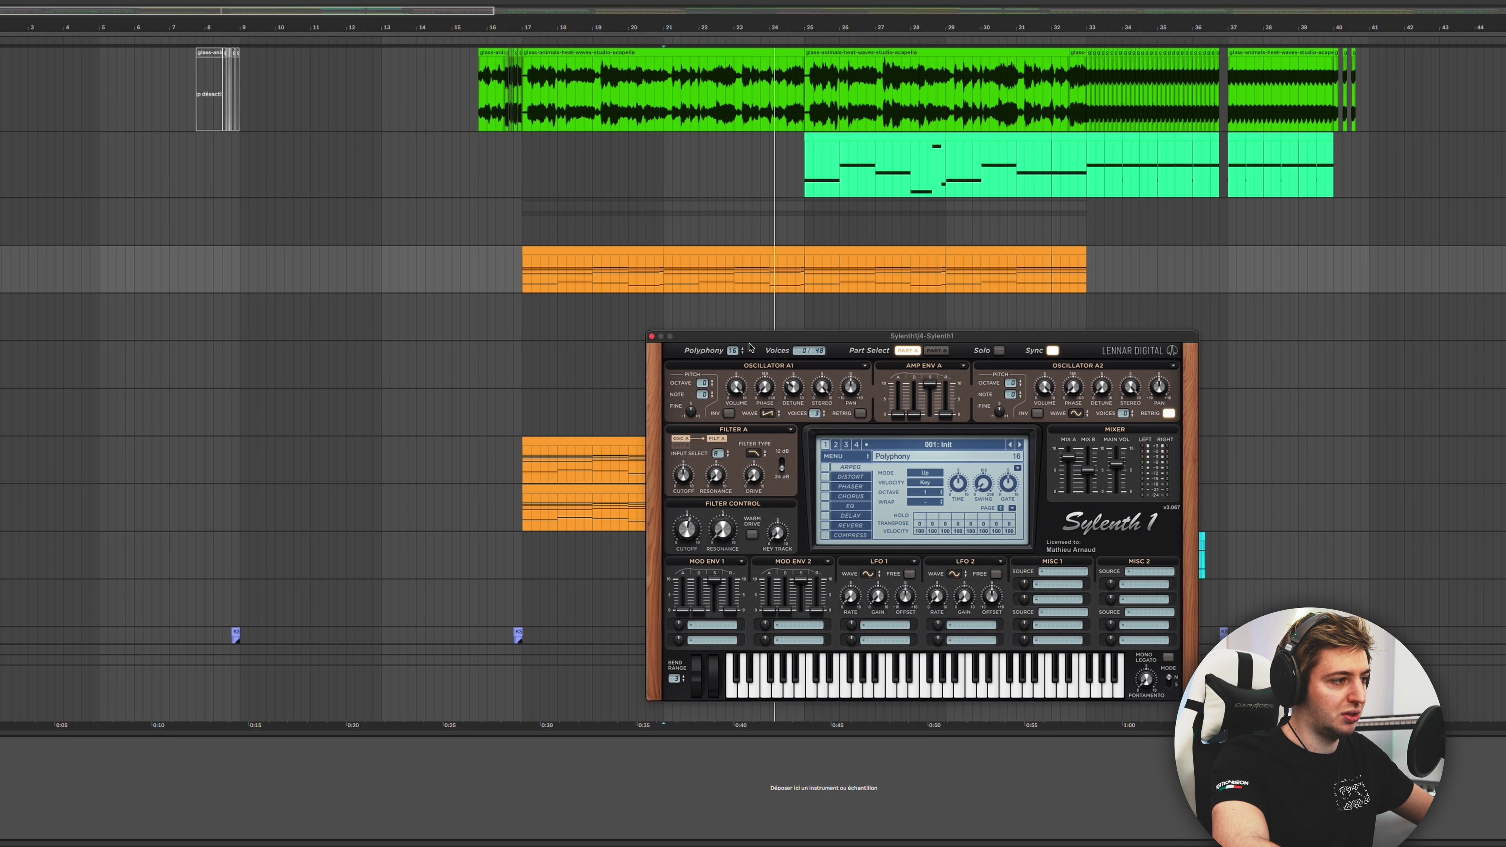
pyautogui.moveTo(750, 347)
pyautogui.mouseDown()
pyautogui.moveTo(901, 331)
pyautogui.moveTo(1030, 280)
pyautogui.mouseUp()
# Step: View the CMI V instrument on the middle orange chord track and move its window away from the clips
pyautogui.click(665, 468)
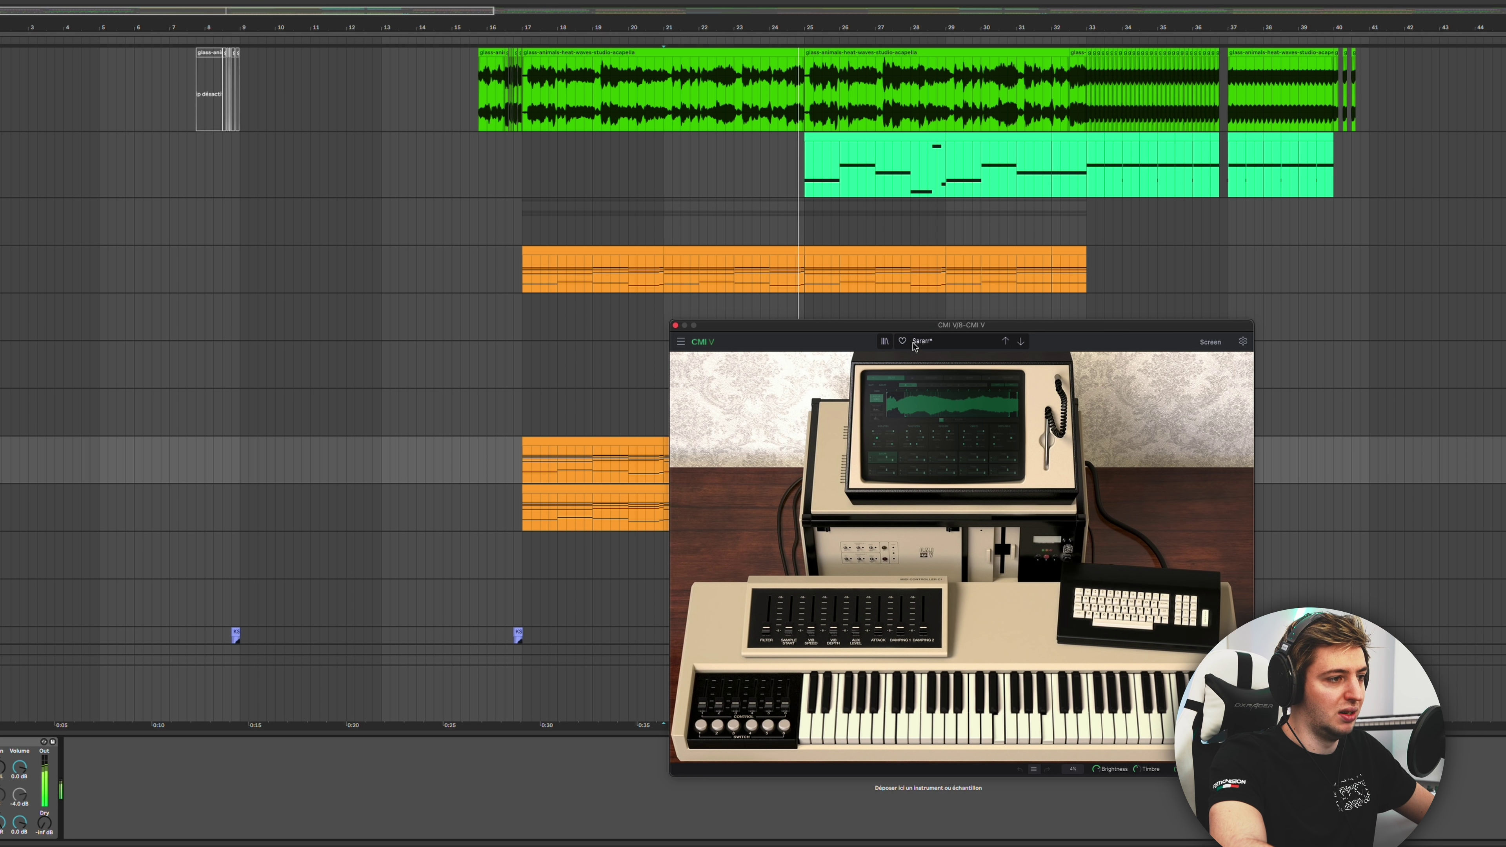
pyautogui.moveTo(917, 325)
pyautogui.mouseDown()
pyautogui.moveTo(1014, 332)
pyautogui.moveTo(1104, 267)
pyautogui.moveTo(1214, 282)
pyautogui.mouseUp()
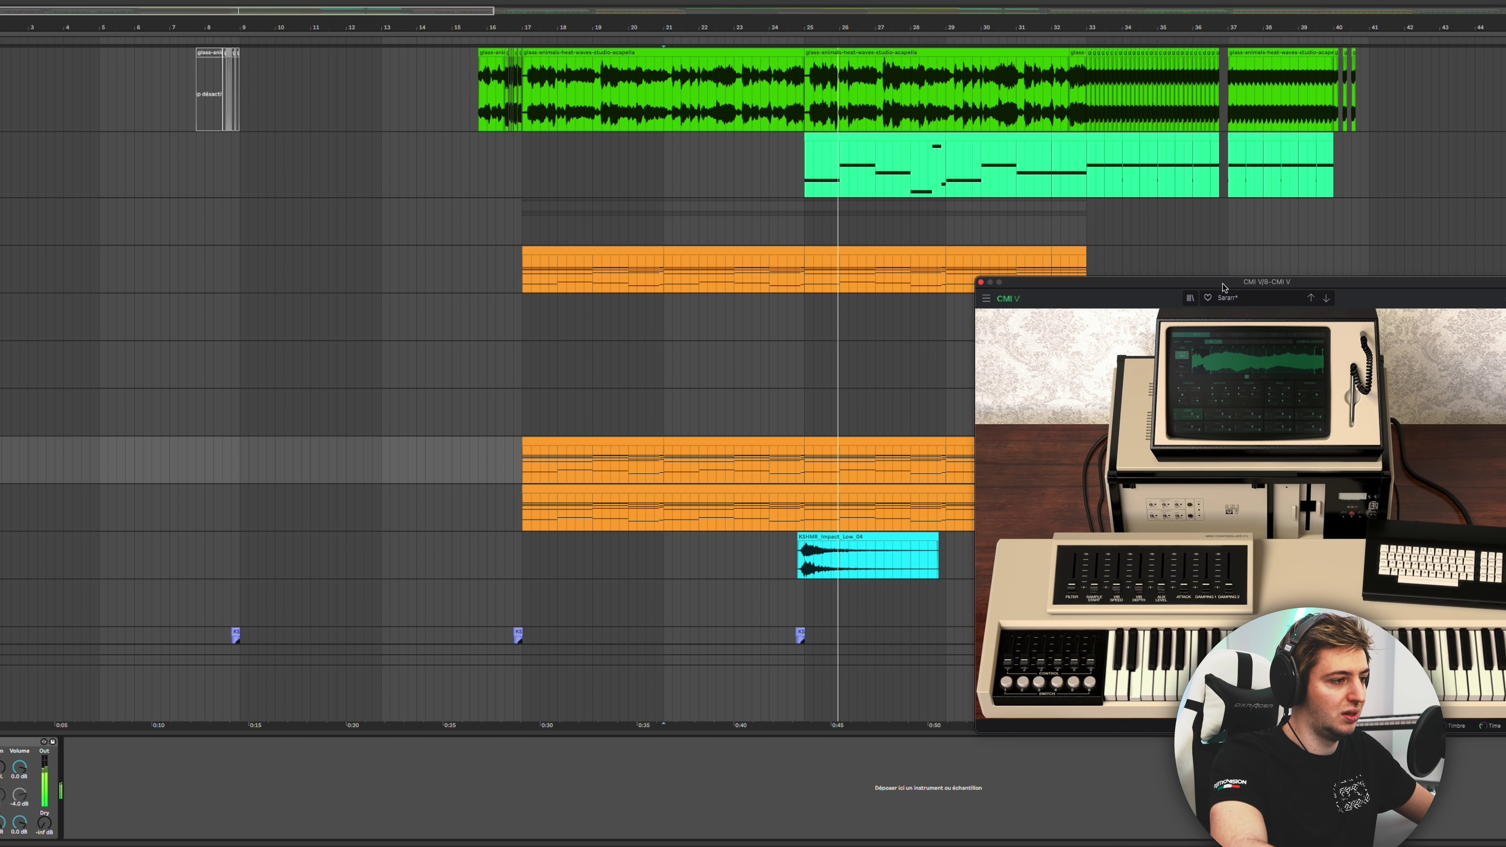
pyautogui.click(712, 442)
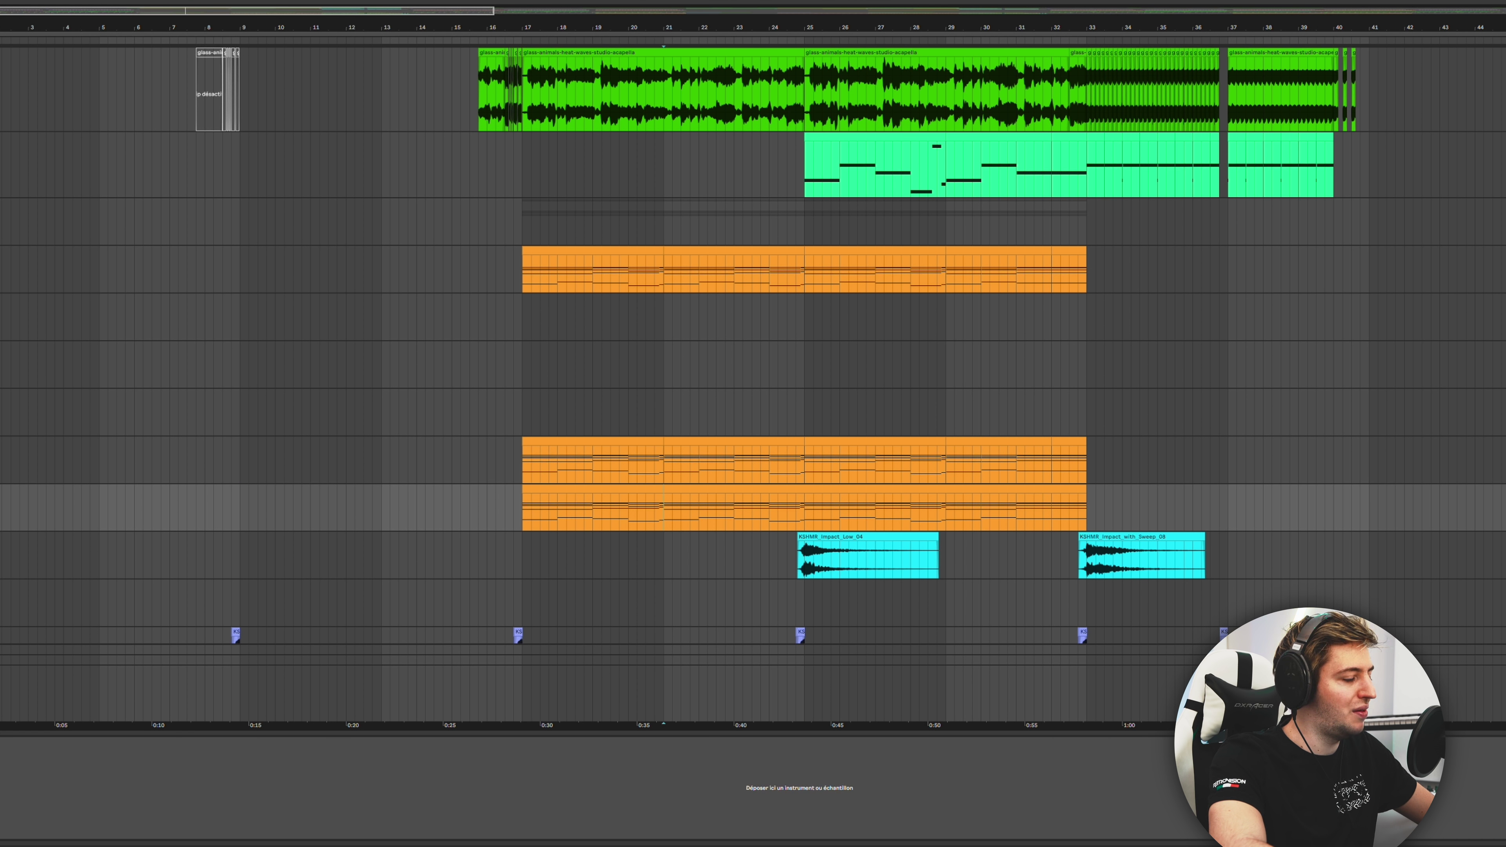
# Step: View the CMI V Tape Strings instrument on the lowest orange chord track, examine its sound control screen and play the layer
pyautogui.press('super+alt+p')
pyautogui.moveTo(895, 351); pyautogui.dragTo(1165, 272)
pyautogui.click(1299, 286)
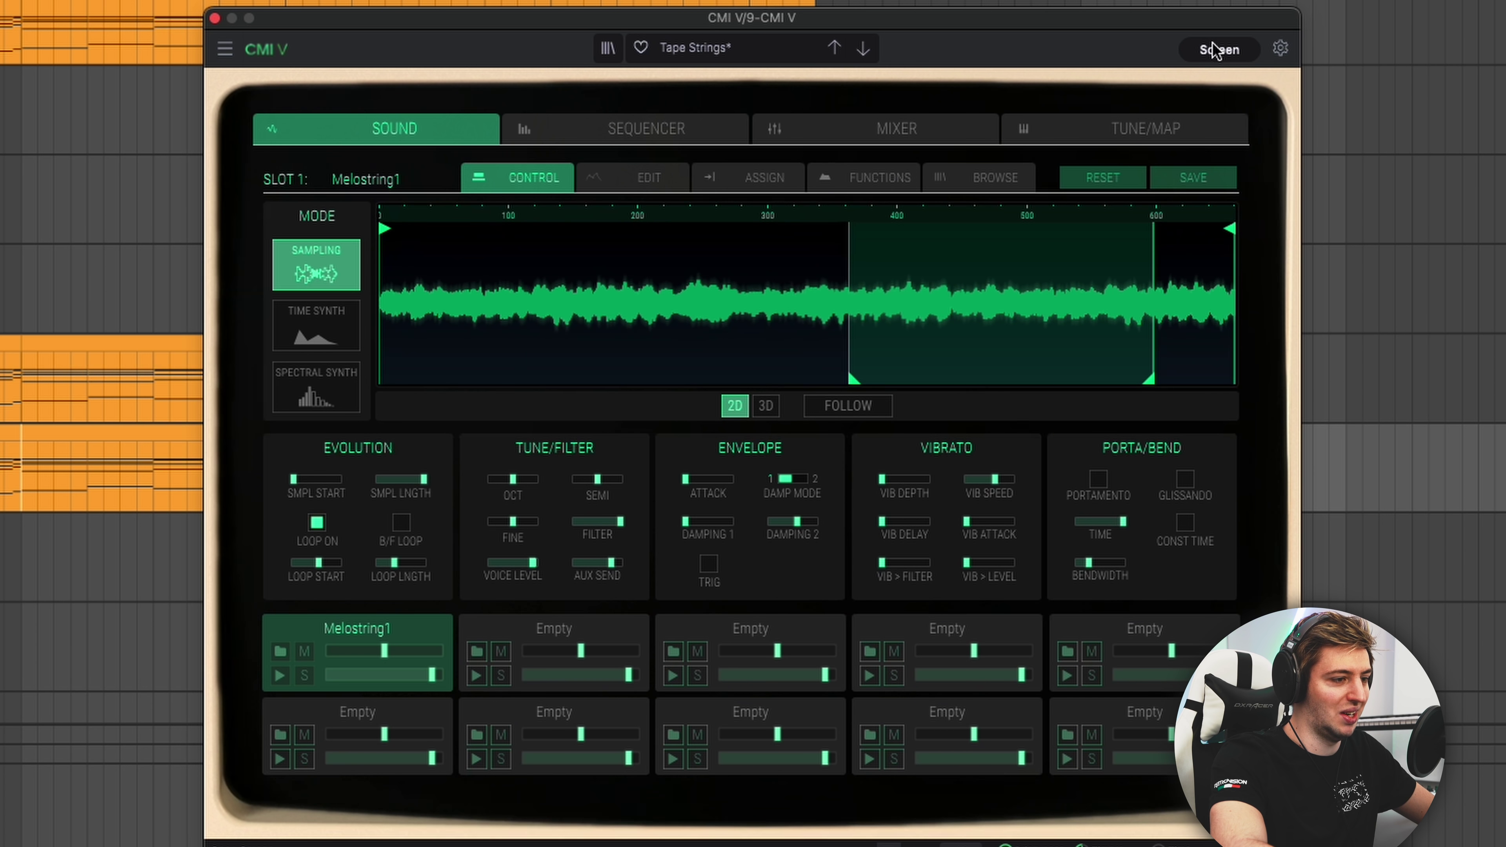
pyautogui.press('space')
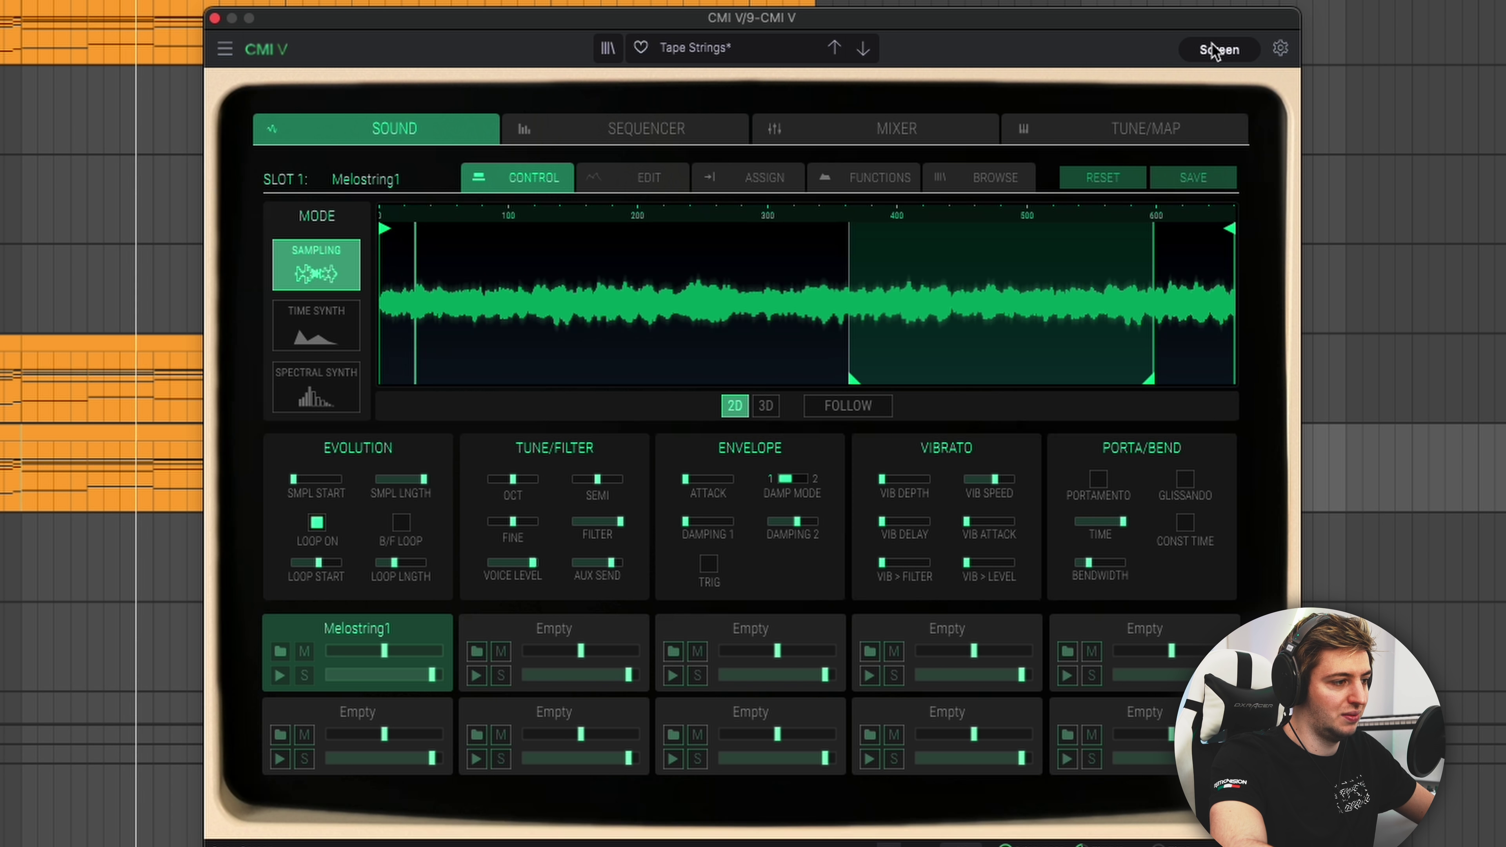
pyautogui.click(1214, 51)
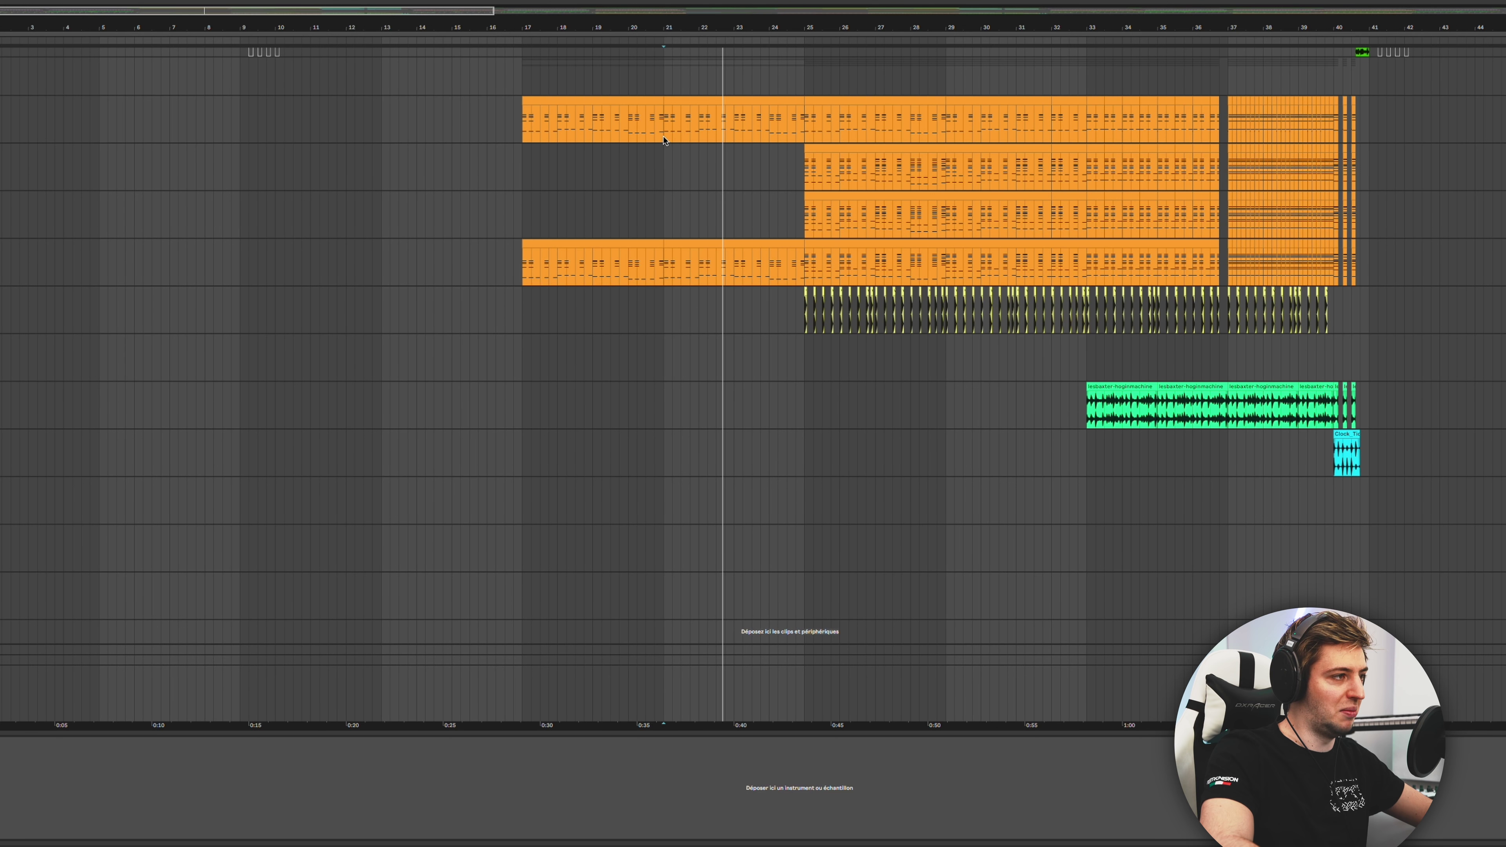
# Step: Play the piano tracks from bar 21 and view the Kontakt piano The Giant on the fourth piano track, closing it again
pyautogui.click(664, 140)
pyautogui.scroll(5, 1254, 259)
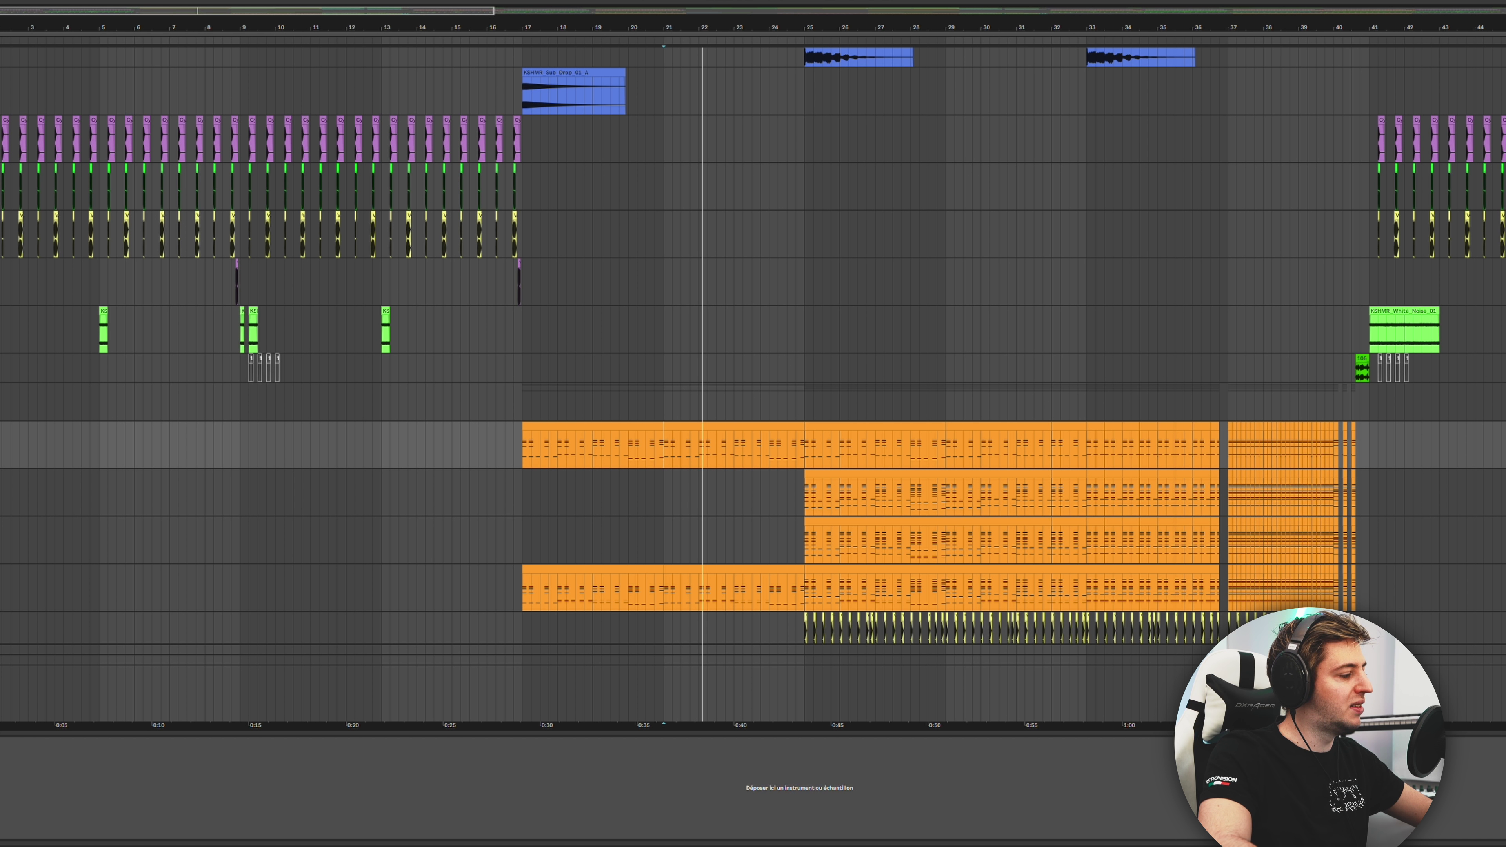
pyautogui.press('space')
pyautogui.moveTo(296, 165); pyautogui.dragTo(952, 258)
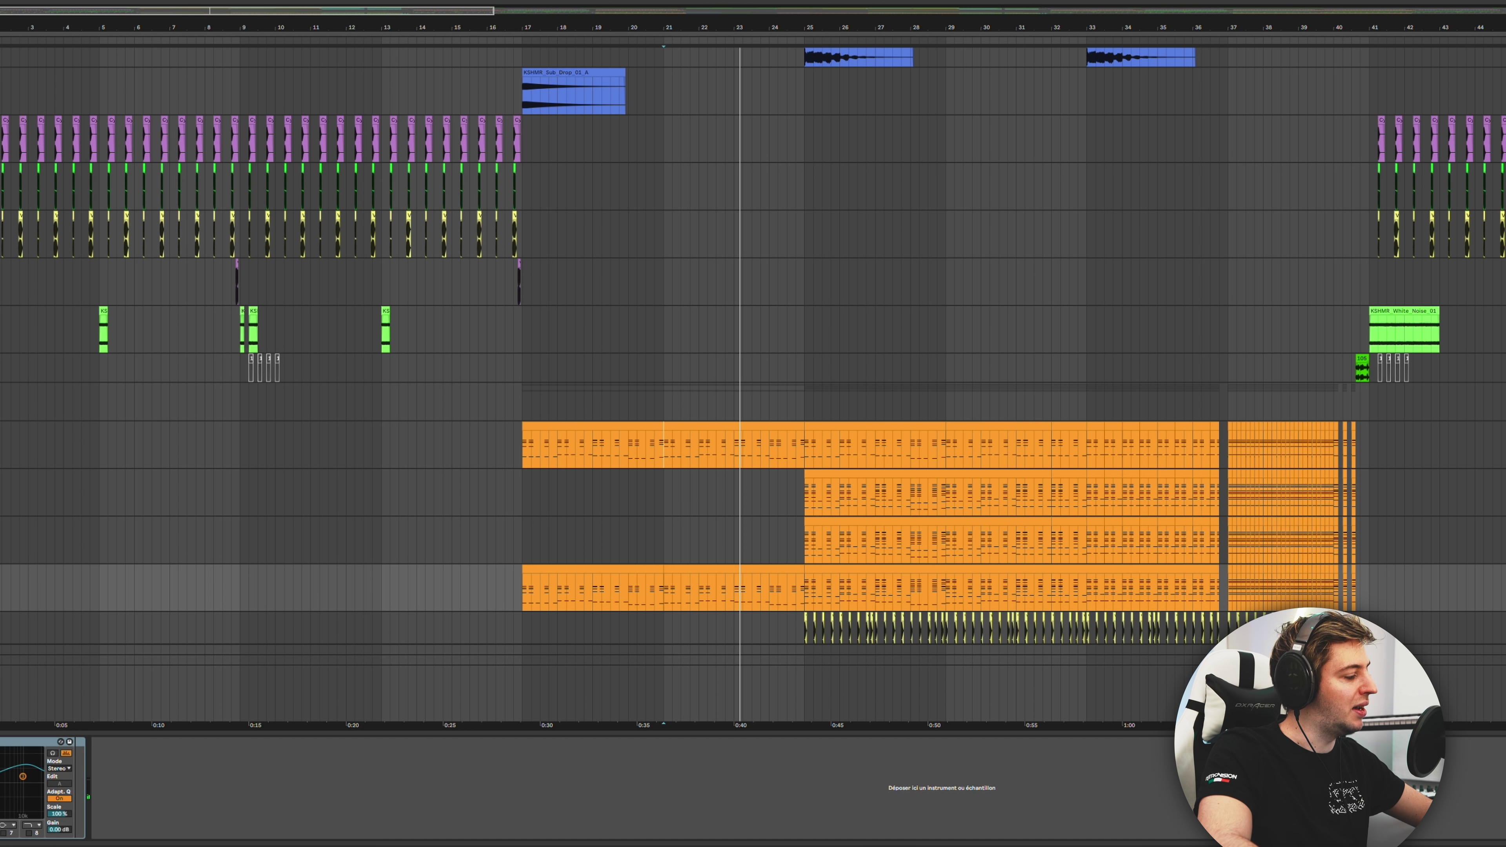
pyautogui.press('super+alt+p')
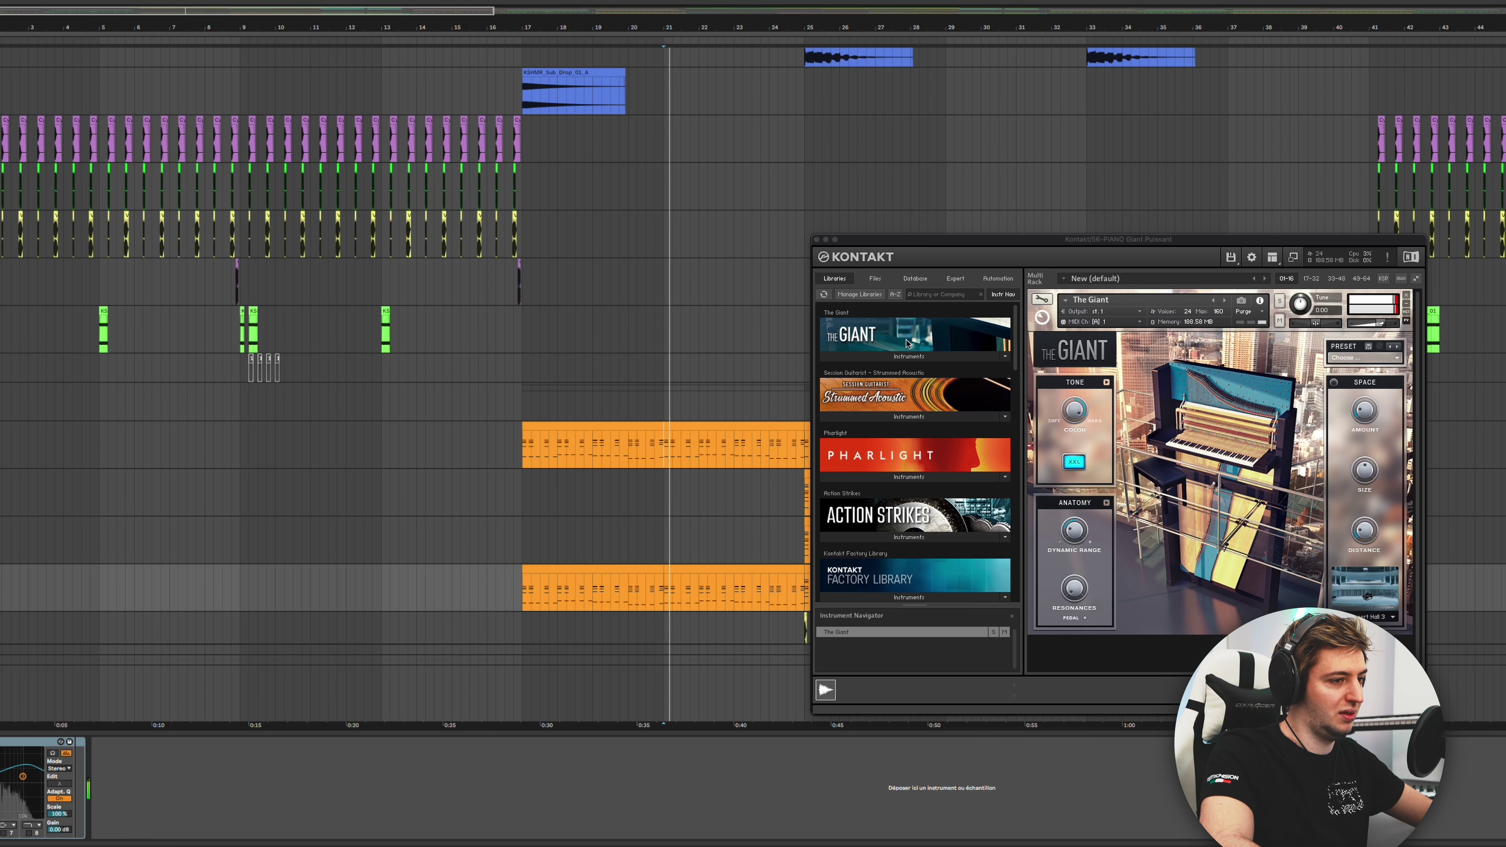
pyautogui.click(818, 241)
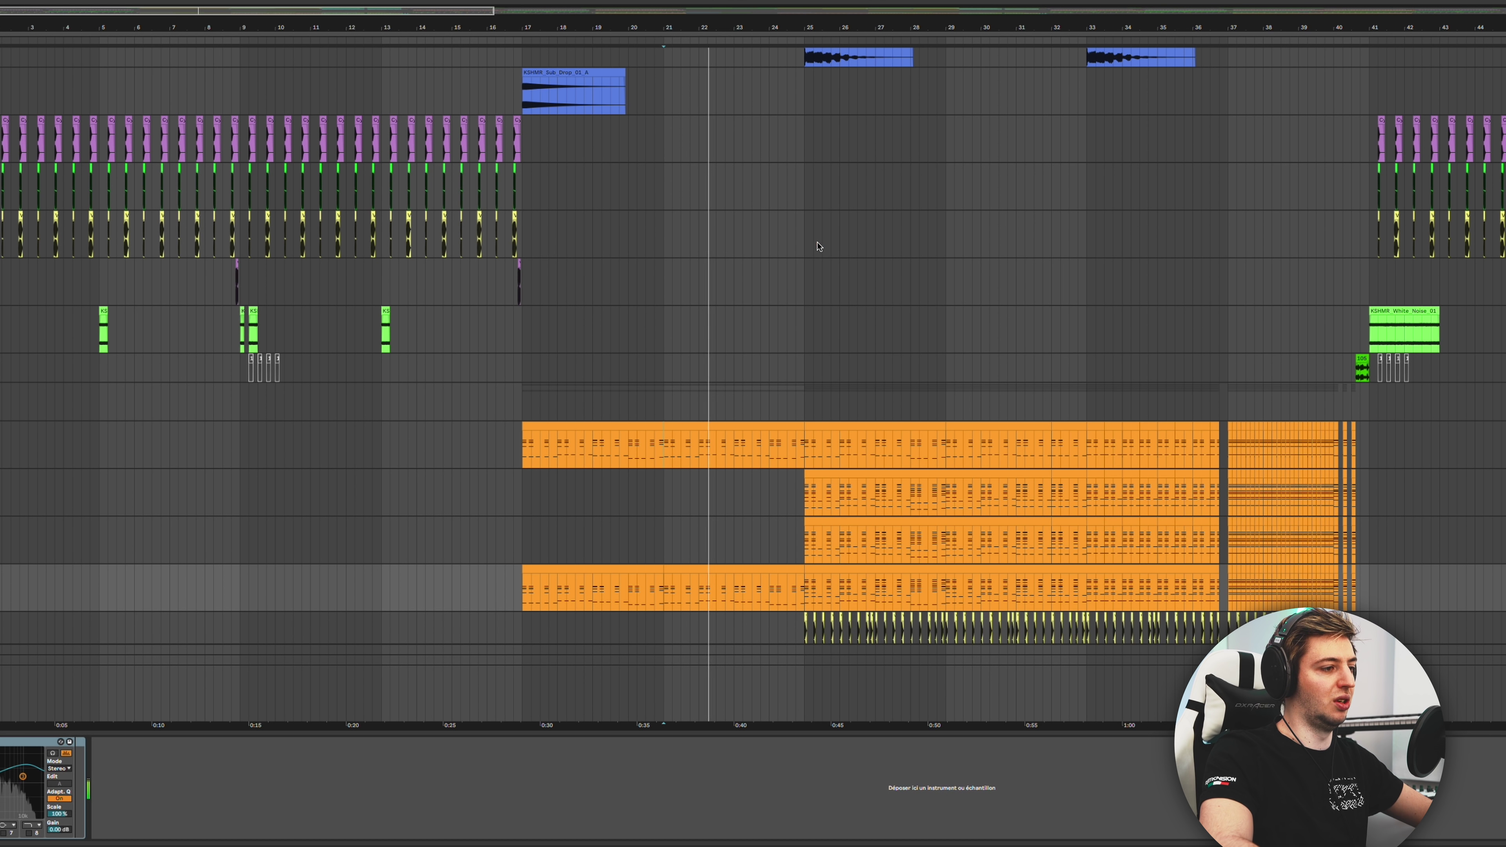
# Step: Play the piano group from just before bar 25 to hear its layers come in together
pyautogui.click(808, 503)
pyautogui.click(788, 397)
pyautogui.press('space')
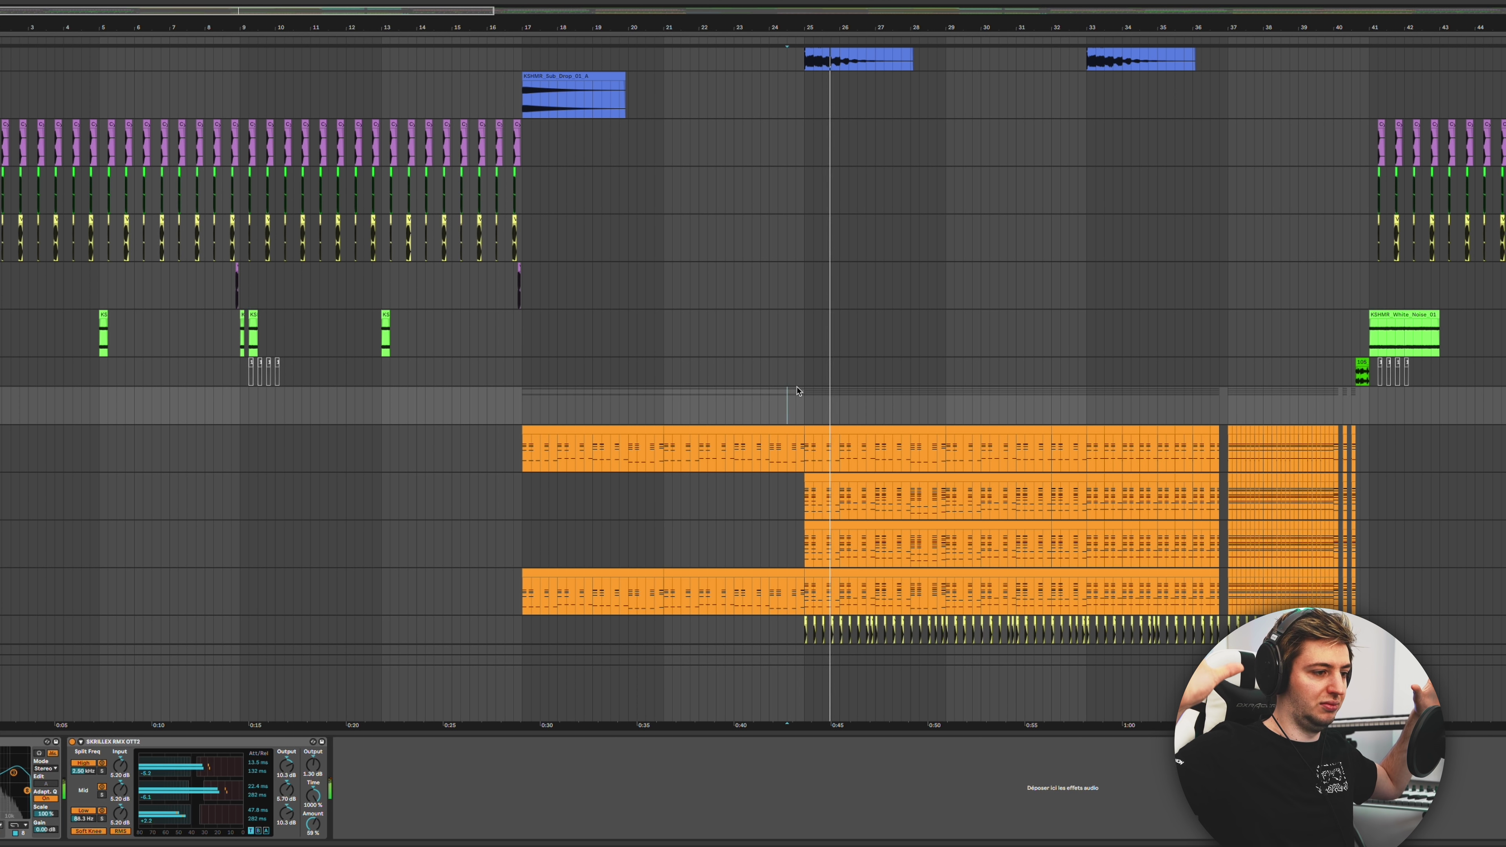
# Step: Select the start of the second piano track's clip at bar 25 and view that track's instrument
pyautogui.click(803, 495)
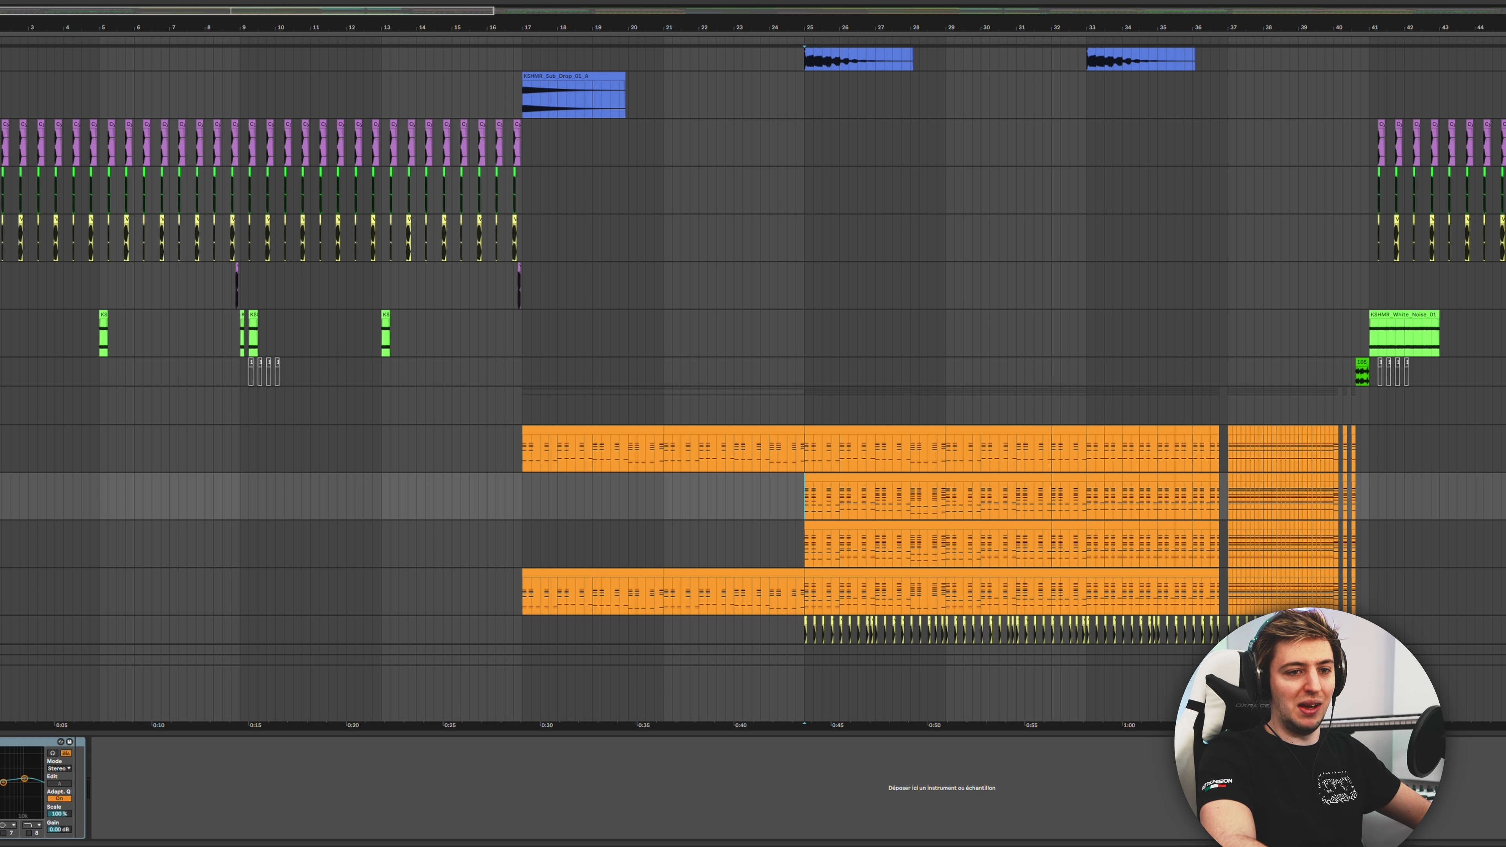
pyautogui.press('super+alt+p')
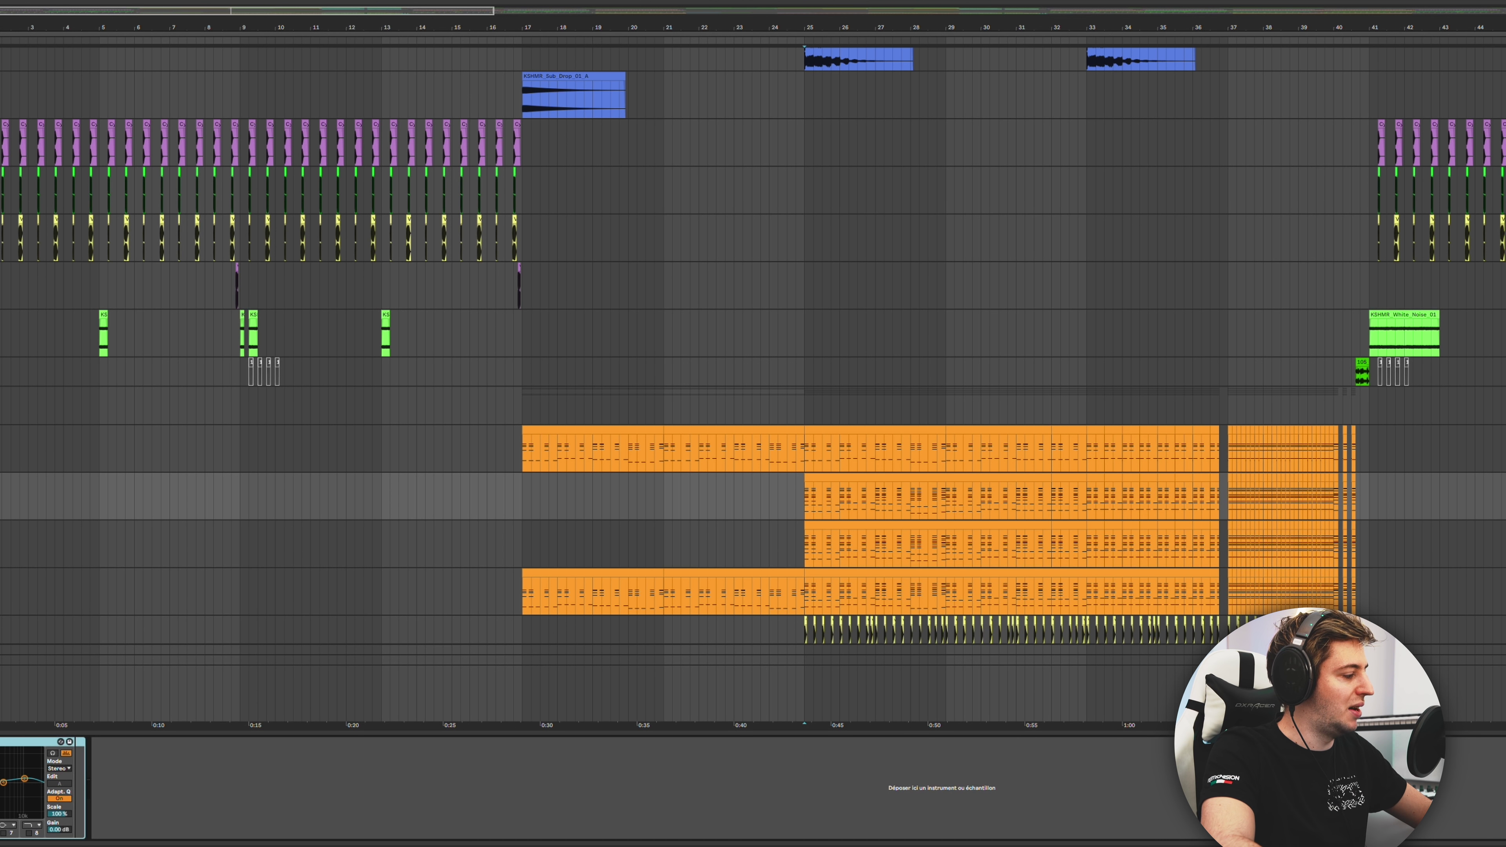
pyautogui.moveTo(277, 181); pyautogui.dragTo(371, 237)
# Step: View the Addictive Keys Modern Upright instrument on the third piano track, move it off the clips and play from bar 25
pyautogui.press('super+alt+p')
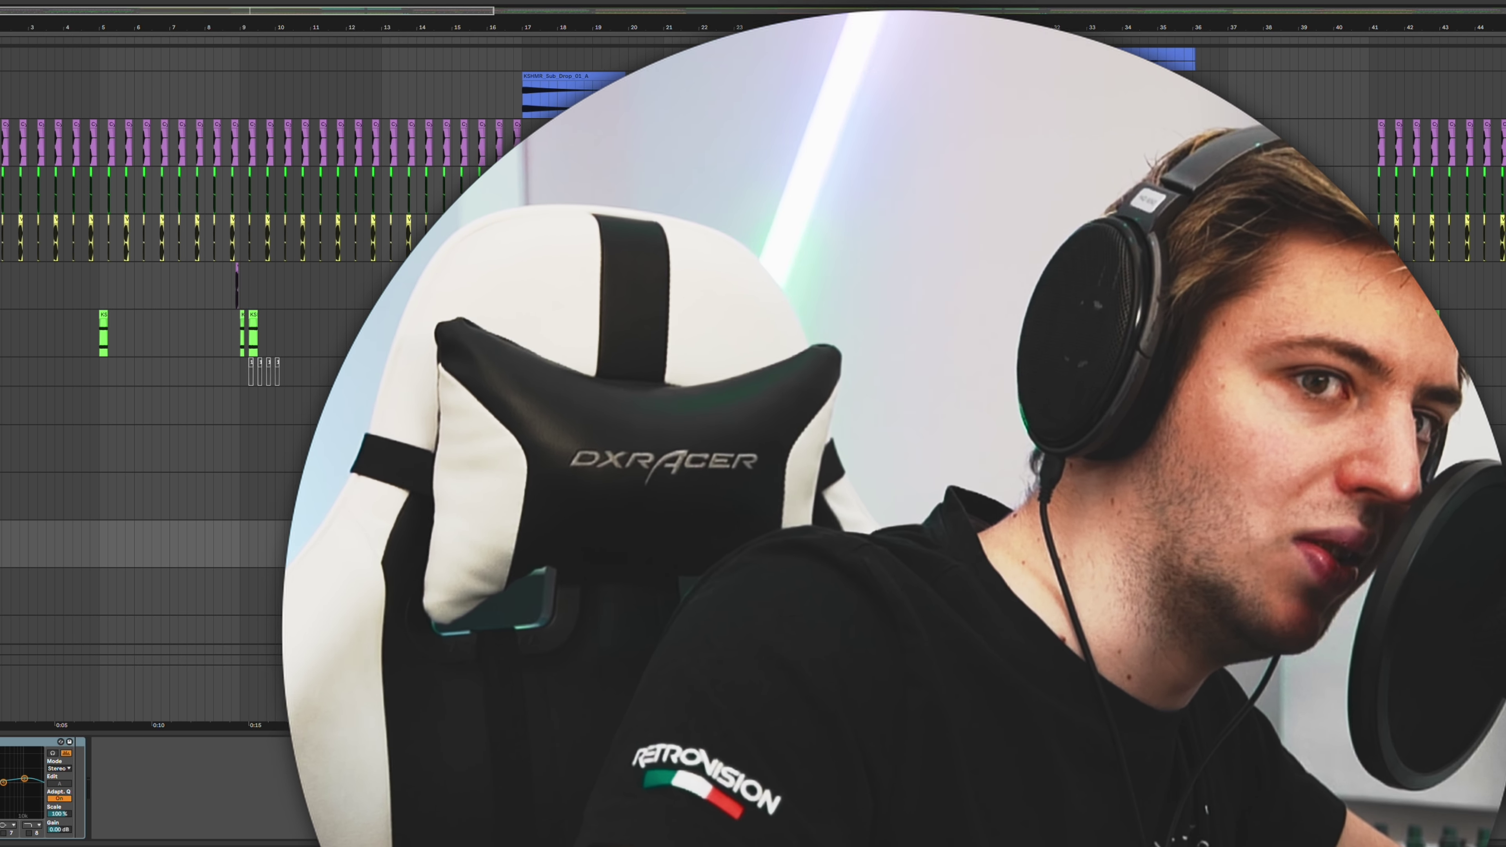
pyautogui.press('super+alt+p')
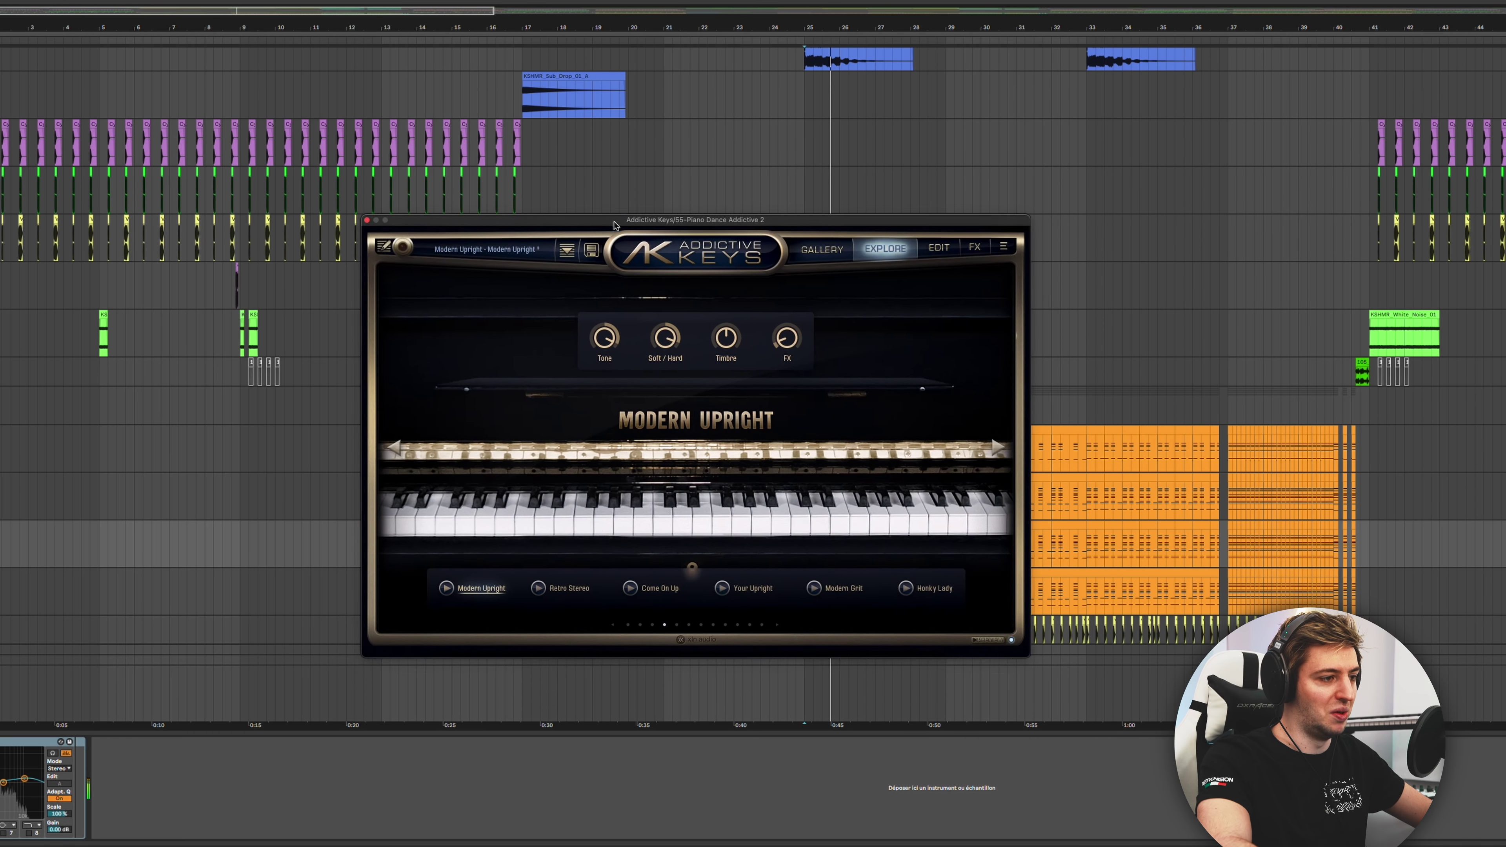
pyautogui.moveTo(614, 224); pyautogui.dragTo(349, 235)
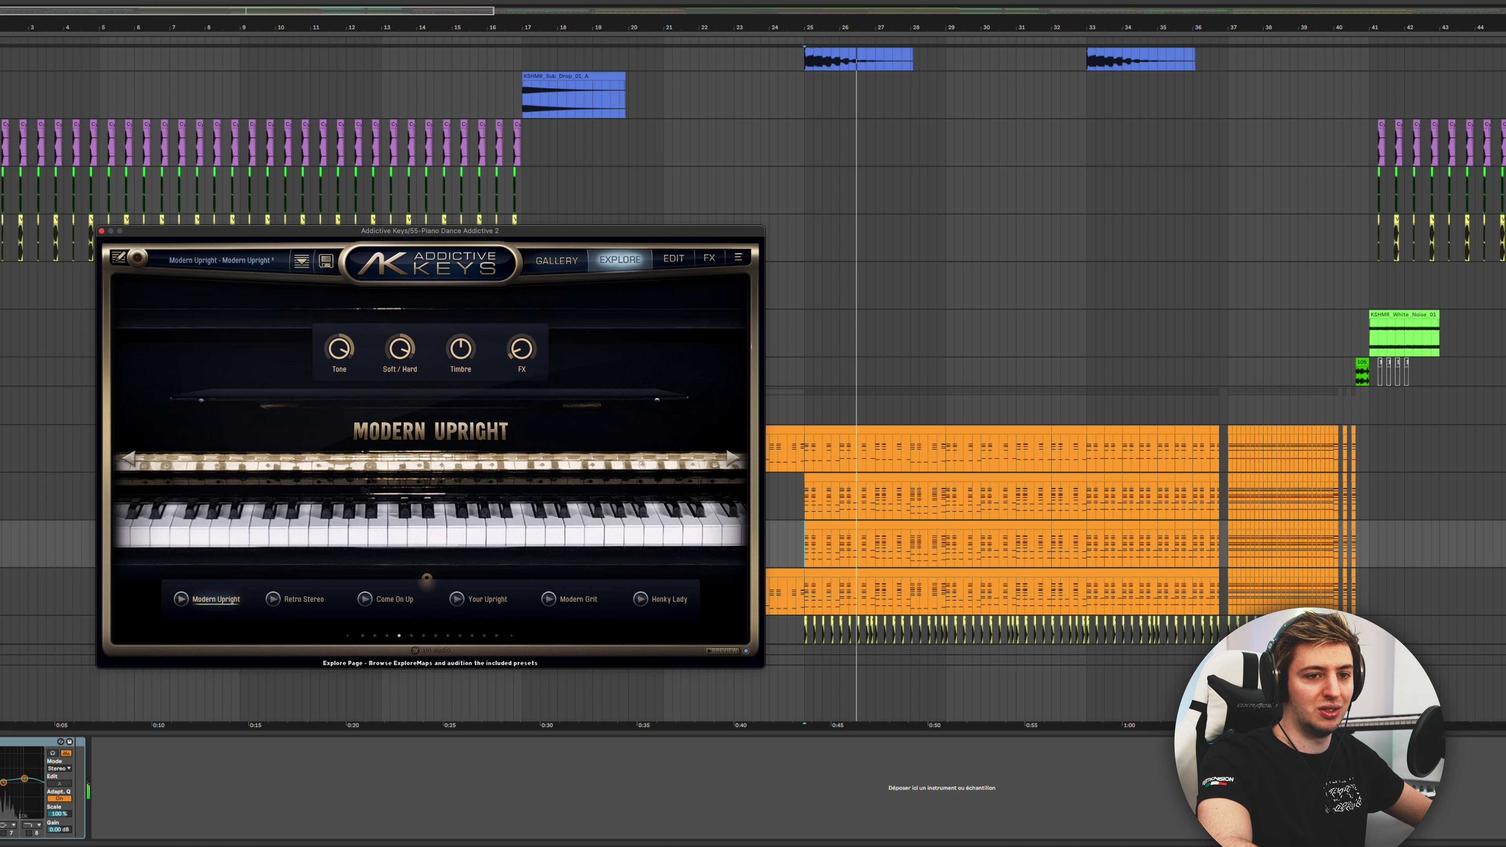
pyautogui.press('space')
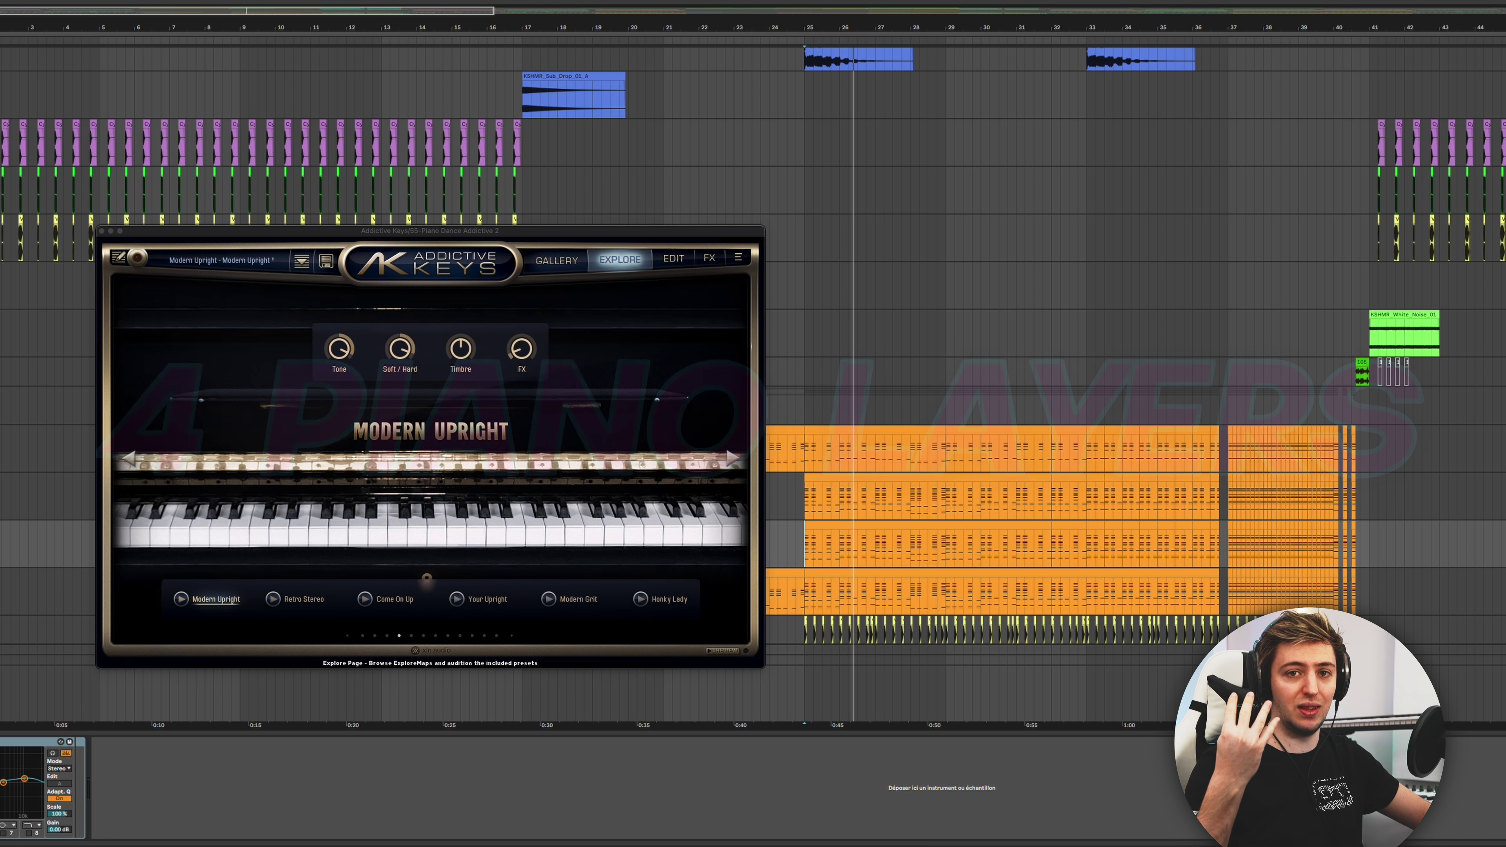
pyautogui.press('space')
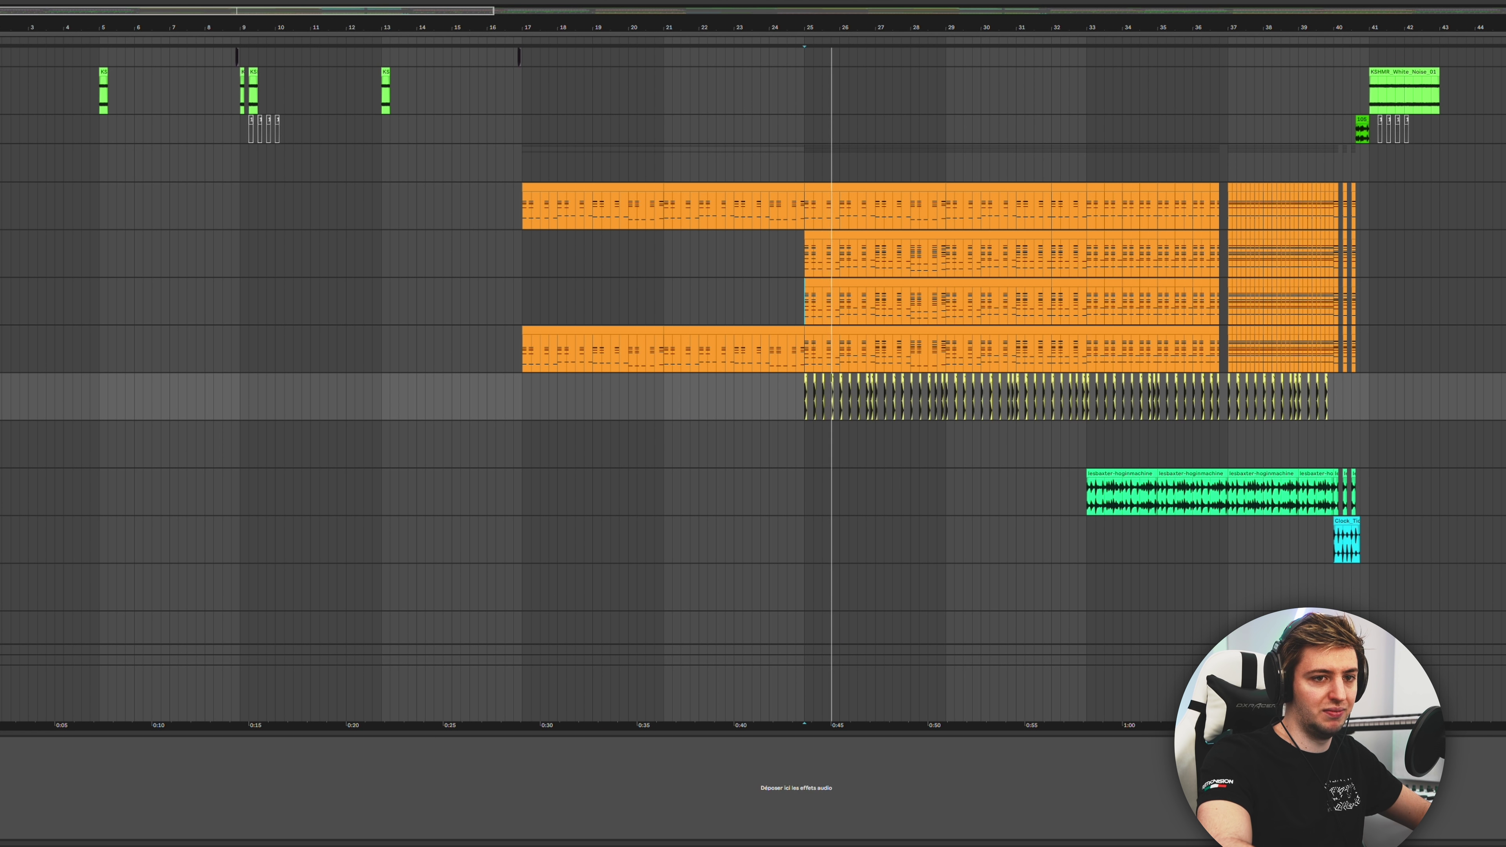
# Step: Locate the long green clip spanning bars 25 to 33, view its Synthi V instrument during playback and close it
pyautogui.scroll(10, 754, 384)
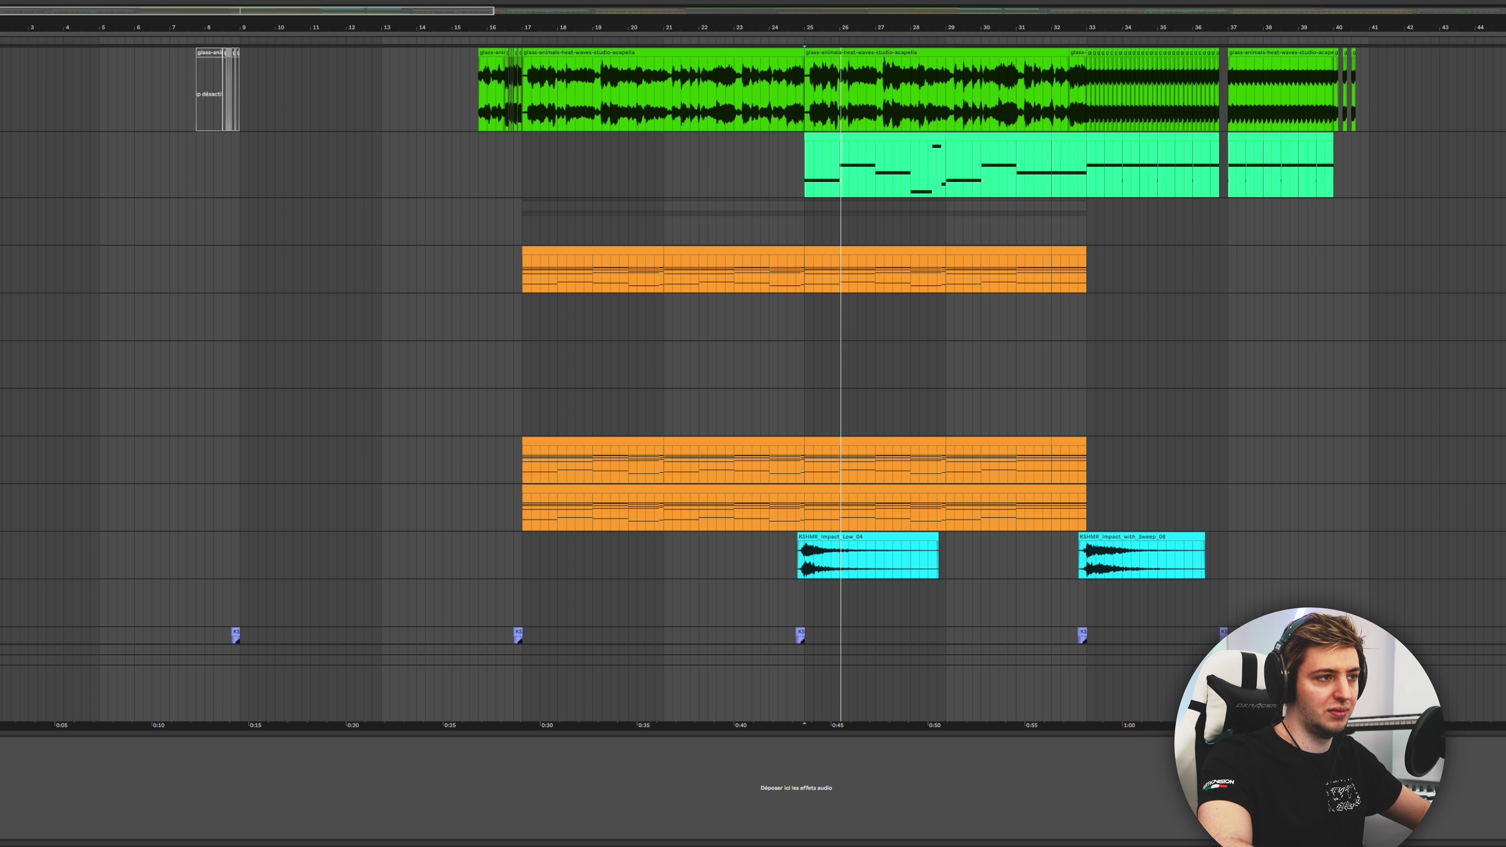
pyautogui.click(1051, 351)
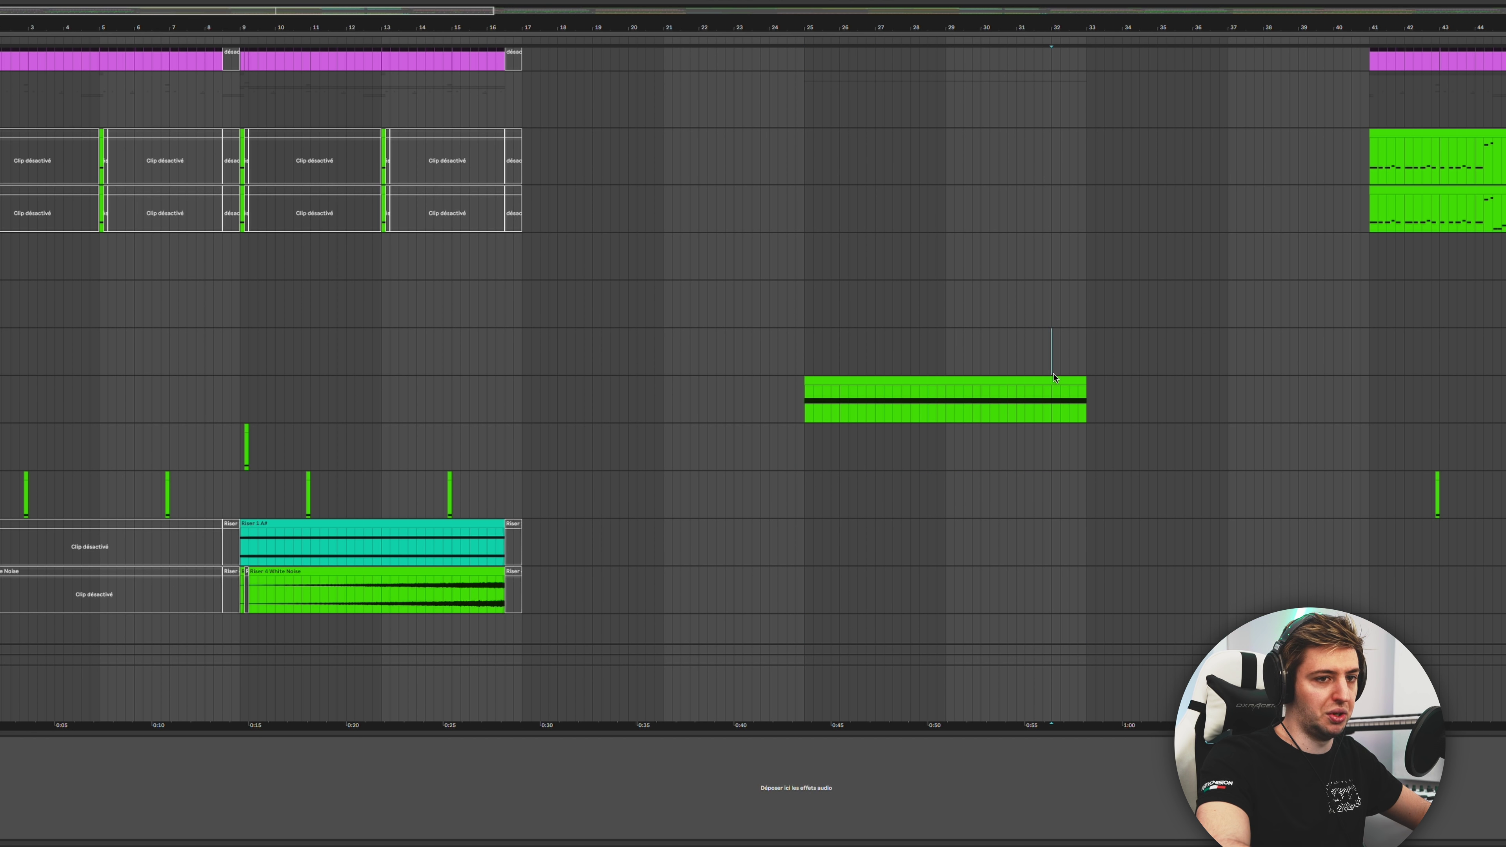
pyautogui.click(863, 393)
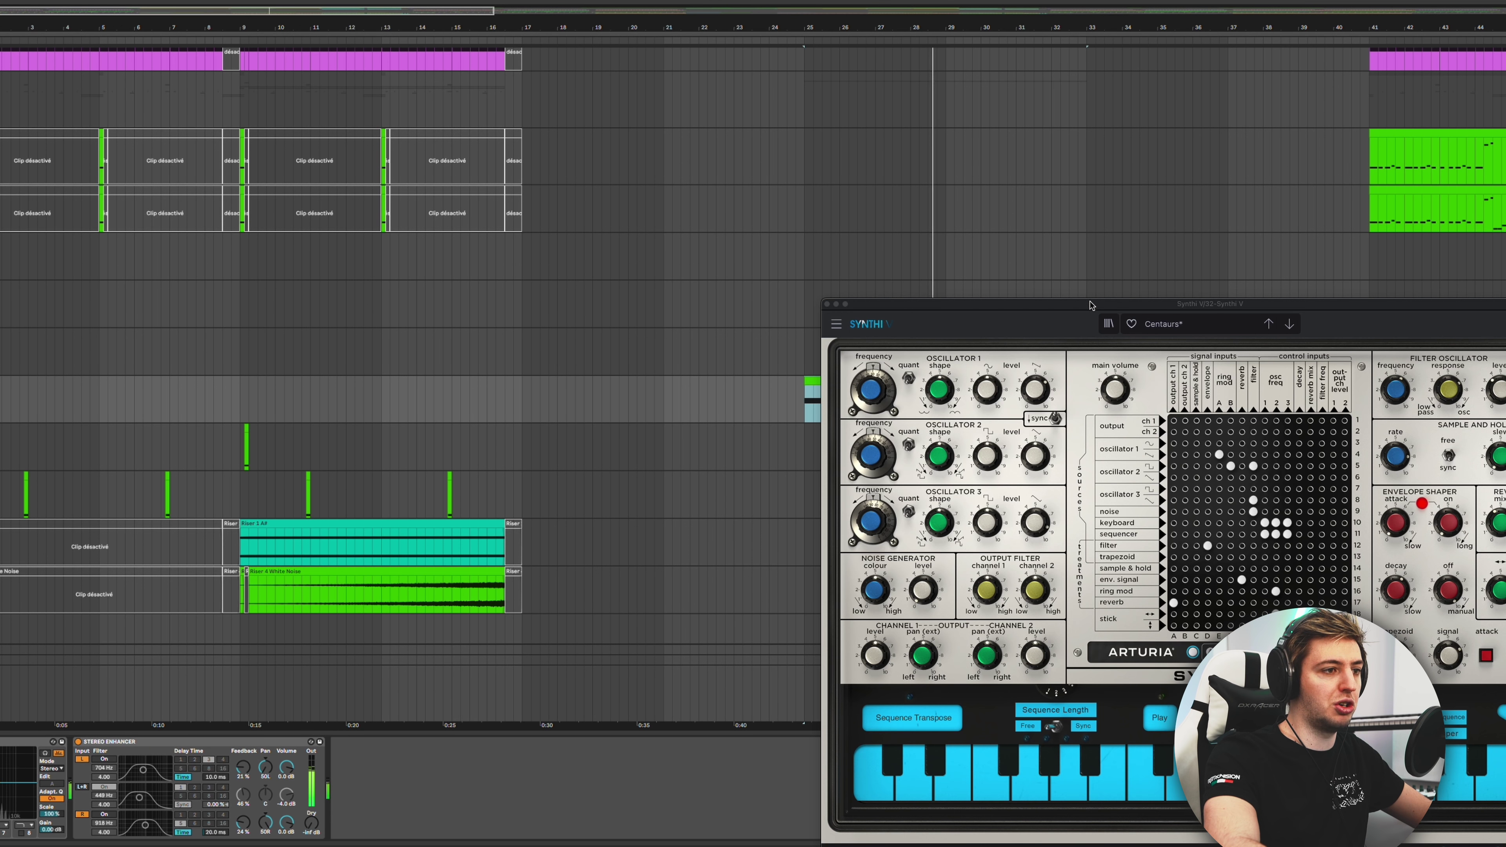
pyautogui.moveTo(1092, 307); pyautogui.dragTo(861, 171)
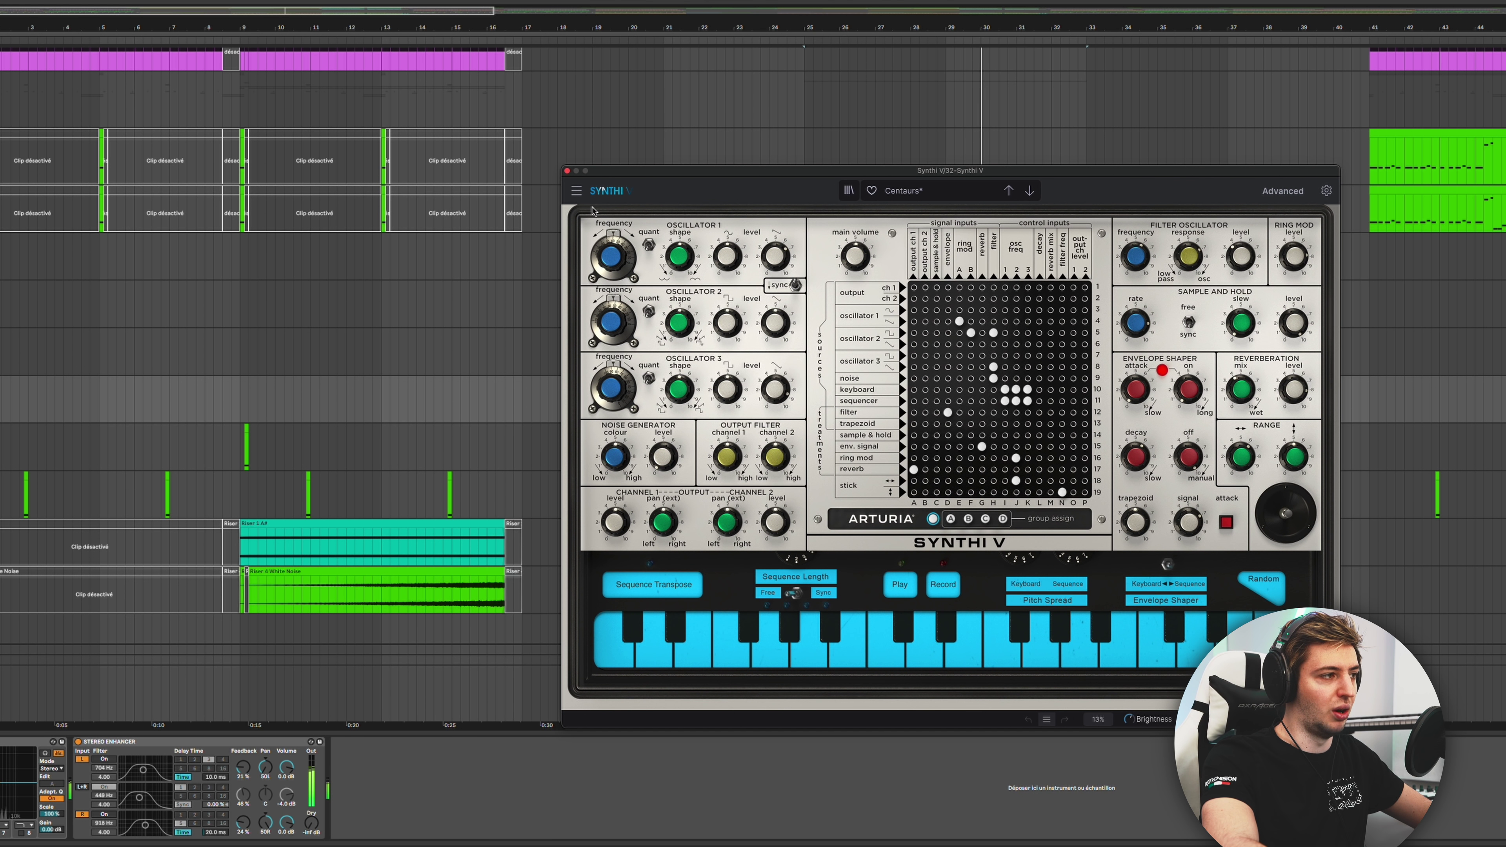
pyautogui.click(568, 171)
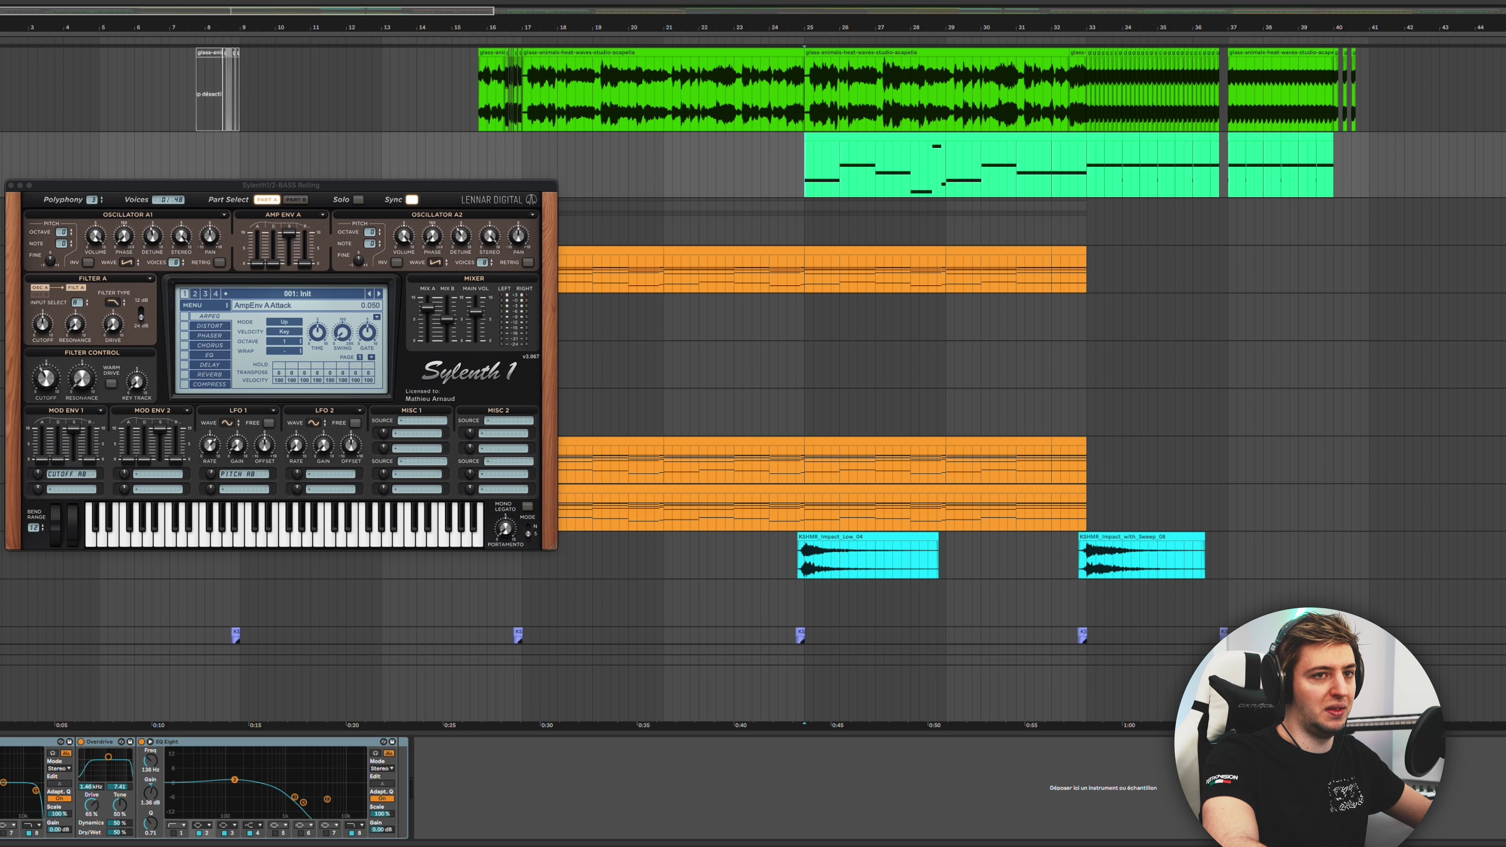
# Step: Play the bass track from bar 25 with its Sylenth1 instrument in view, display the automation lanes, and close the instrument
pyautogui.press('space')
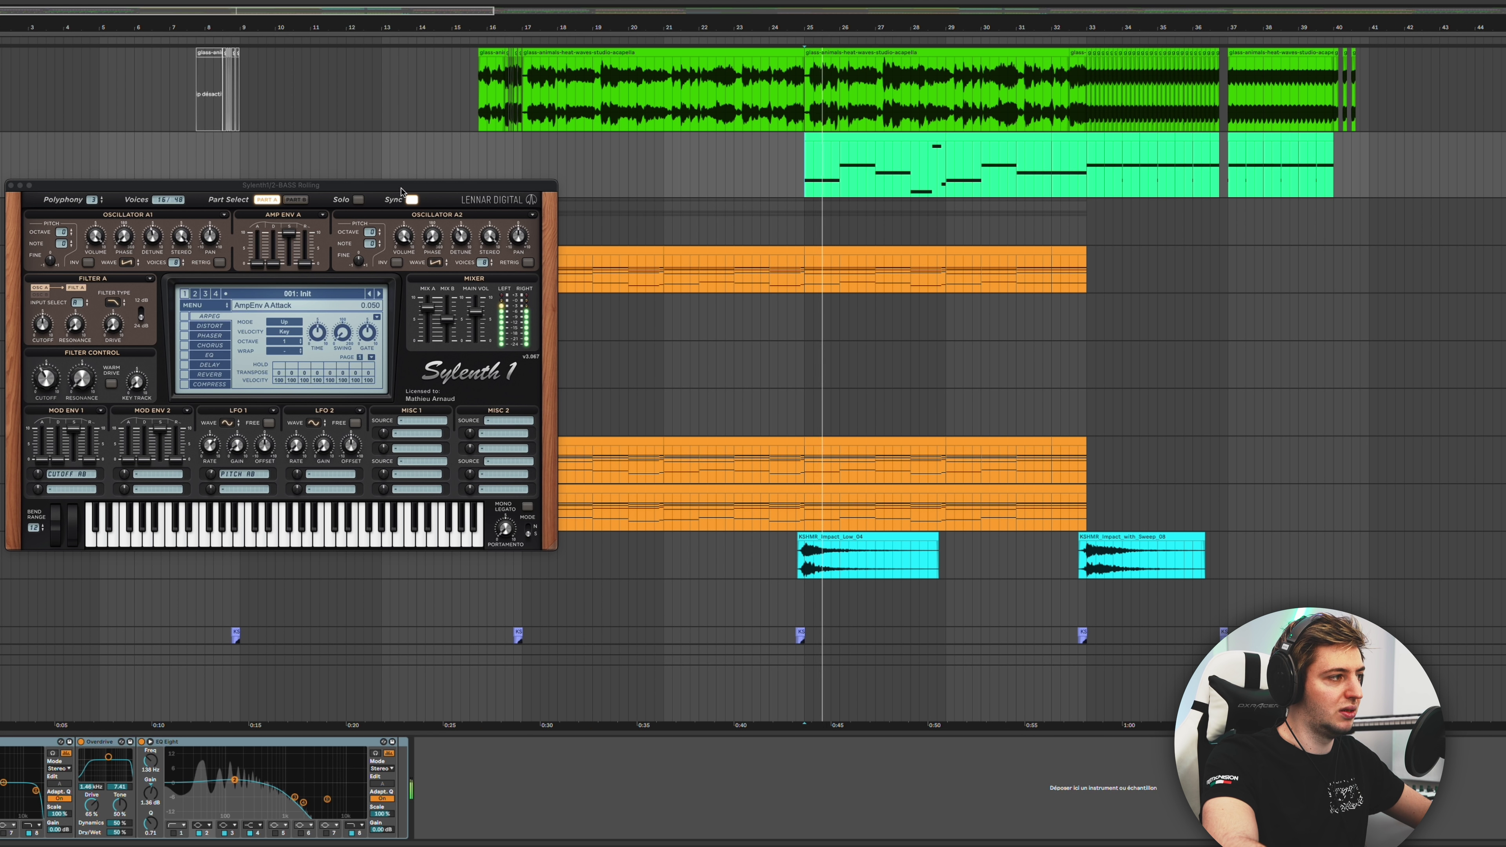
pyautogui.moveTo(280, 184); pyautogui.dragTo(860, 295)
pyautogui.click(1369, 287)
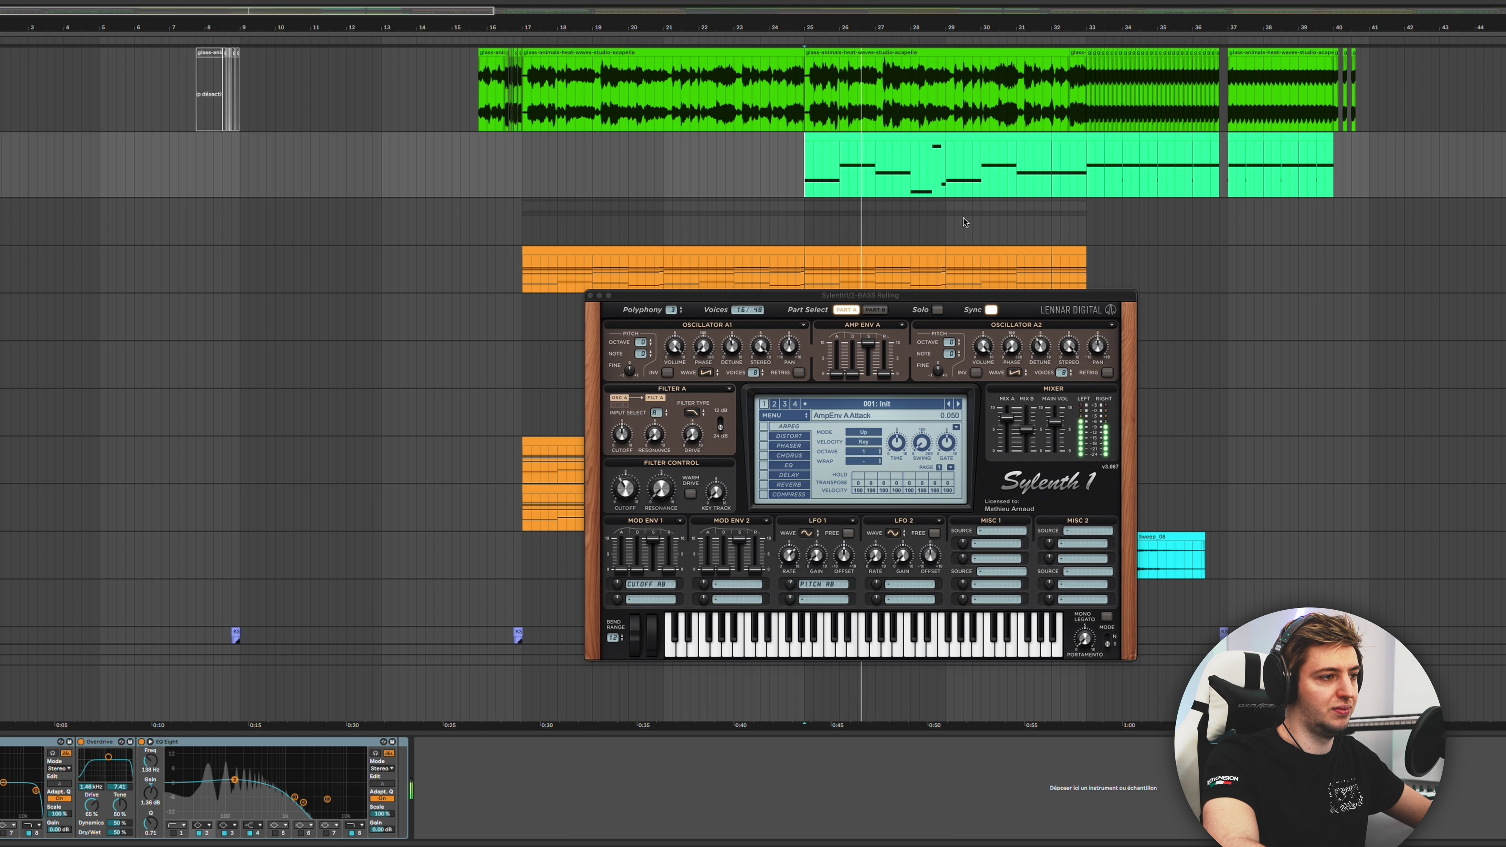
pyautogui.press('a')
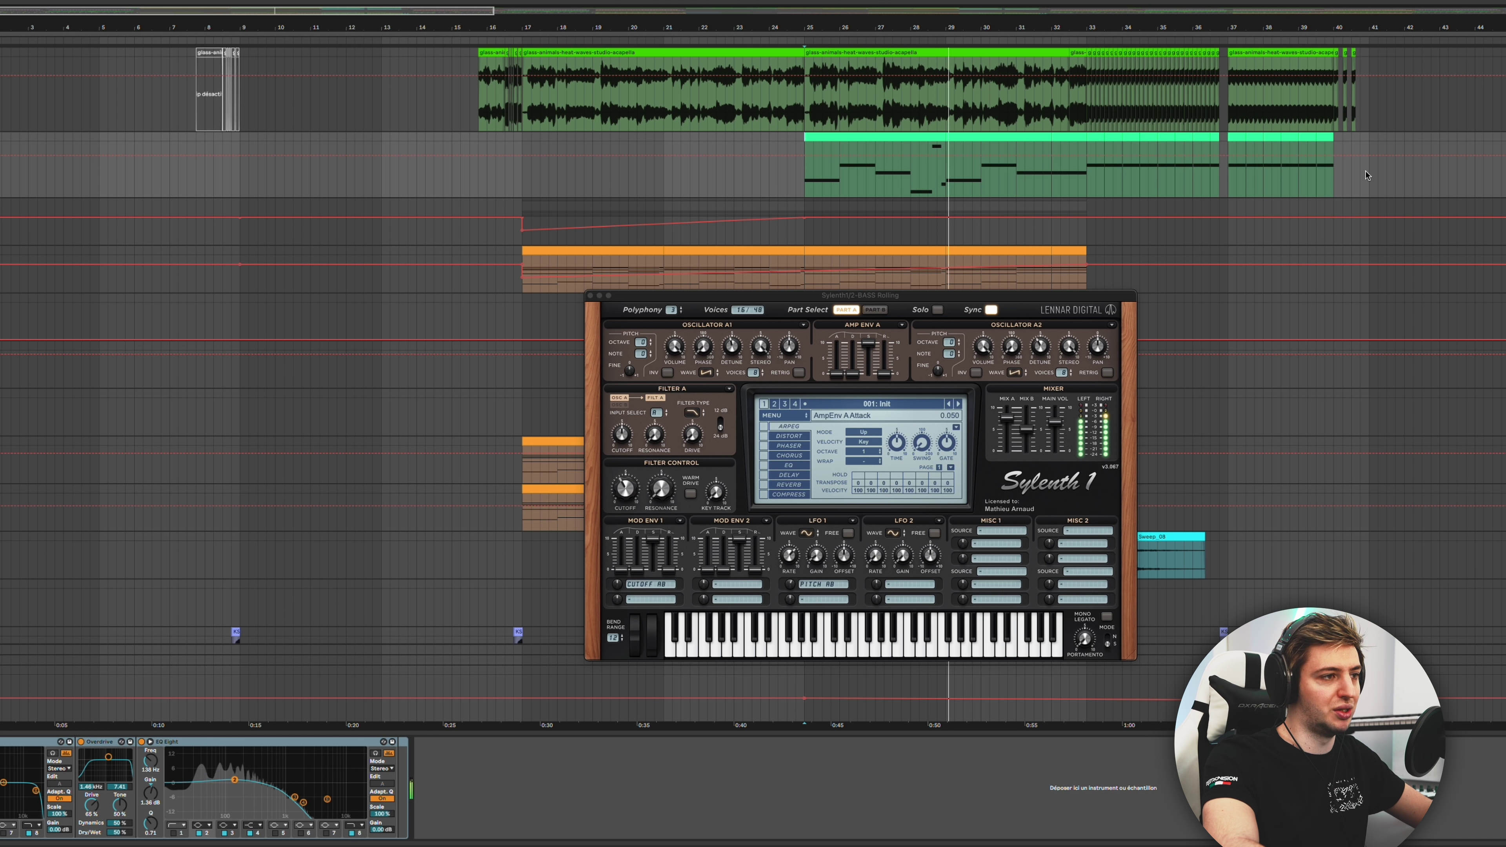
pyautogui.click(591, 296)
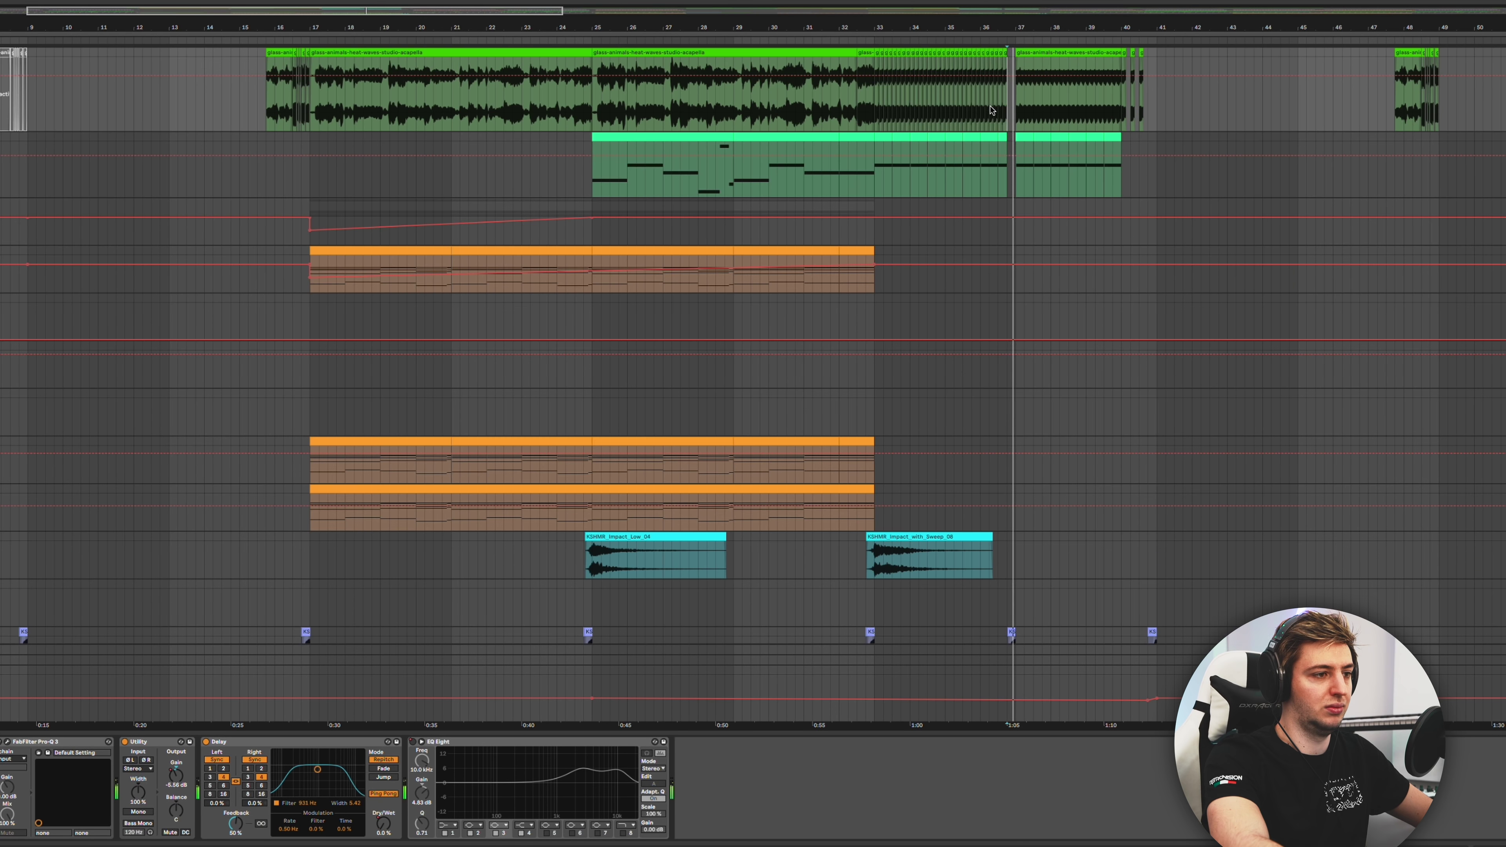
# Step: Select the green percussion loop clip at bar 33 and play the build-up from there
pyautogui.scroll(-10, 1012, 153)
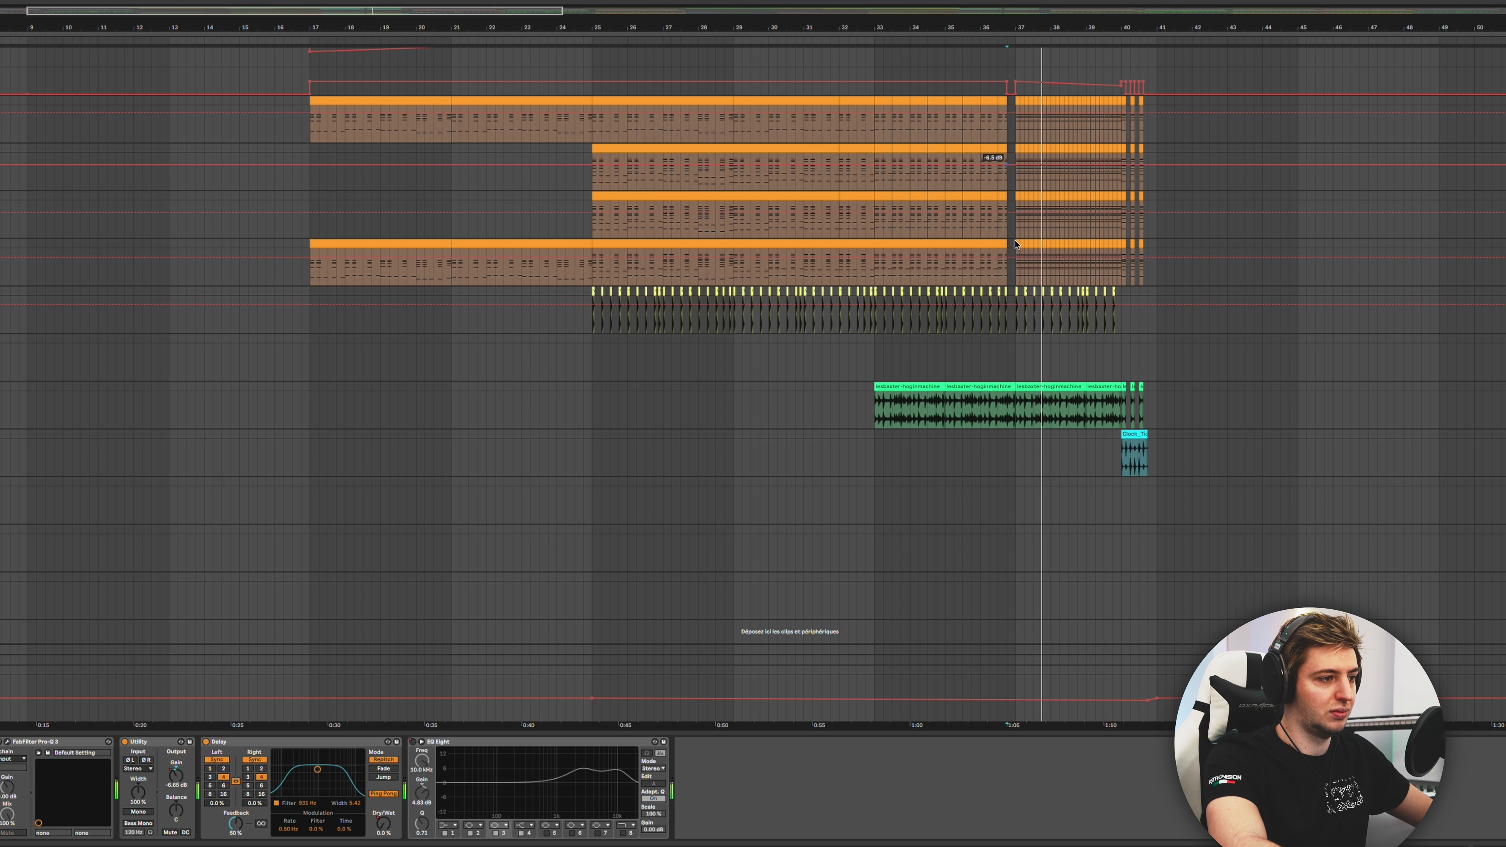
pyautogui.click(917, 387)
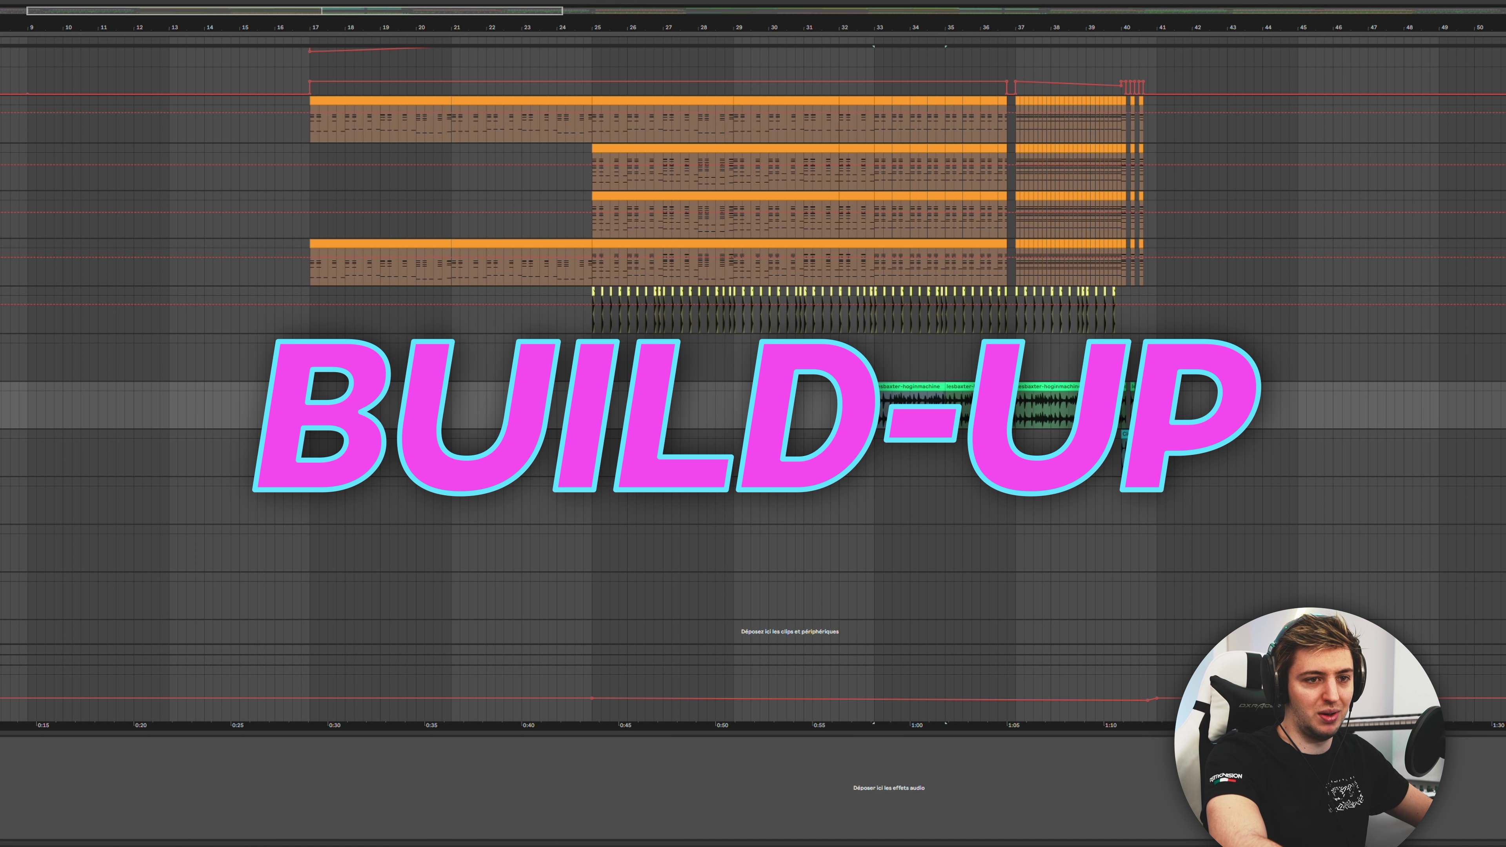
pyautogui.press('space')
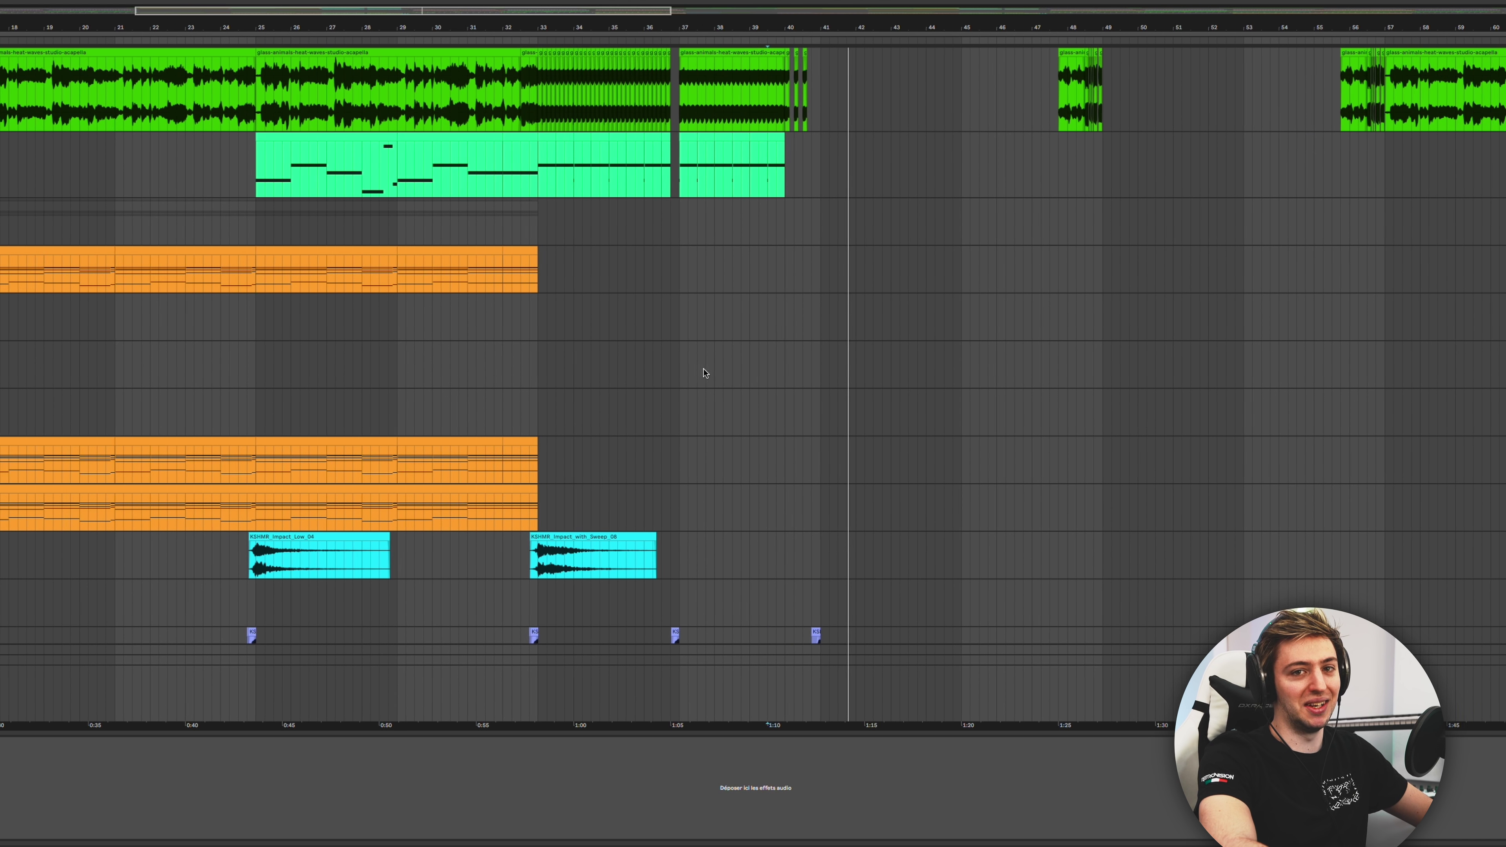
# Step: Go to the drop at bar 41 and view the Vital instrument on the upper green lead track
pyautogui.hscroll(-2, 705, 373)
pyautogui.scroll(-5, 705, 373)
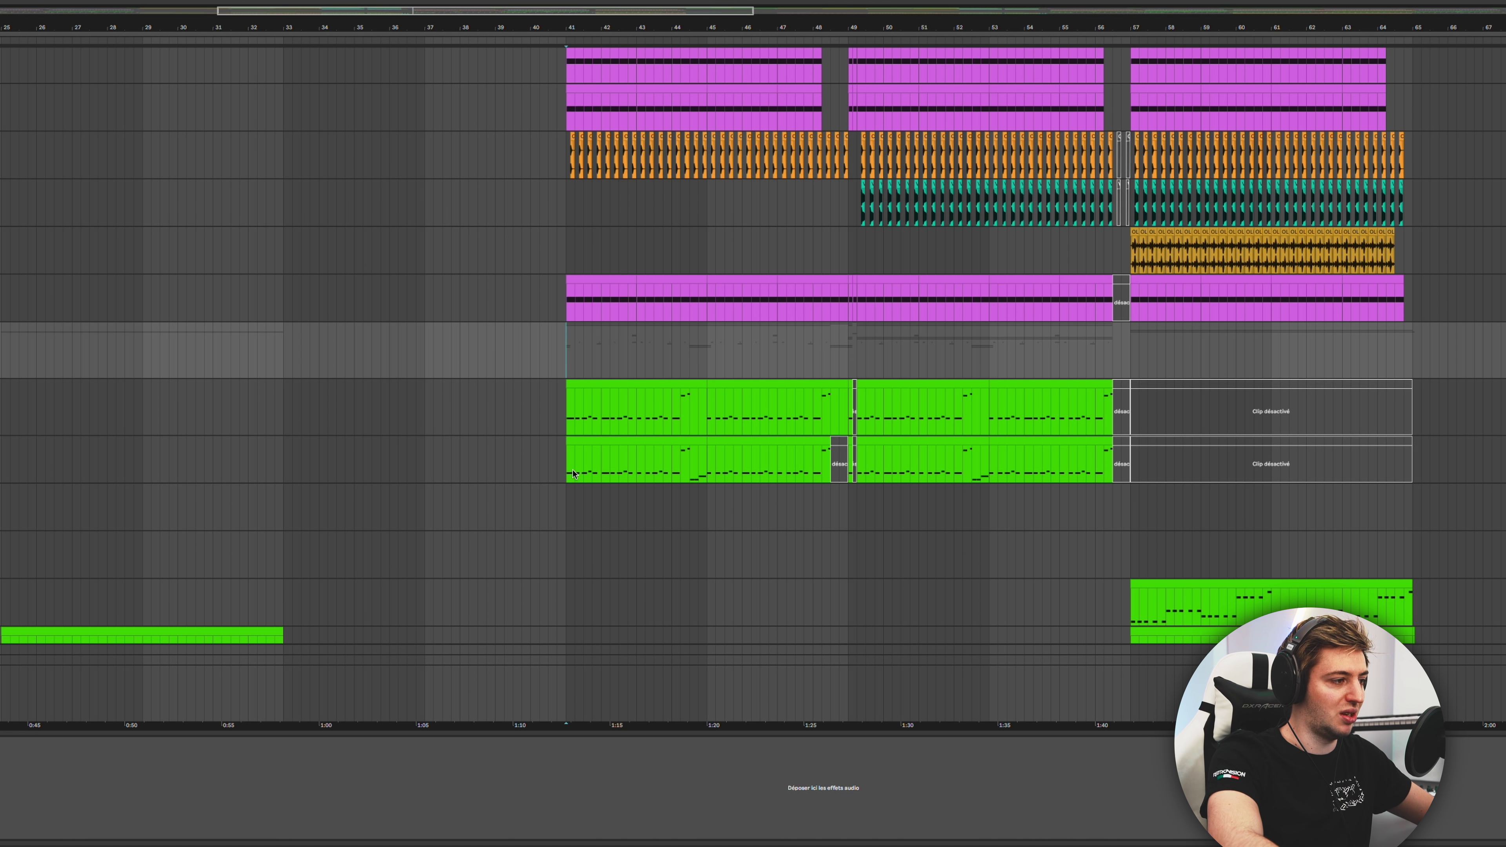
pyautogui.click(573, 474)
pyautogui.click(570, 408)
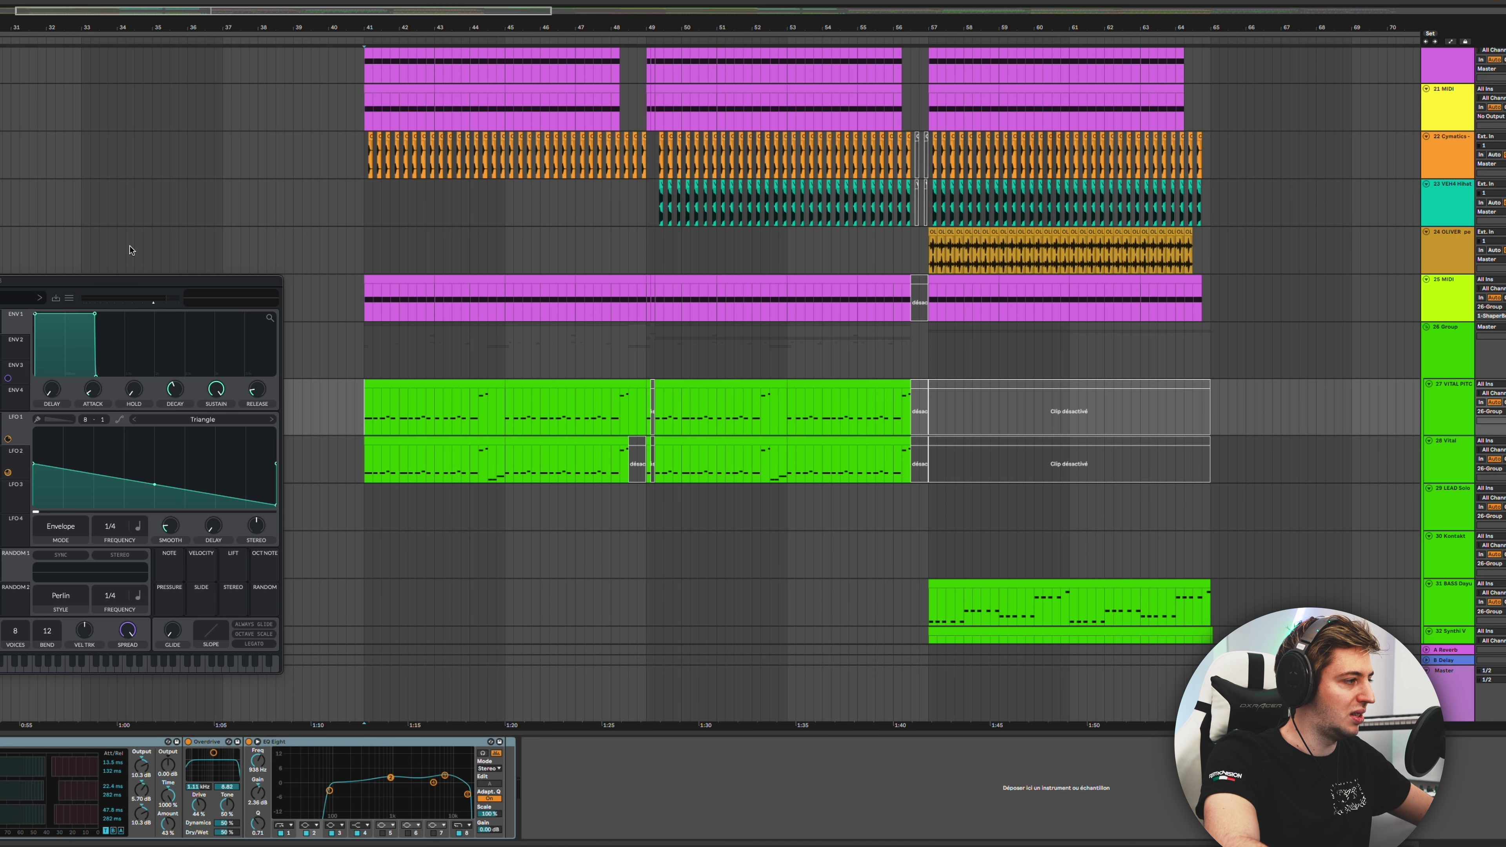
# Step: Play the drop with the Vital instrument in view and switch off its noise sampler and oscillator 3 to audition oscillator 1 alone
pyautogui.moveTo(91, 282); pyautogui.dragTo(1129, 304)
pyautogui.press('space')
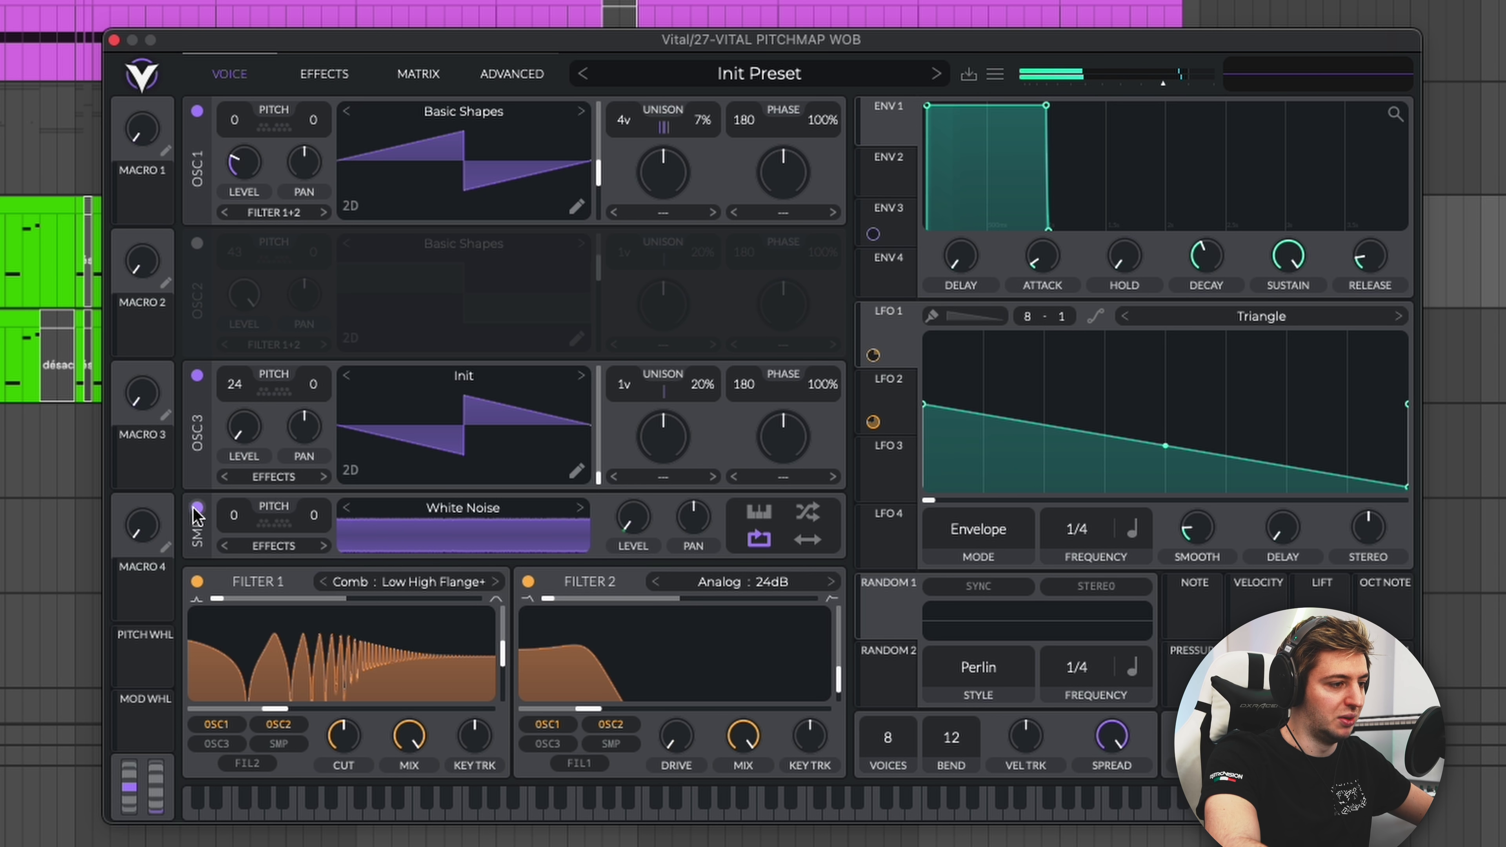
pyautogui.click(707, 535)
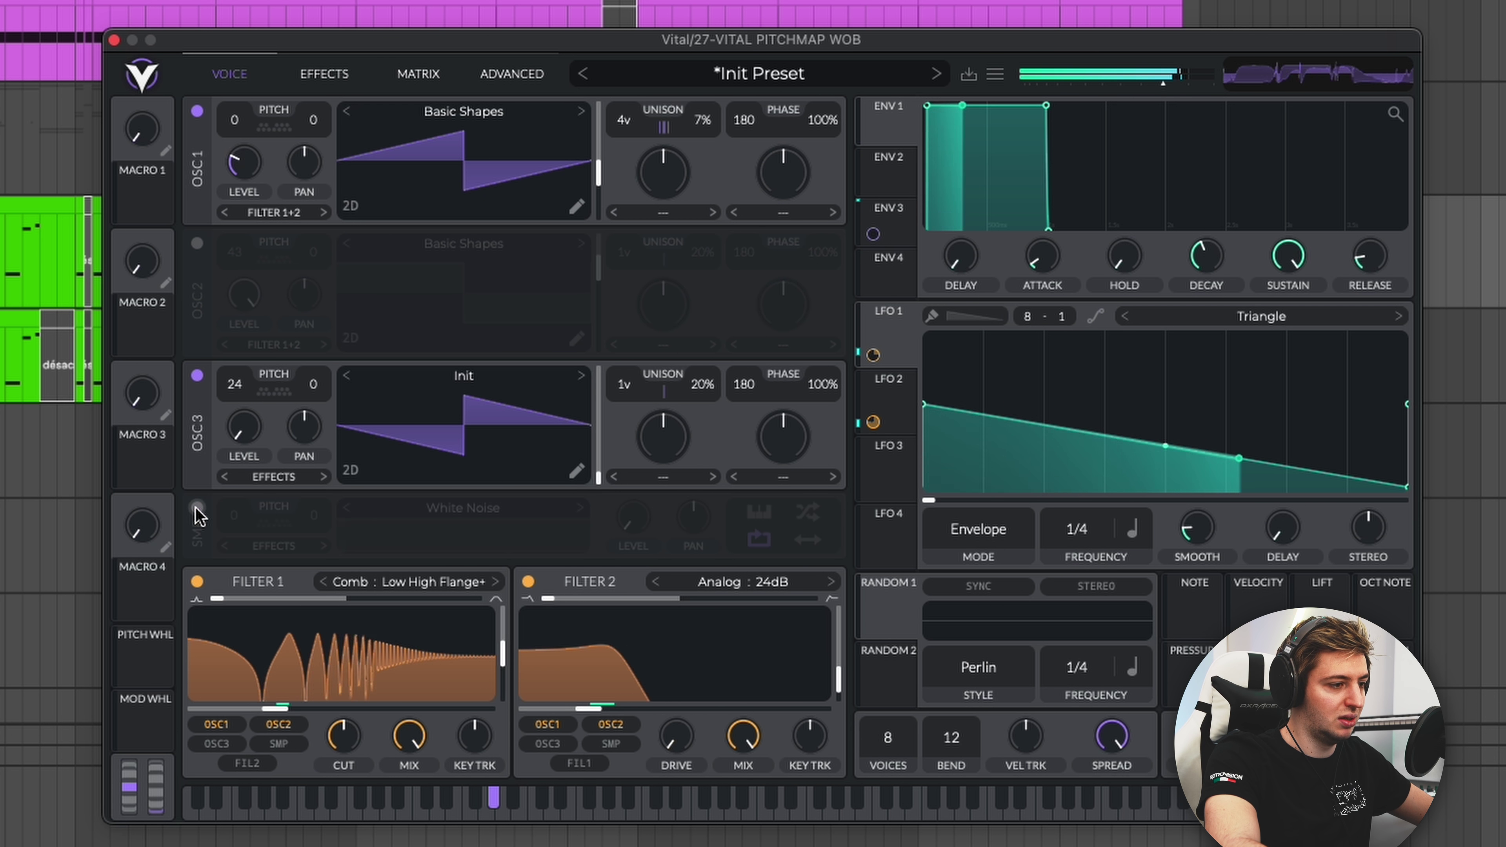
pyautogui.click(196, 376)
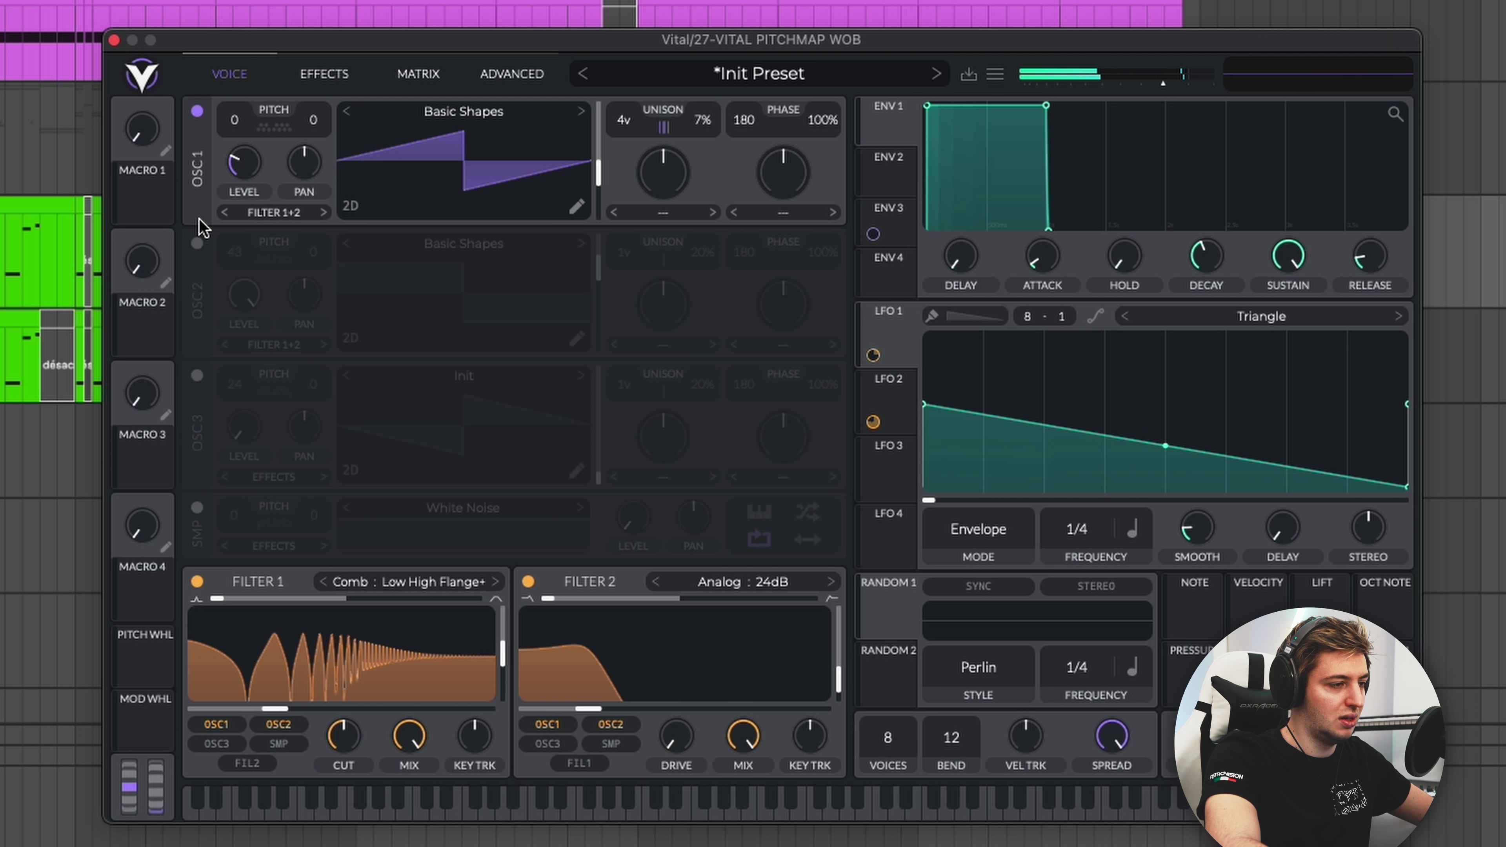
# Step: Audition Vital's oscillator 3 and white-noise sampler separately by toggling the sound sources, and switch oscillator 1 back on
pyautogui.click(196, 111)
pyautogui.click(196, 377)
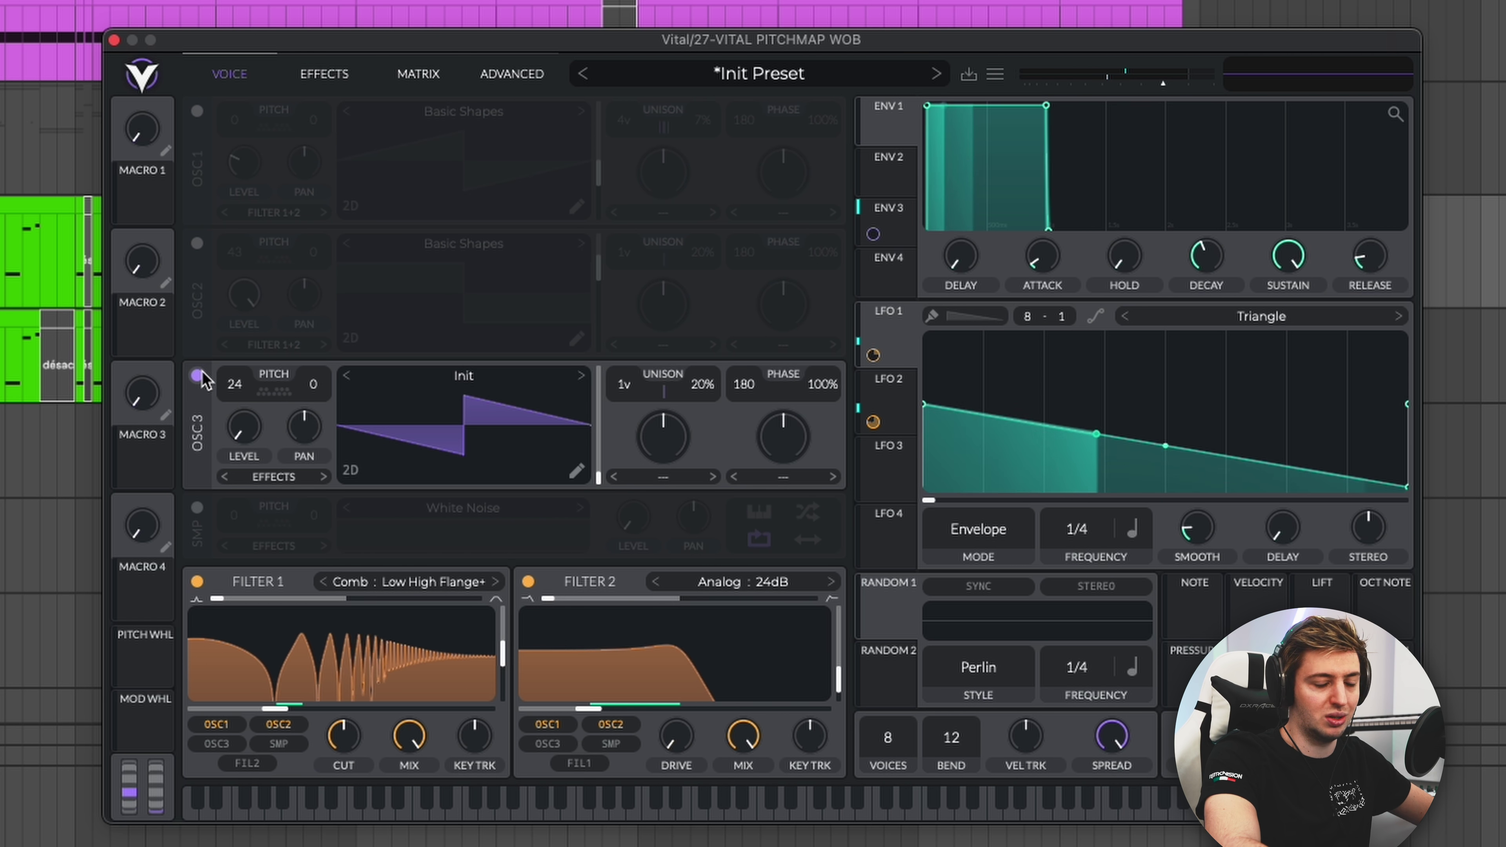
pyautogui.click(197, 376)
pyautogui.click(197, 508)
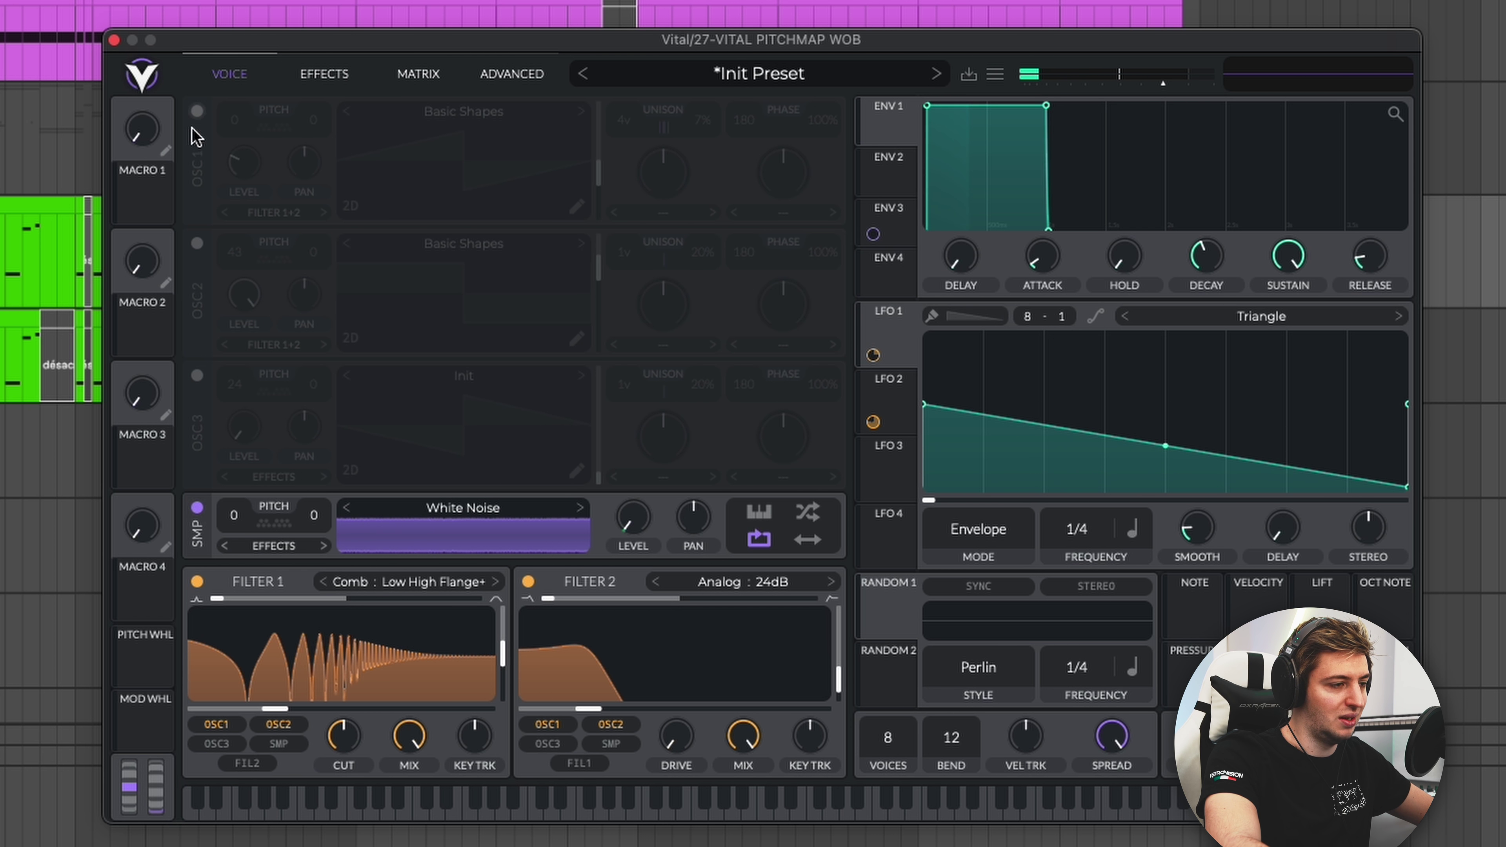
pyautogui.click(196, 111)
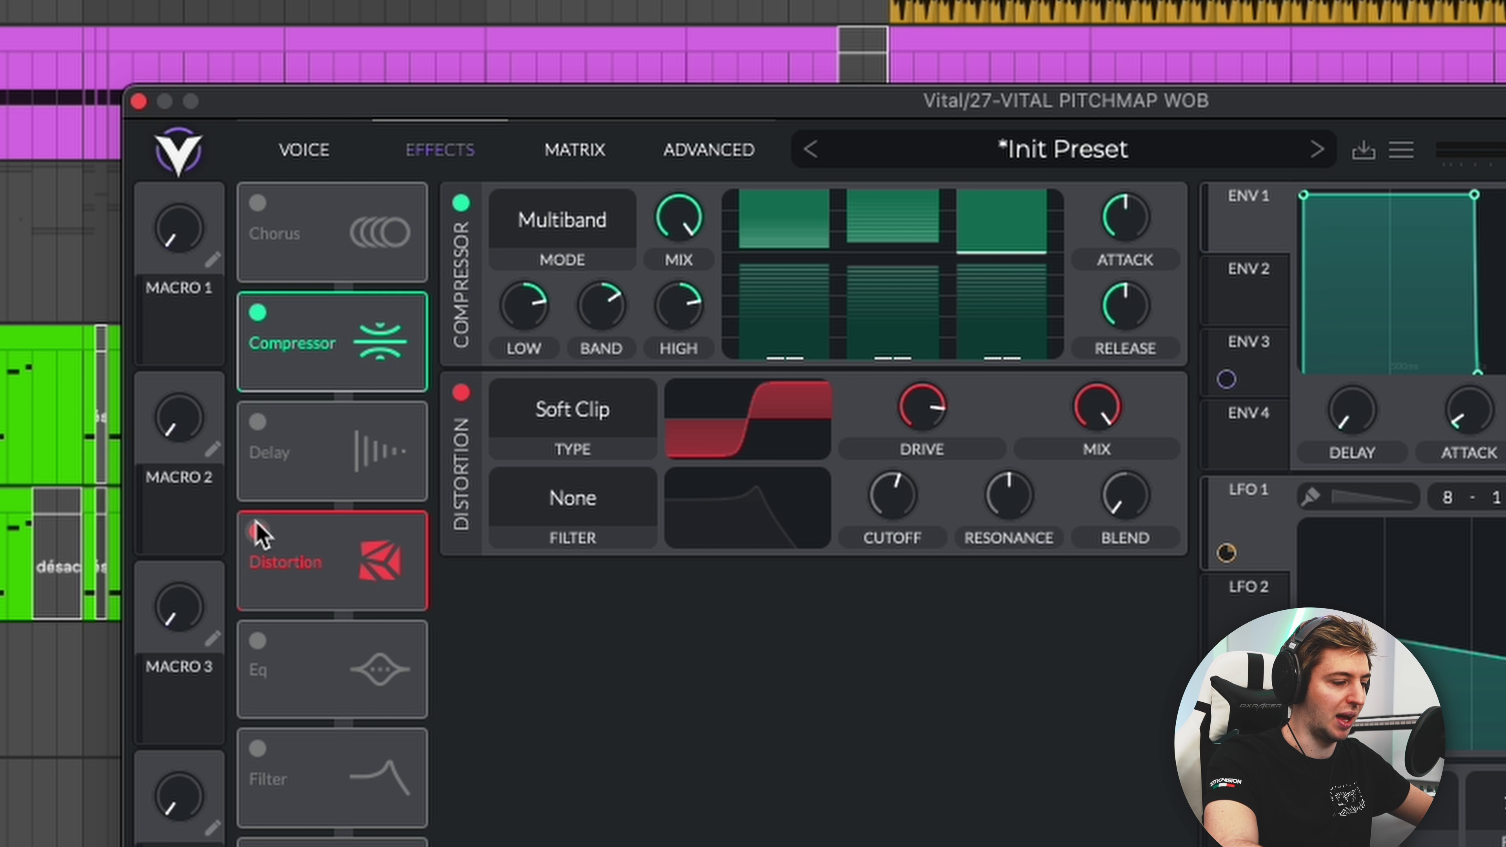
# Step: Compare the lead sound with Vital's distortion effect off and on, and close the instrument
pyautogui.click(257, 528)
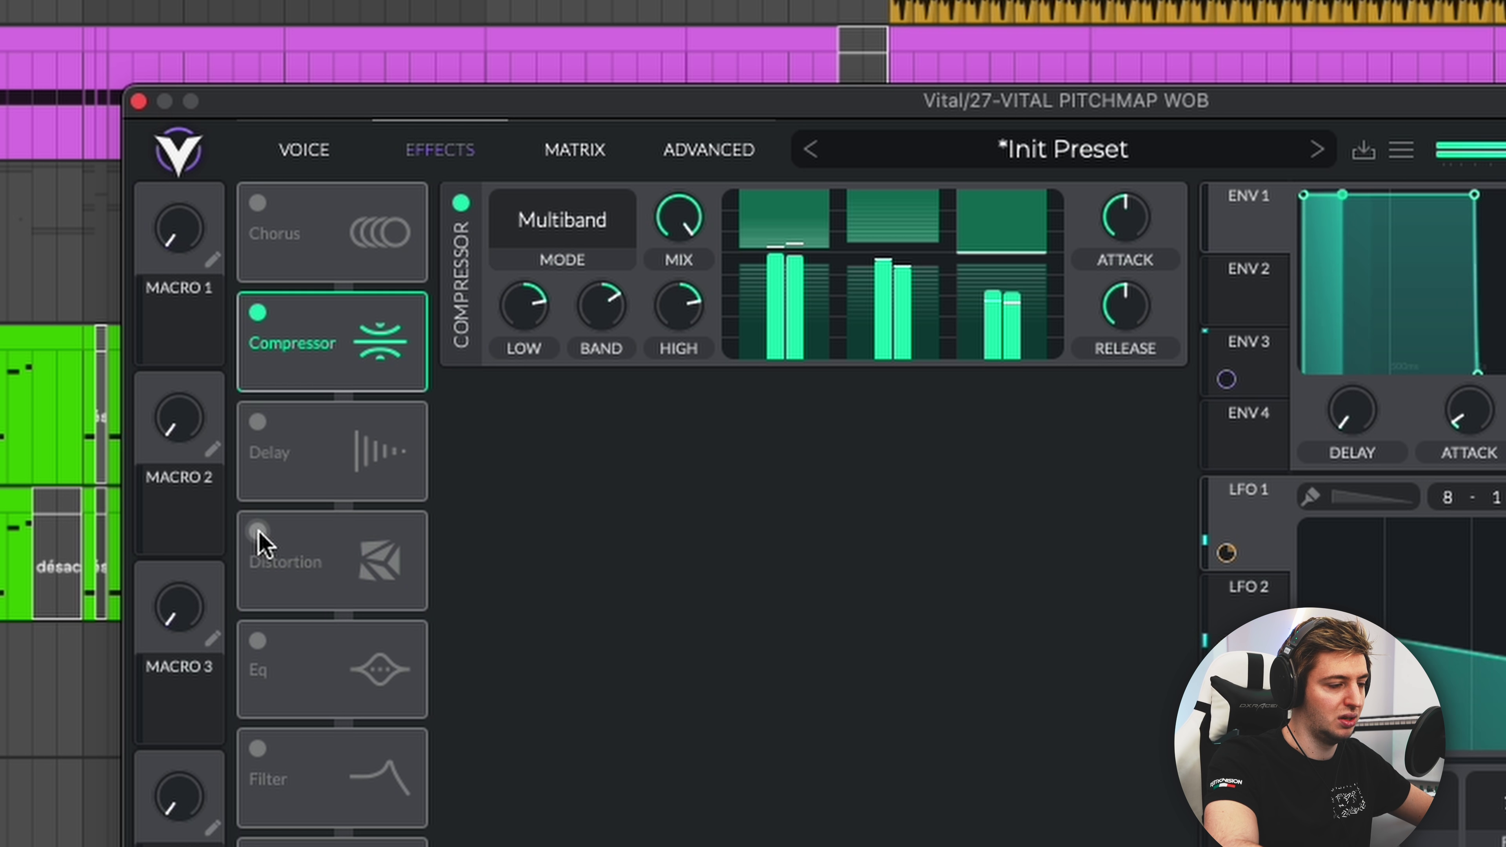
pyautogui.click(258, 531)
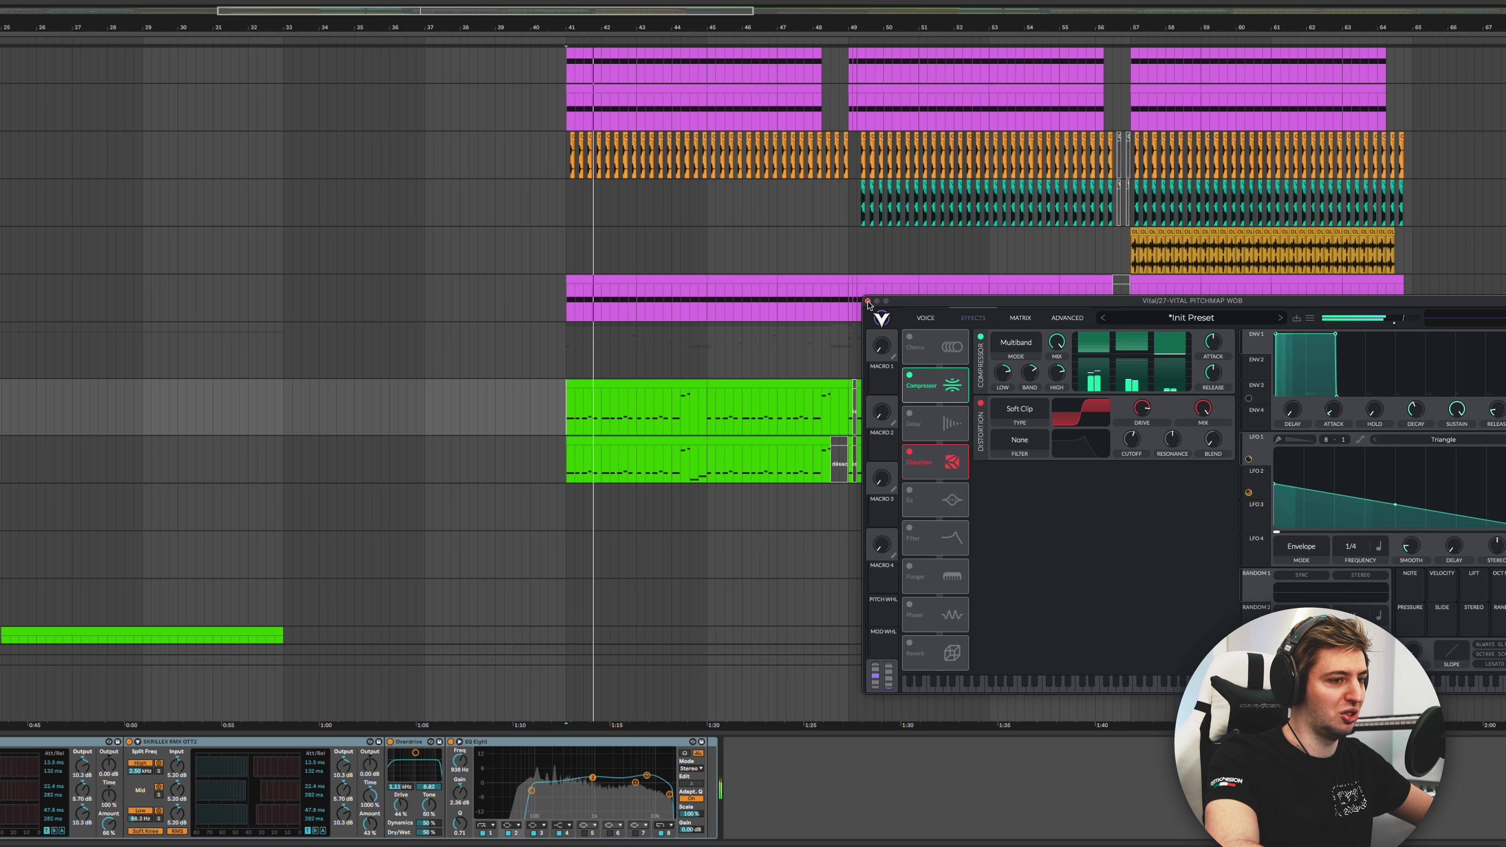
pyautogui.click(139, 101)
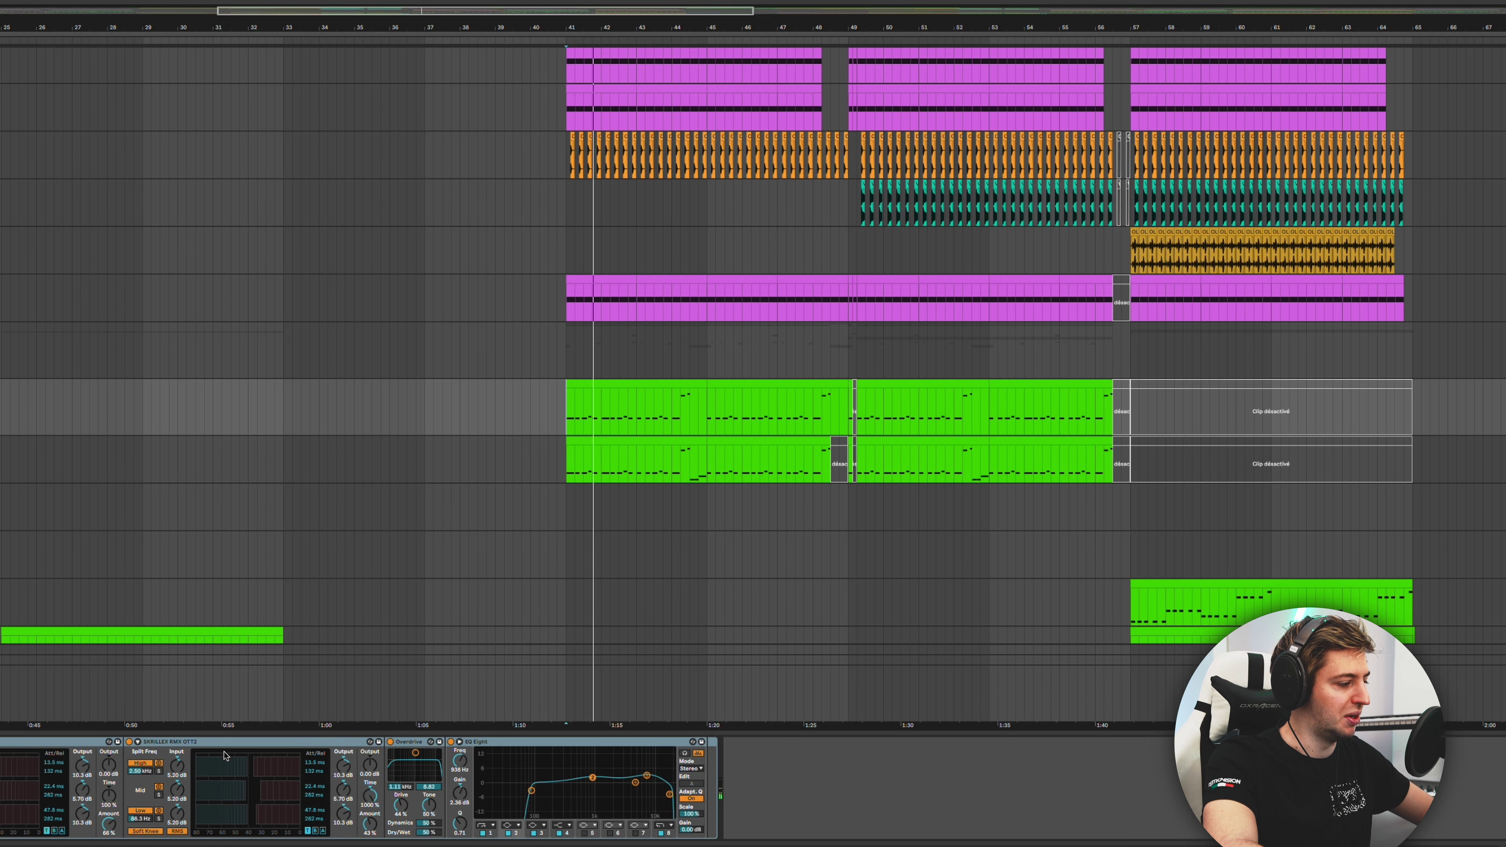
# Step: Select the second green lead track, play it from bar 41, and view and close its Vital instrument
pyautogui.hscroll(1, 582, 454)
pyautogui.press('Down')
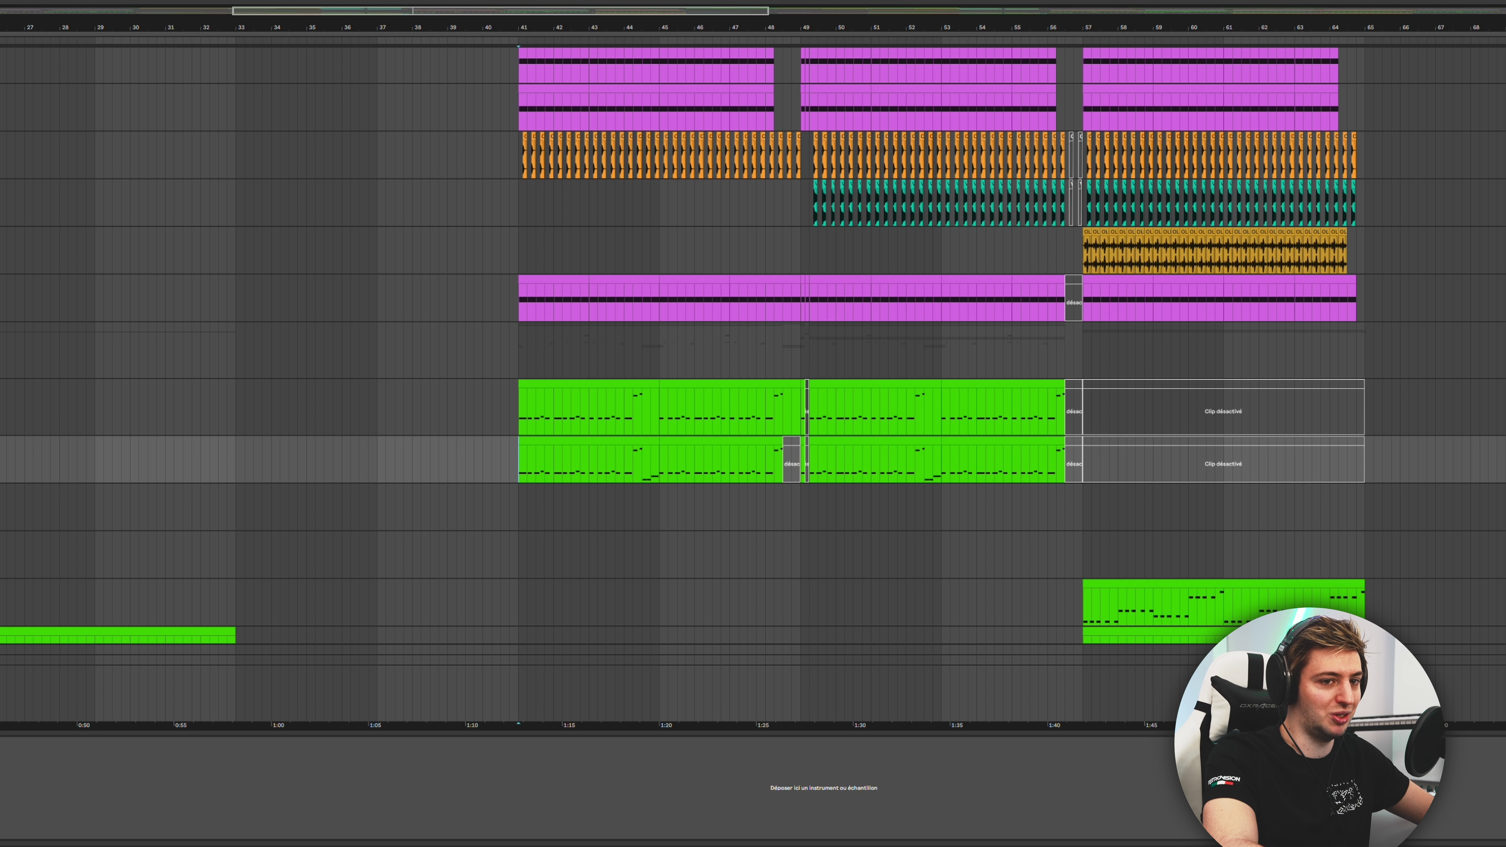
pyautogui.press('space')
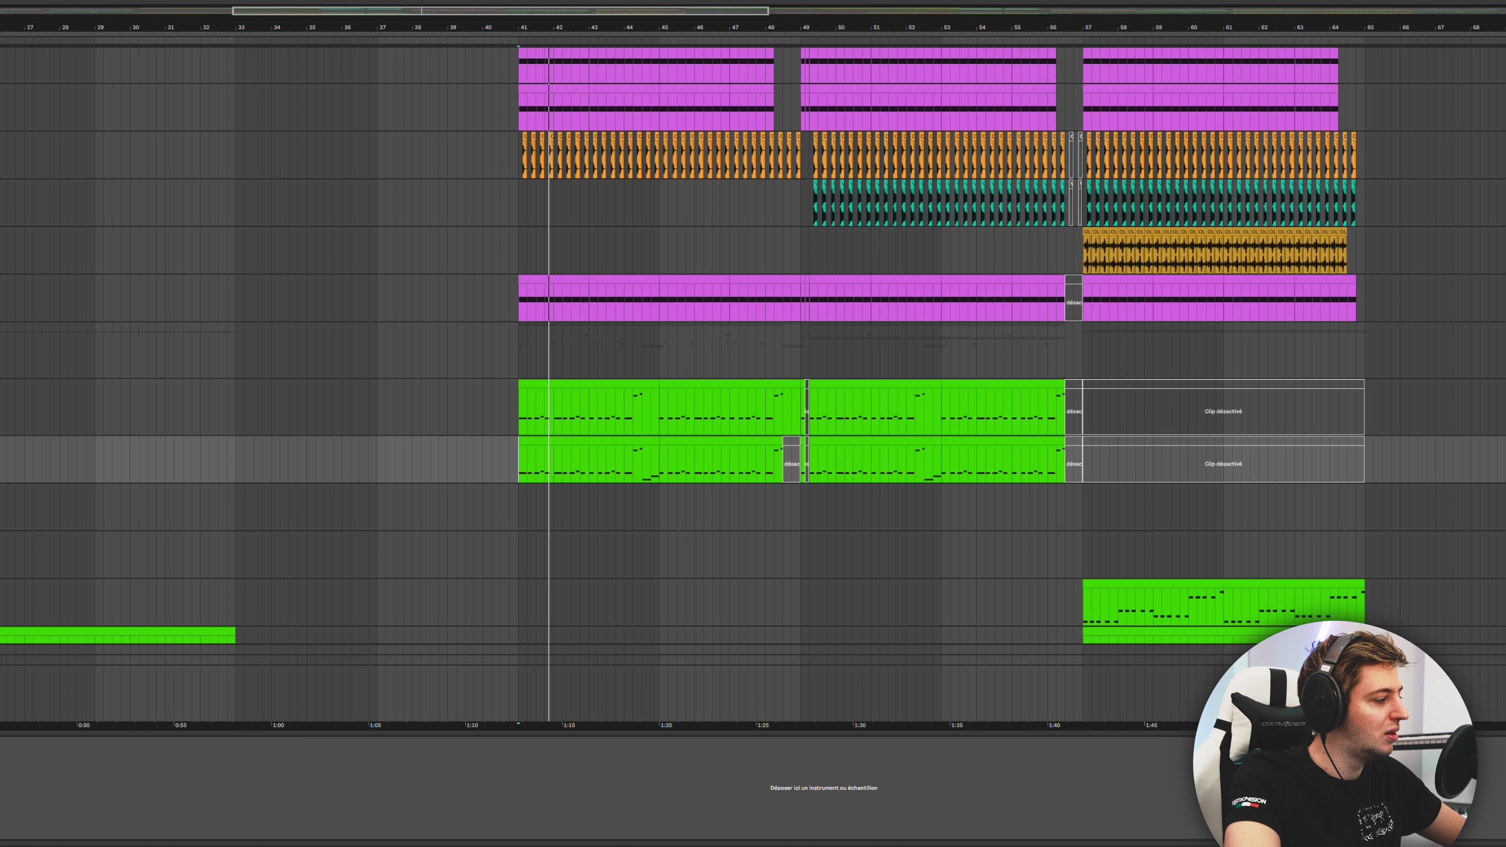
pyautogui.press('super+alt+p')
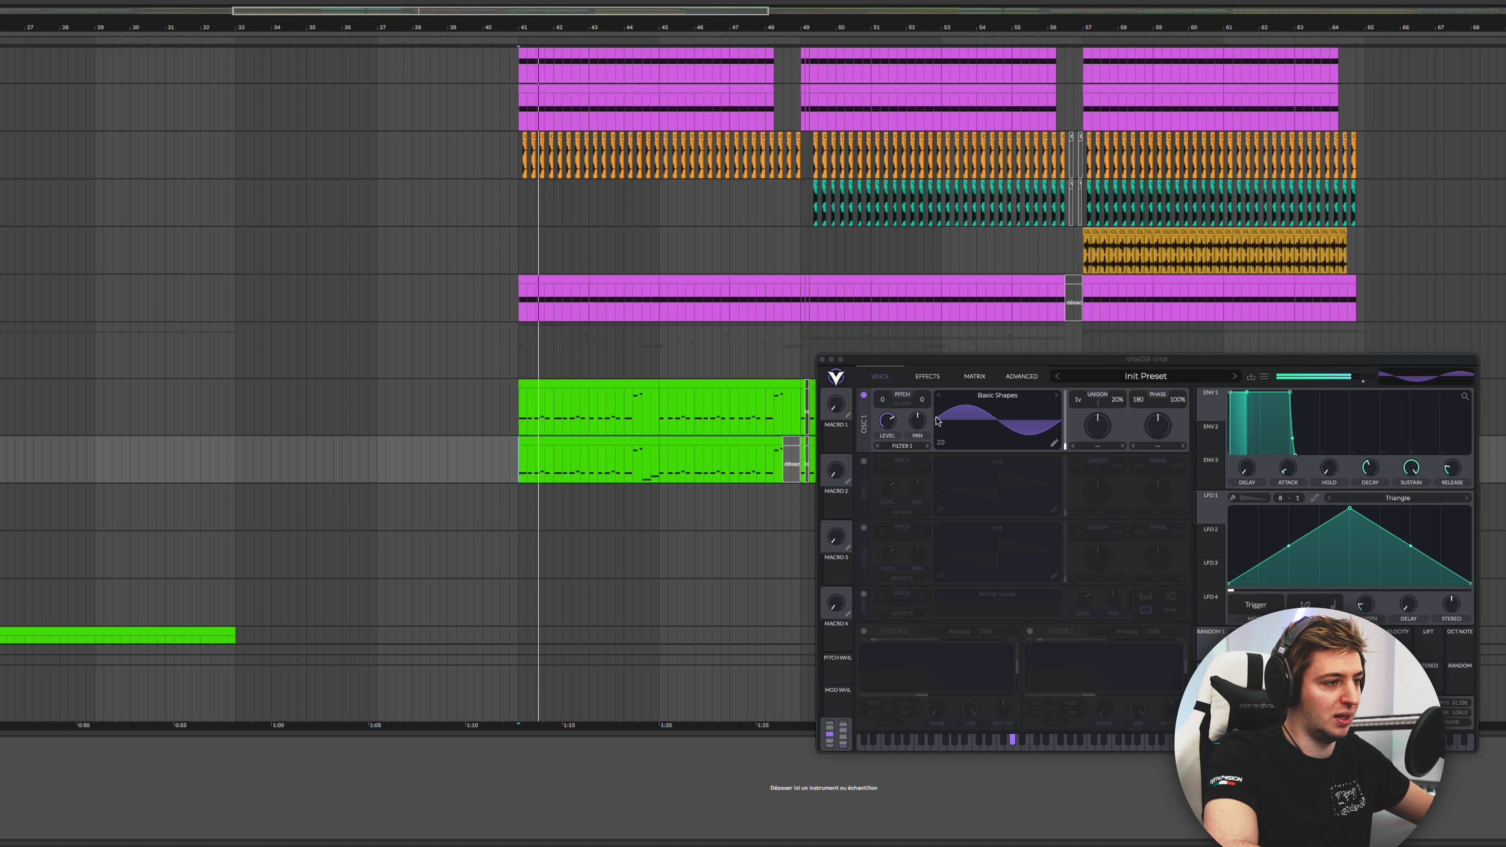
pyautogui.click(821, 360)
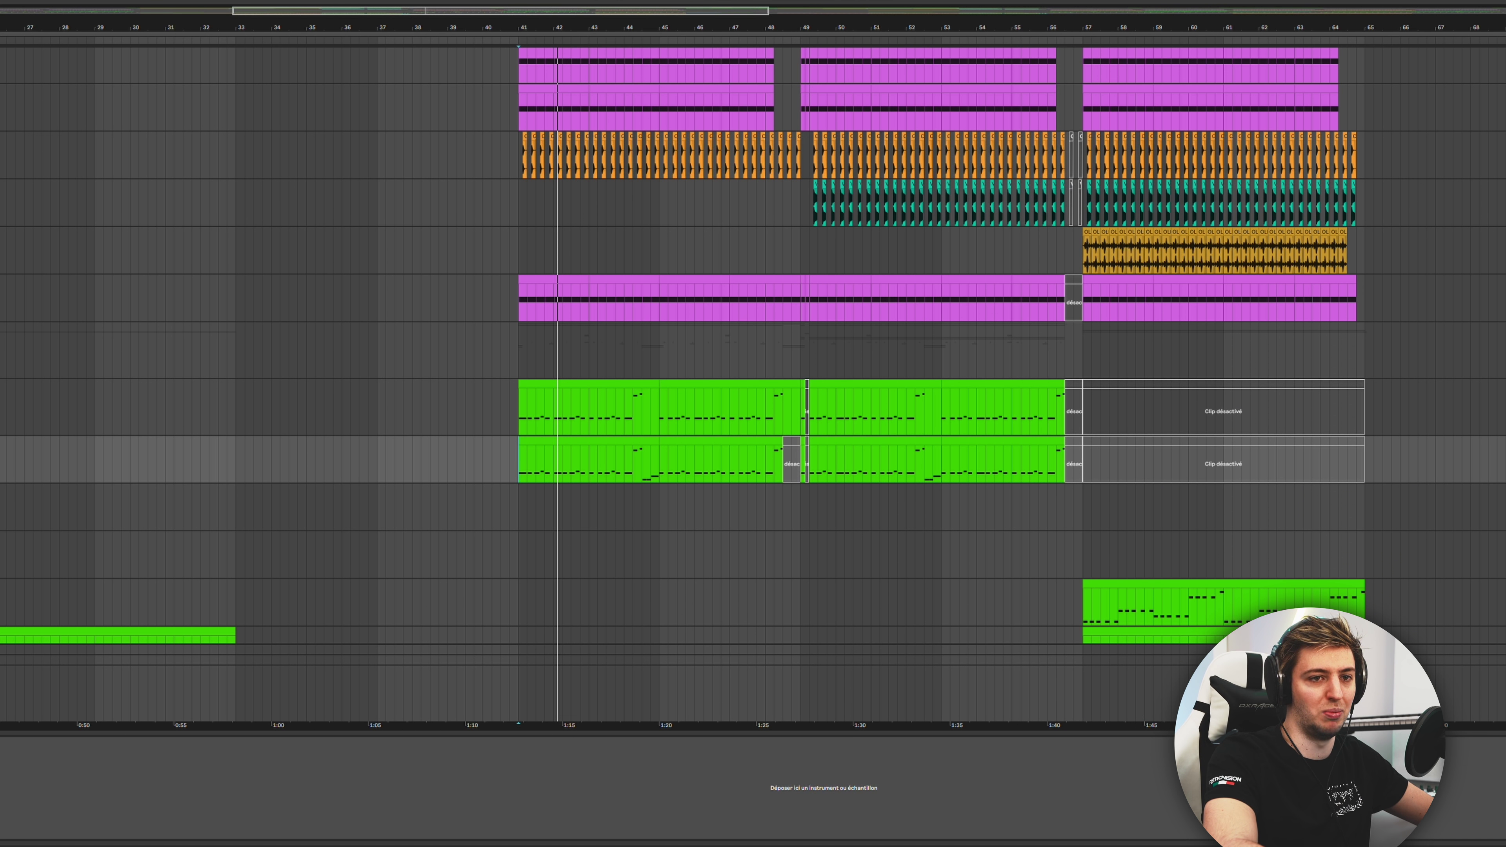
# Step: Play the short green chord stab at bar 41 with its Vital instrument in view and close the instrument
pyautogui.scroll(-15, 521, 251)
pyautogui.click(520, 251)
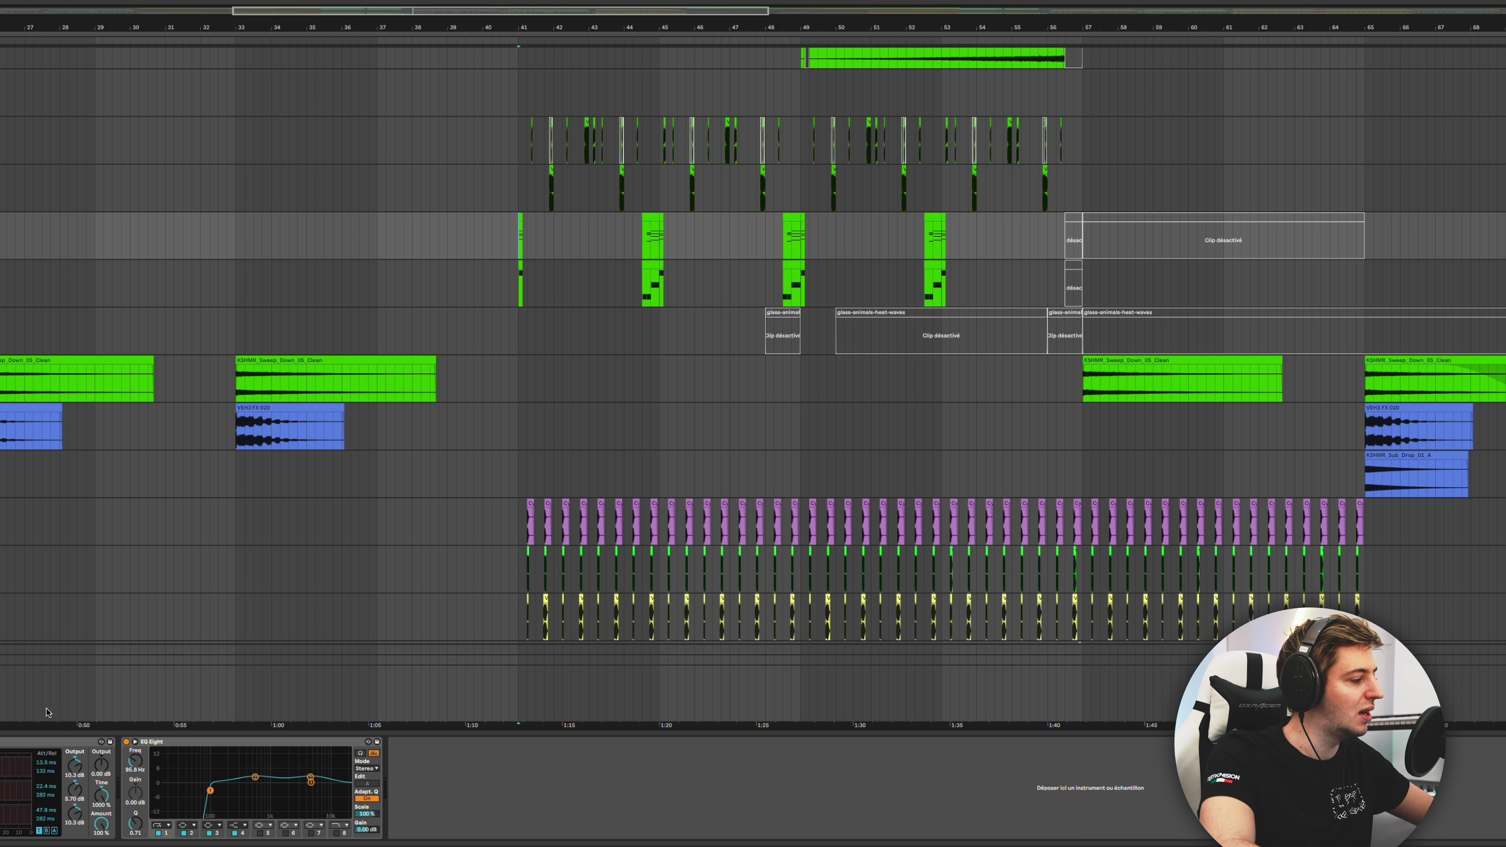
pyautogui.press('space')
pyautogui.press('space')
pyautogui.moveTo(501, 446); pyautogui.dragTo(824, 323)
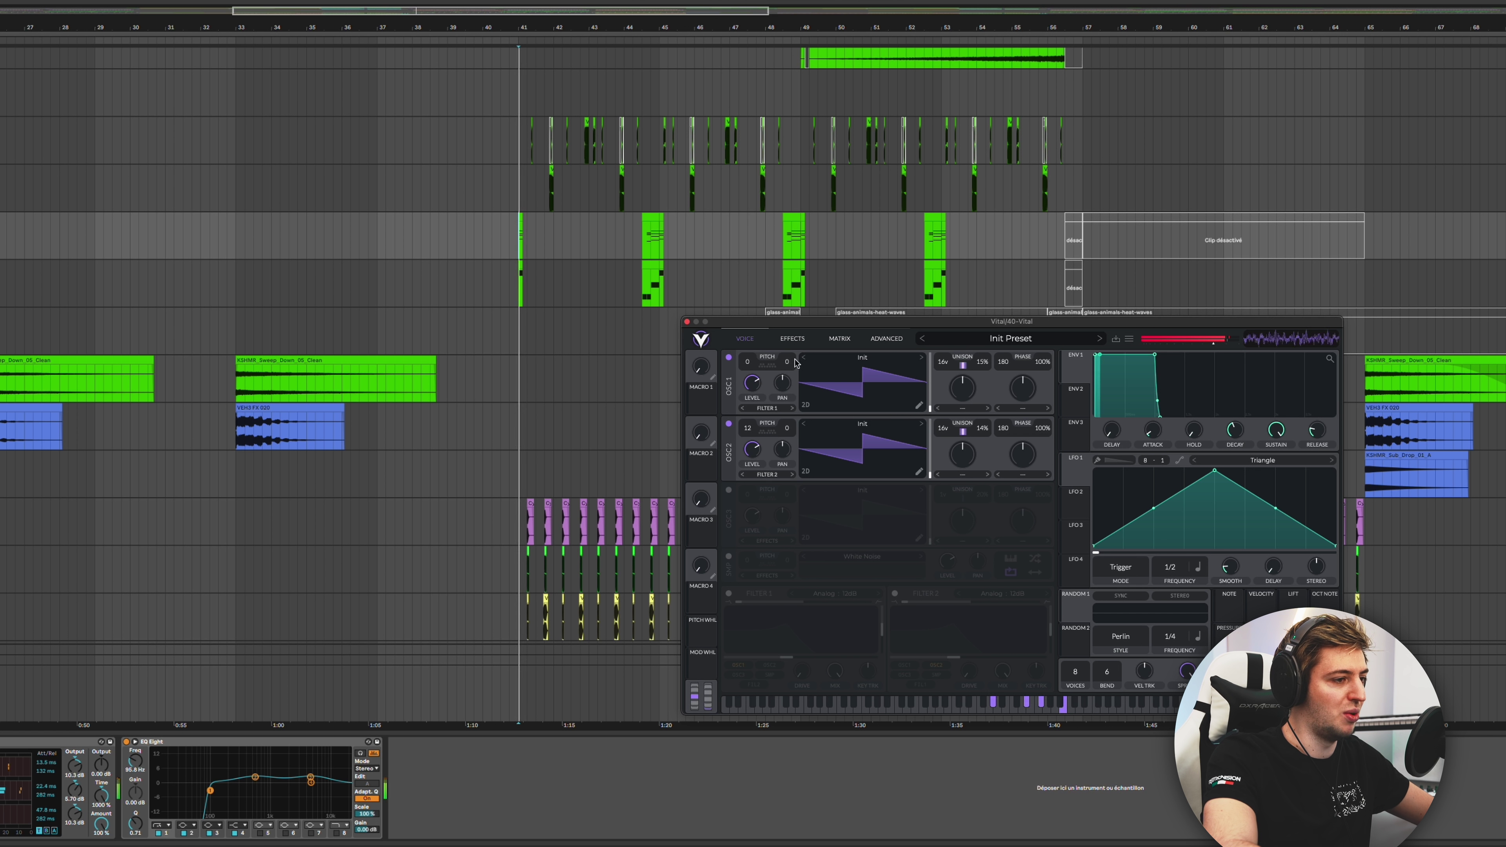
pyautogui.press('space')
pyautogui.click(688, 322)
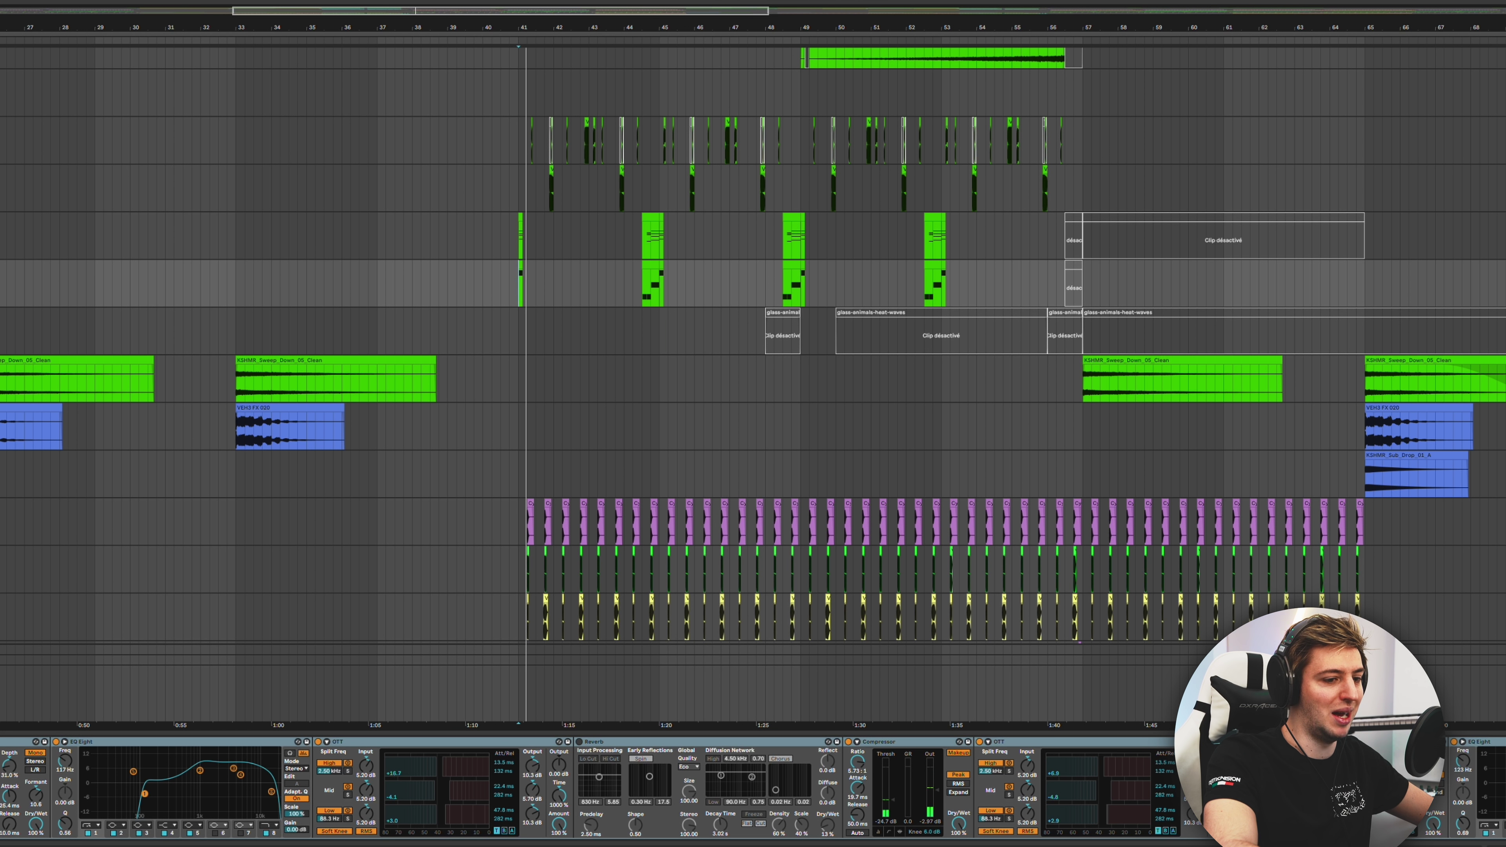
# Step: Play the green stab clips and the short audio chops above them from around bar 41
pyautogui.press('space')
pyautogui.scroll(-8, 1153, 442)
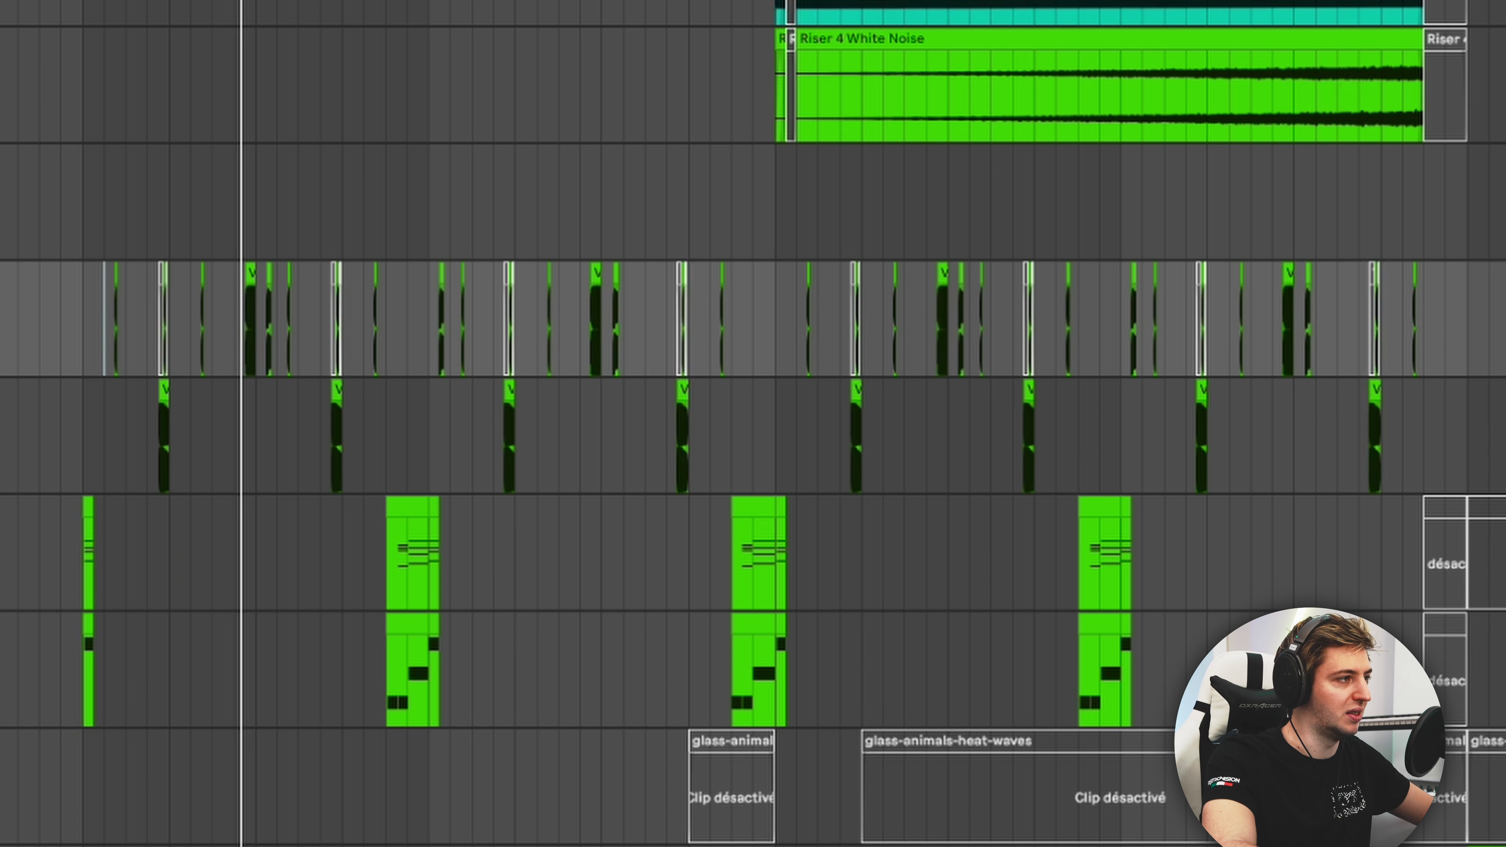
pyautogui.click(85, 548)
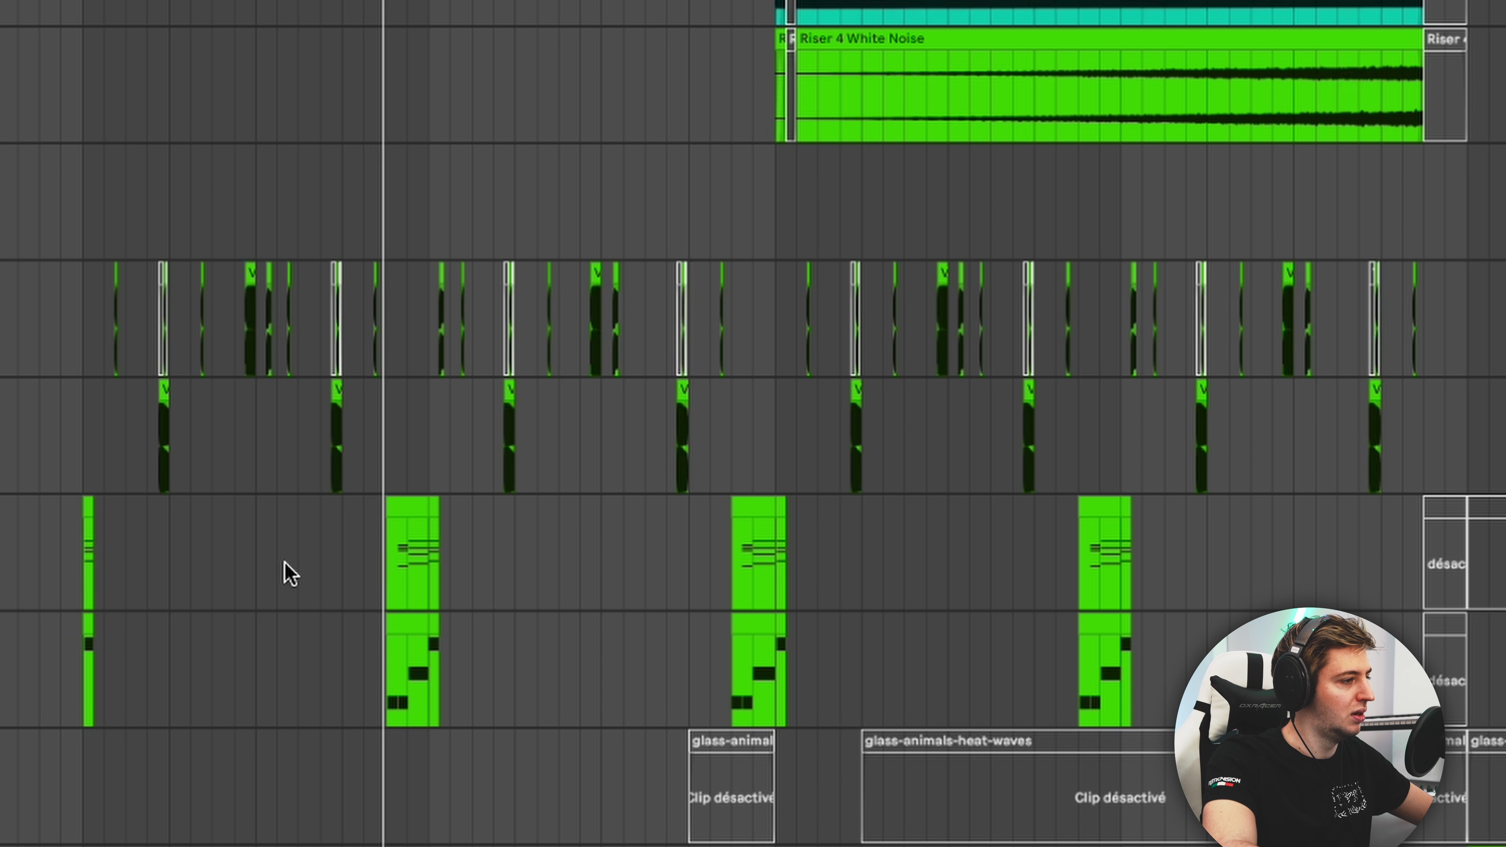
pyautogui.click(321, 347)
pyautogui.click(60, 579)
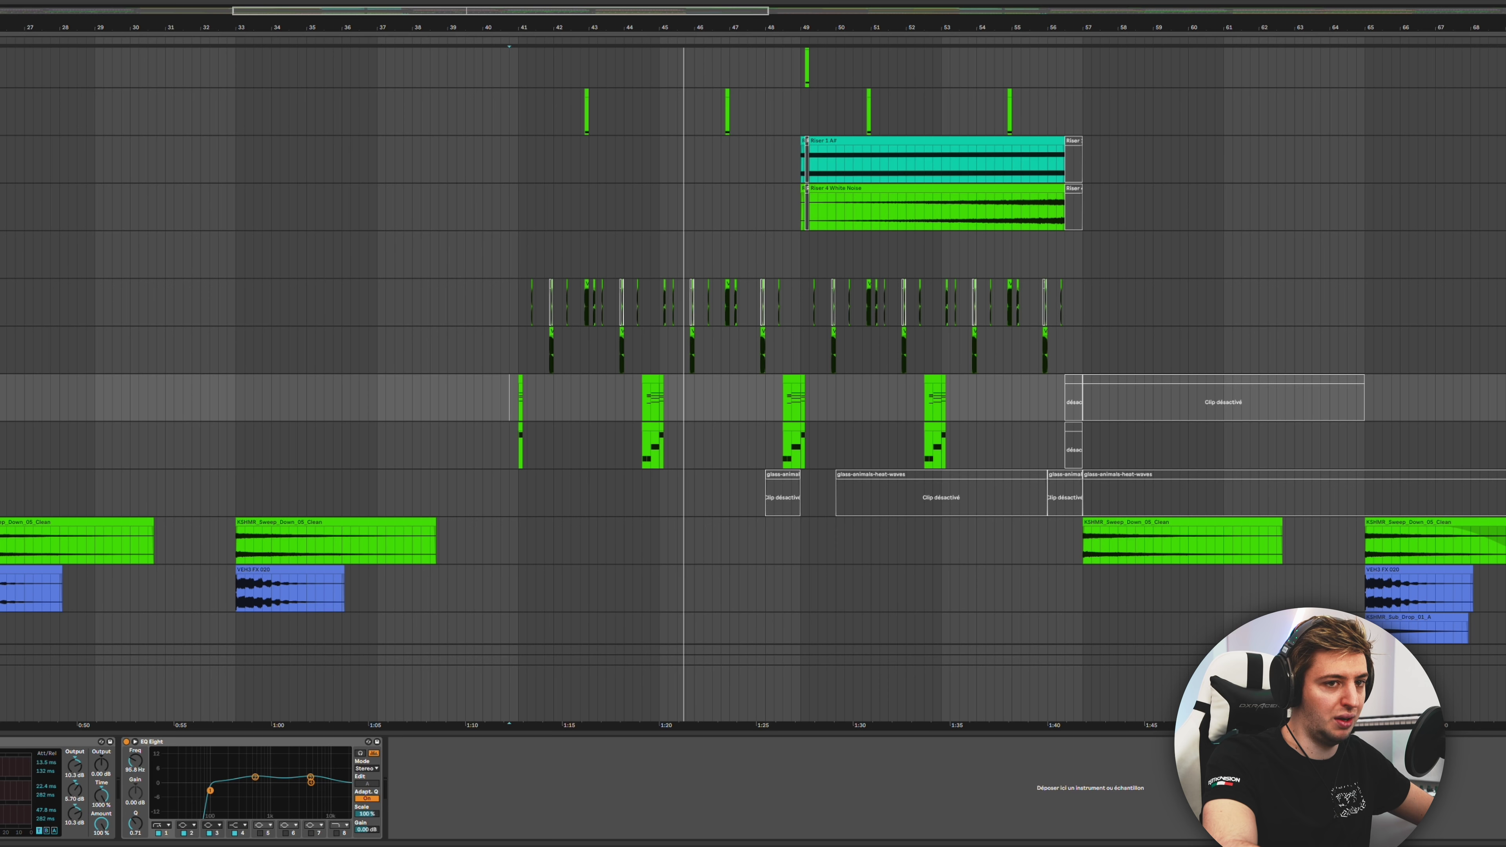
# Step: Return to the upper green lead track, play the drop from bar 49 with its Vital instrument in view, and close it
pyautogui.scroll(10, 754, 346)
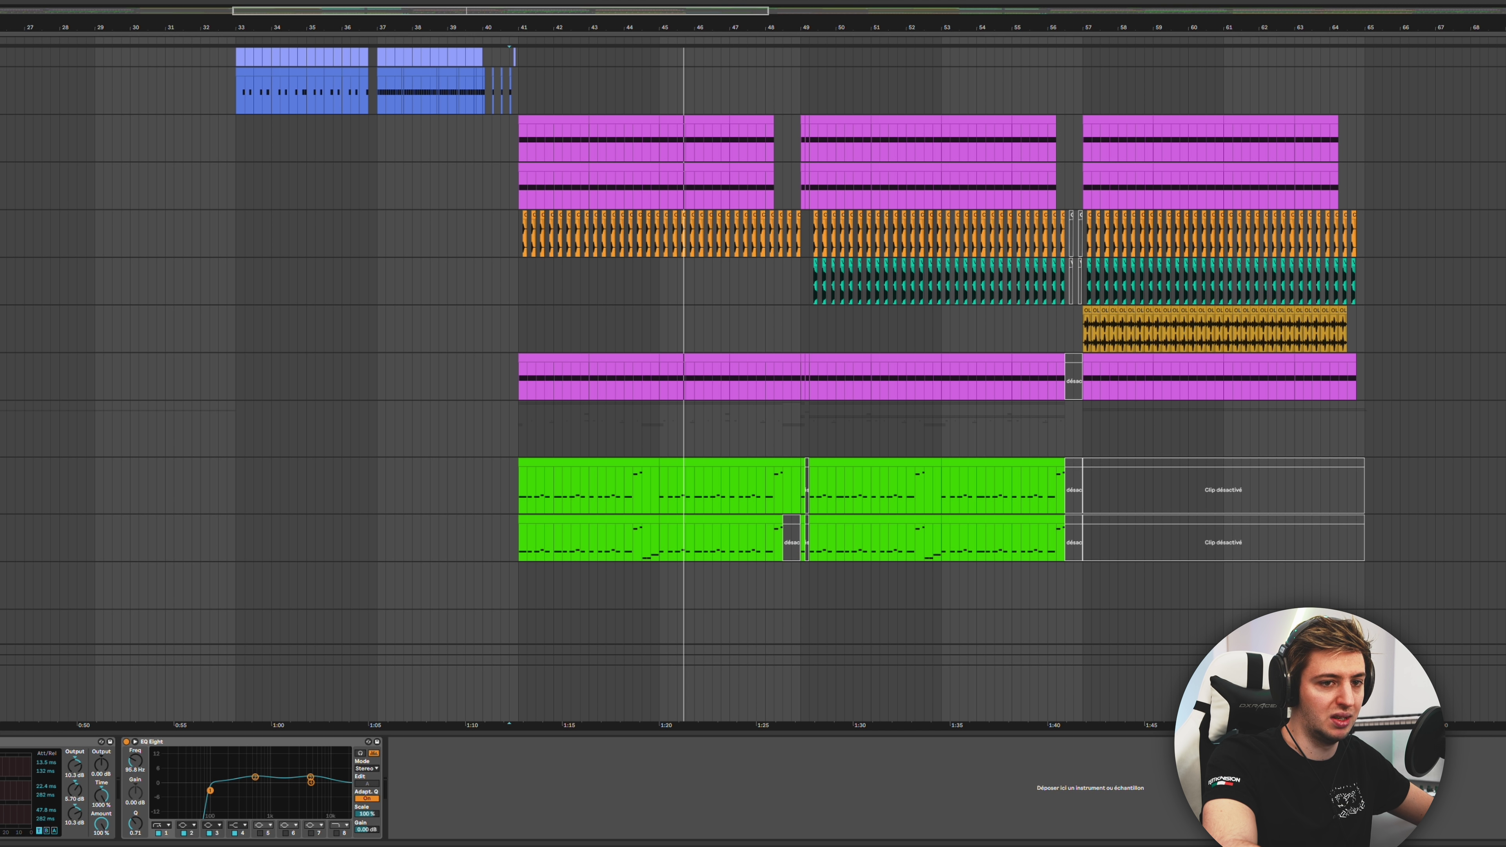
pyautogui.click(520, 329)
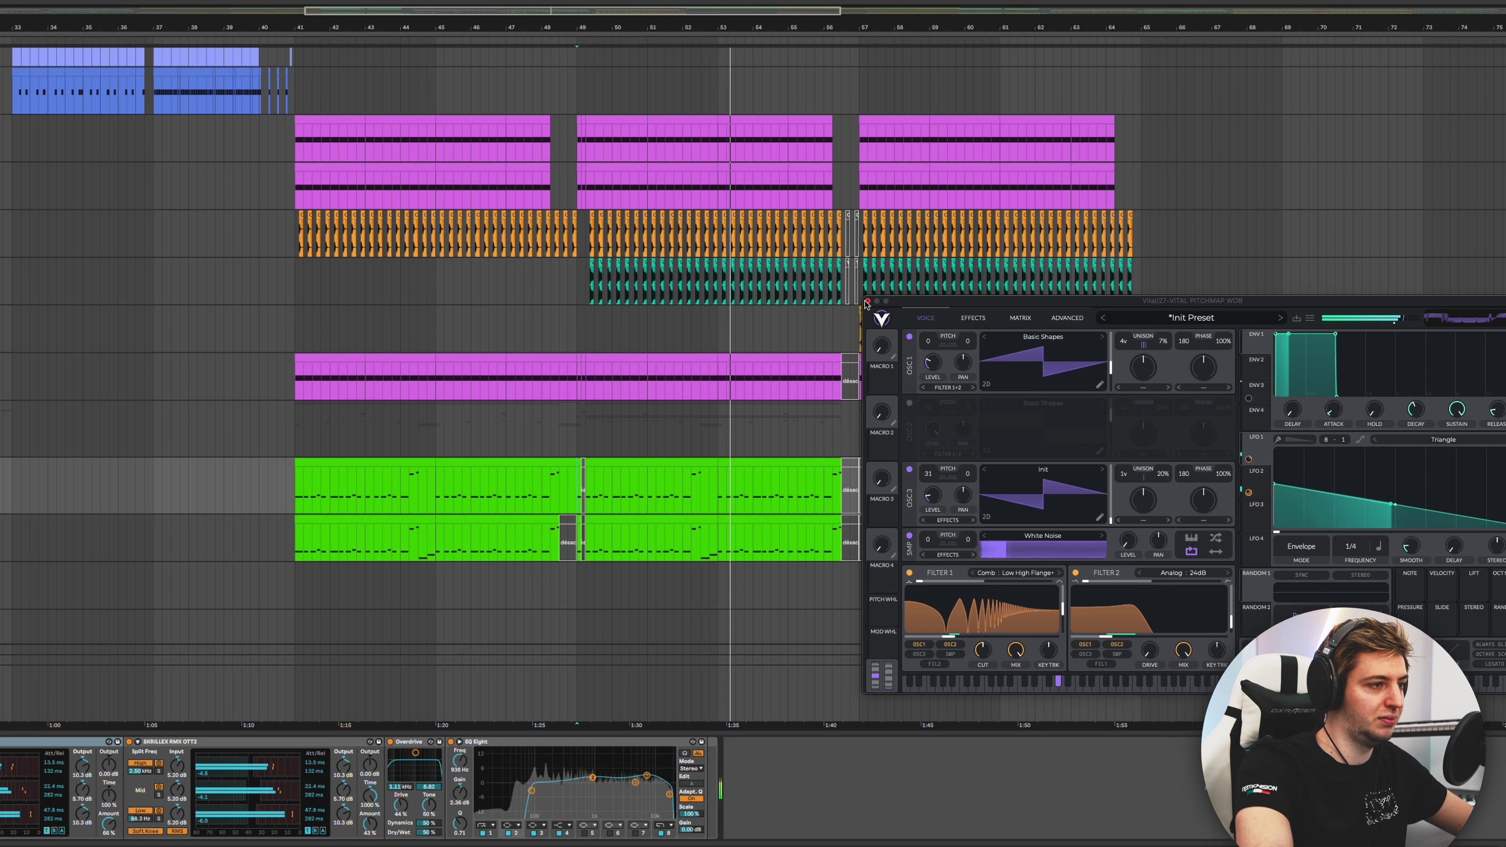
pyautogui.click(868, 300)
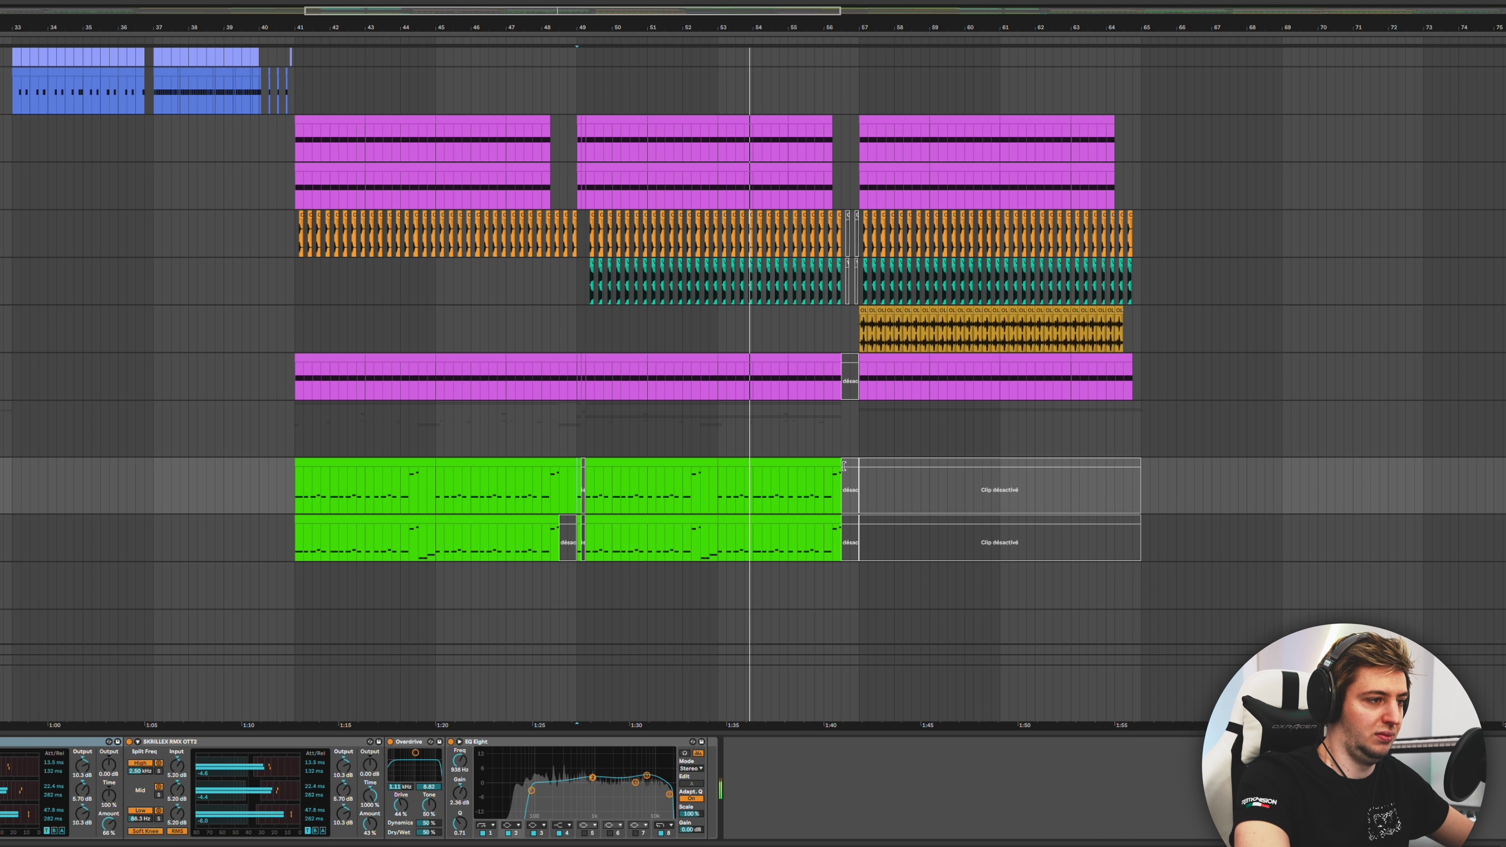
# Step: Go to bar 57 and play the green bass clip spanning bars 57 to 65
pyautogui.hscroll(5, 688, 368)
pyautogui.scroll(-5, 521, 403)
pyautogui.click(540, 364)
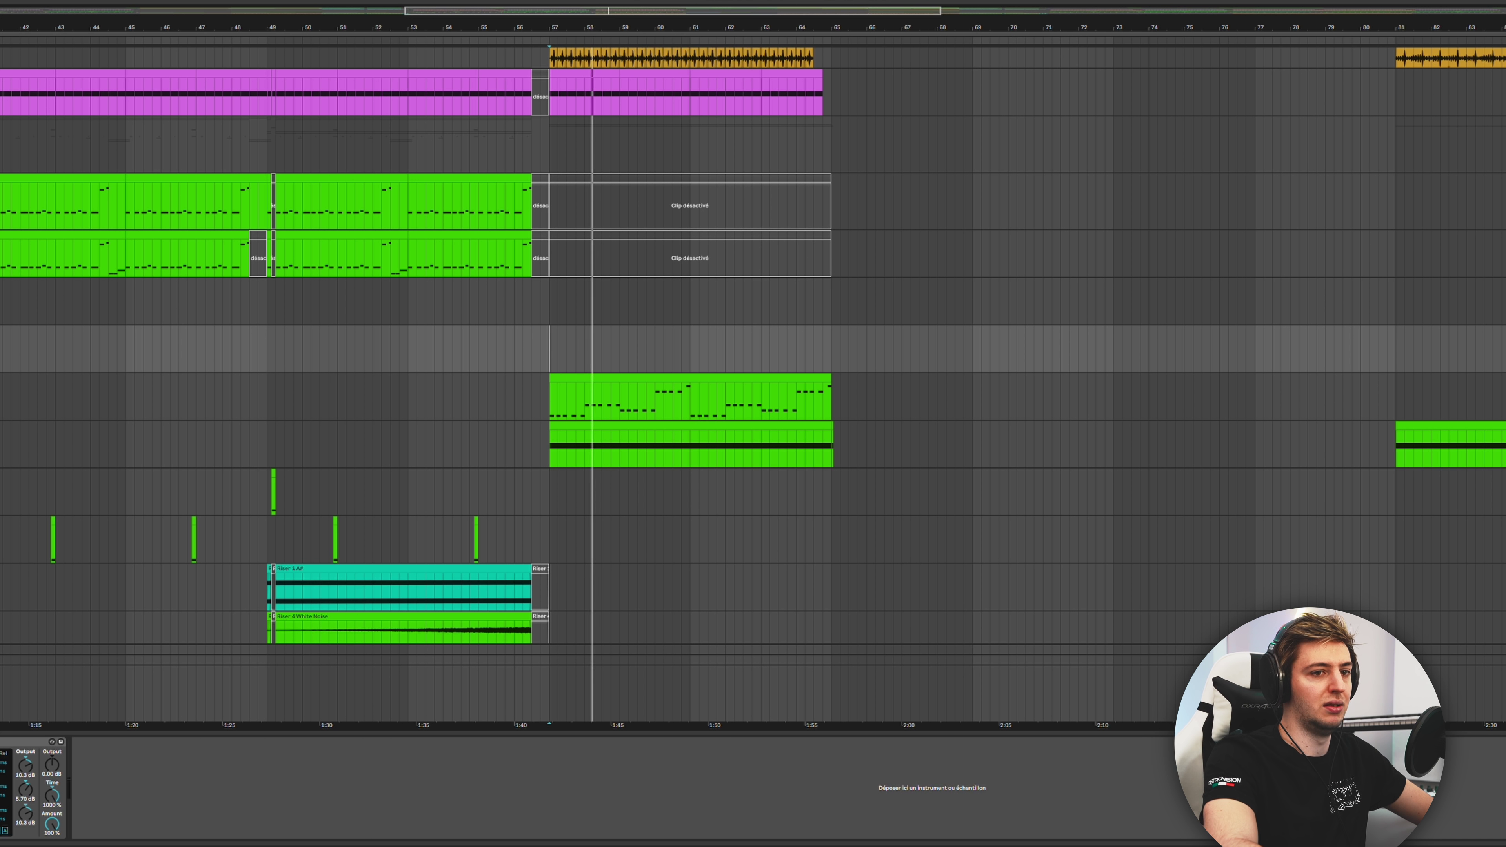
pyautogui.press('Down')
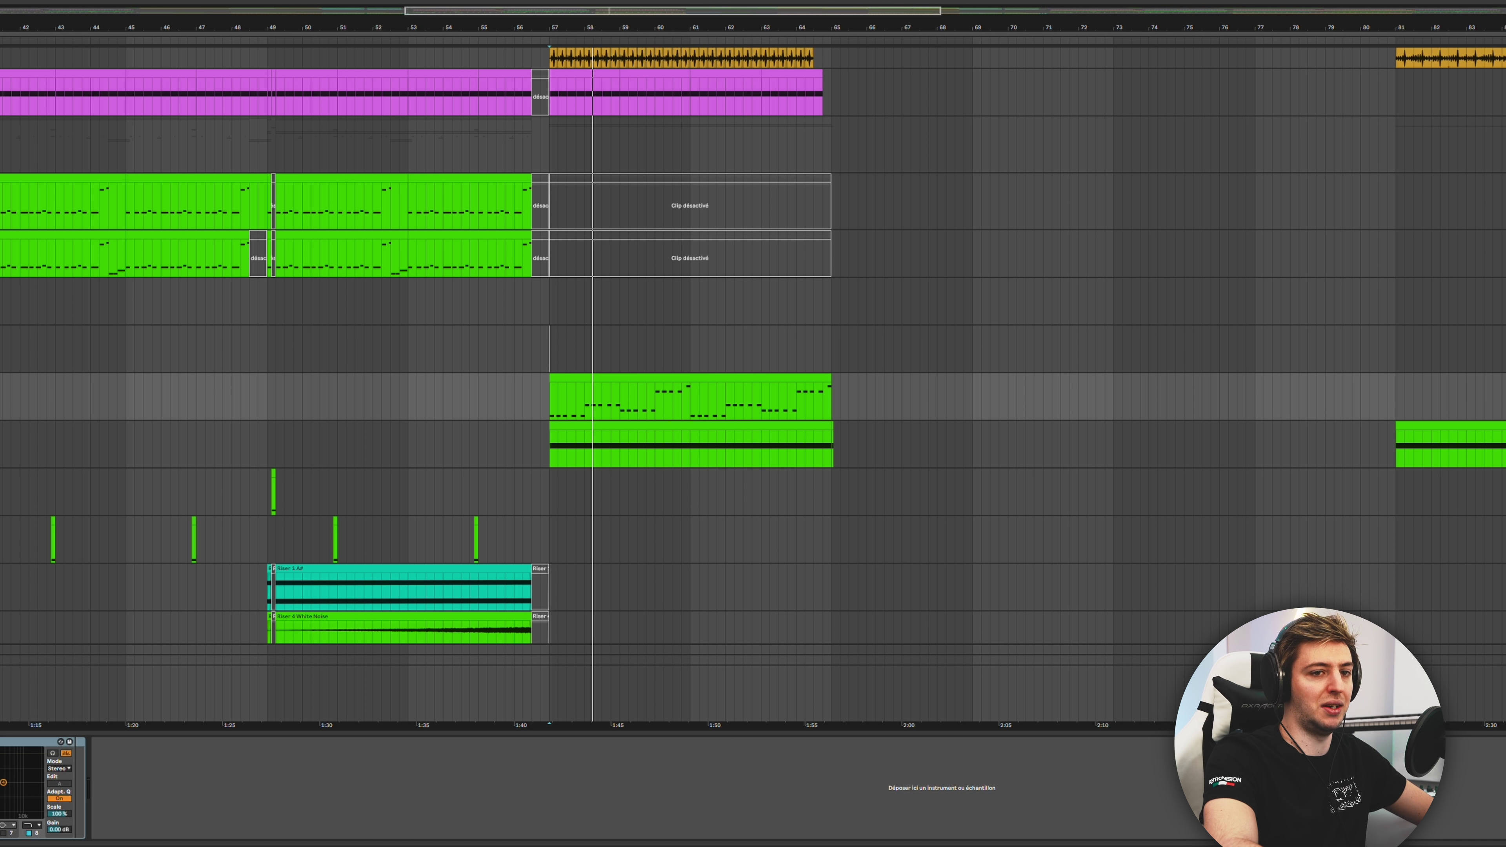
pyautogui.click(587, 379)
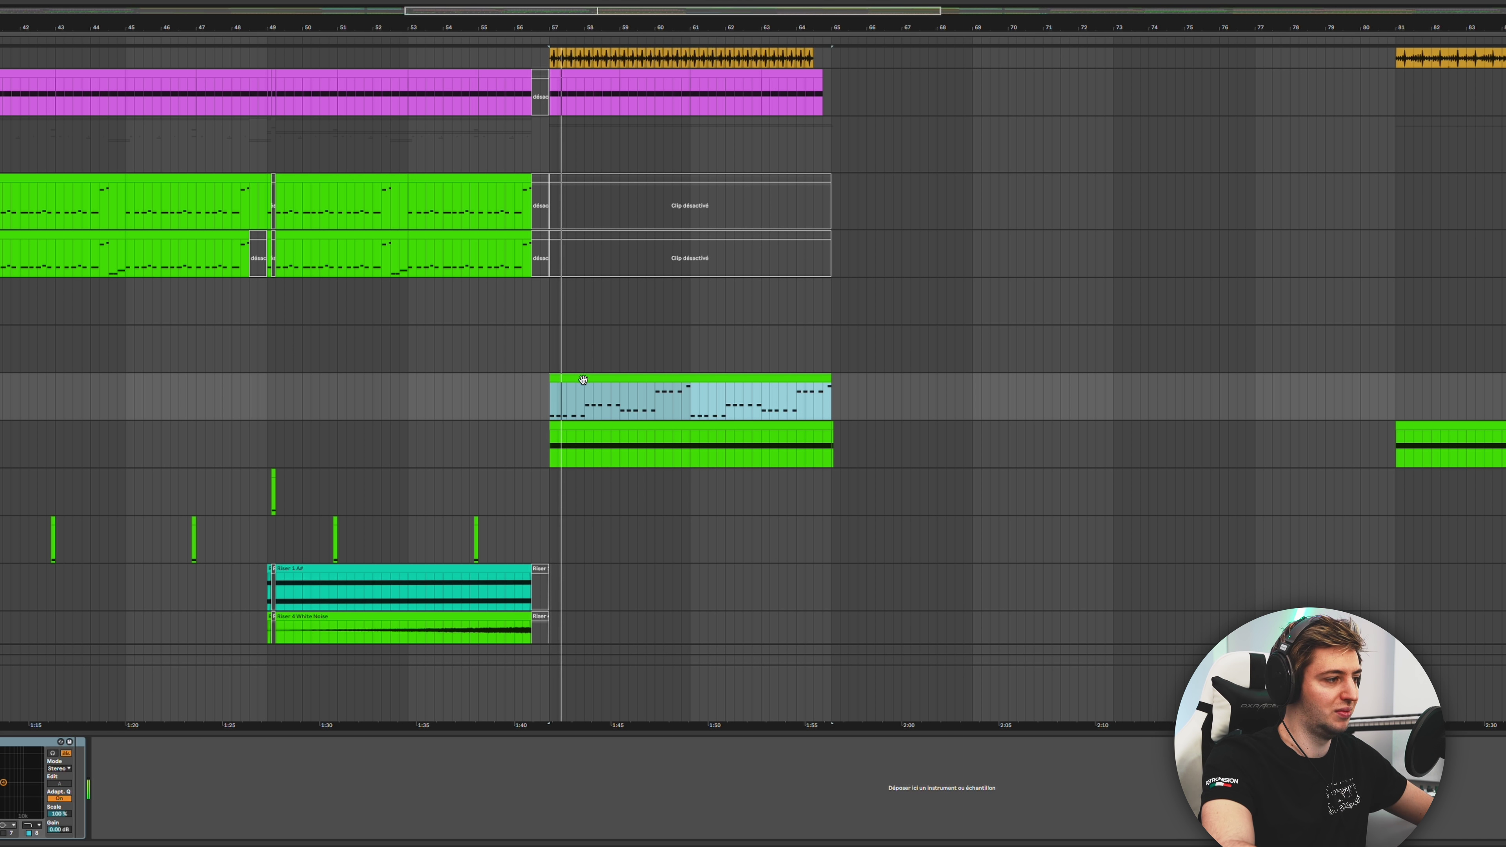
pyautogui.click(591, 415)
# Step: Play the orange chord group from bar 57 and display its automation lanes
pyautogui.scroll(10, 646, 413)
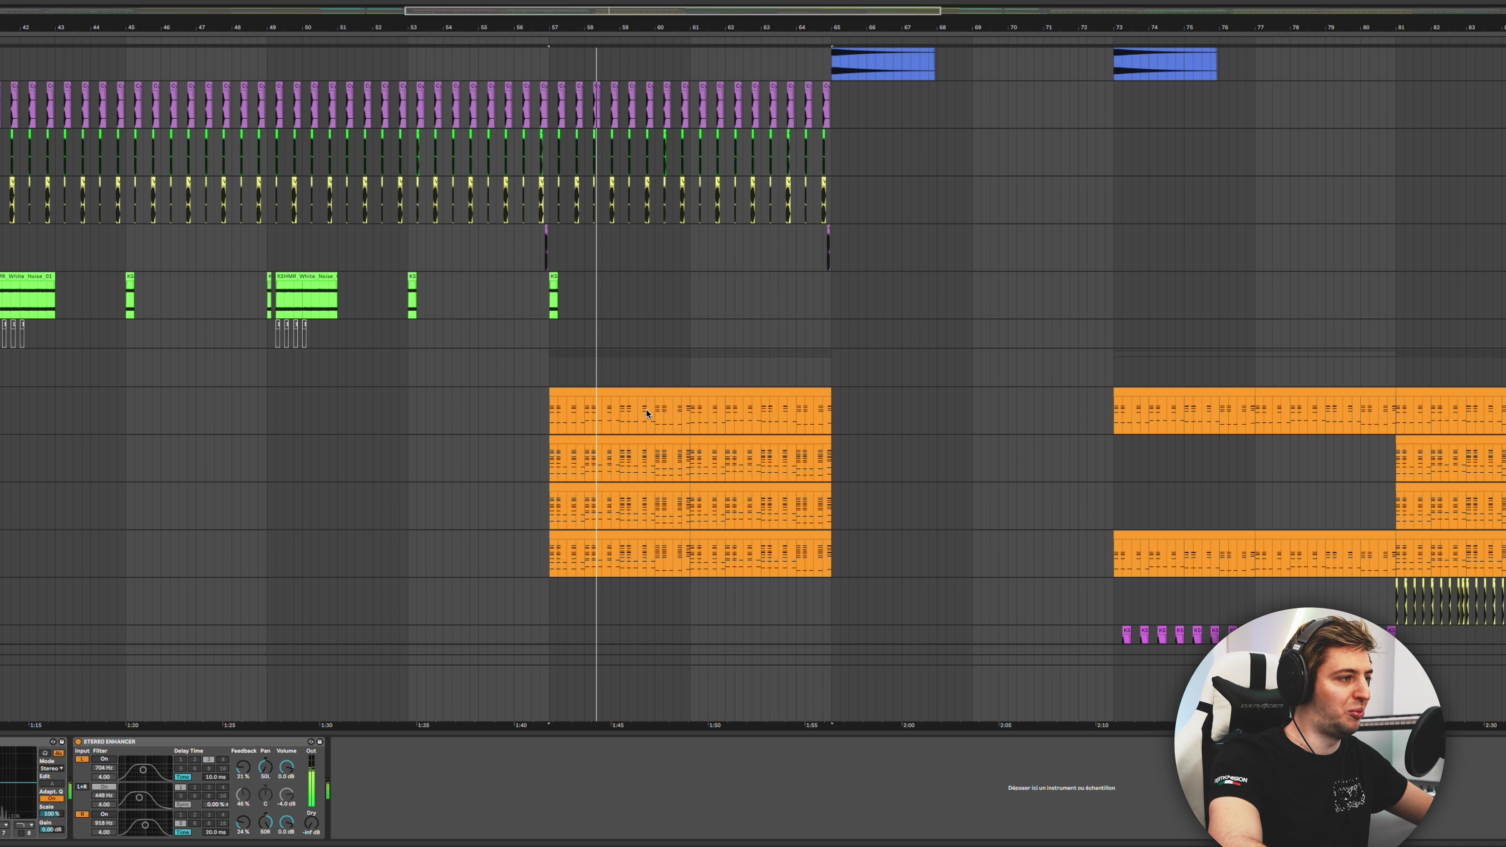
pyautogui.click(549, 365)
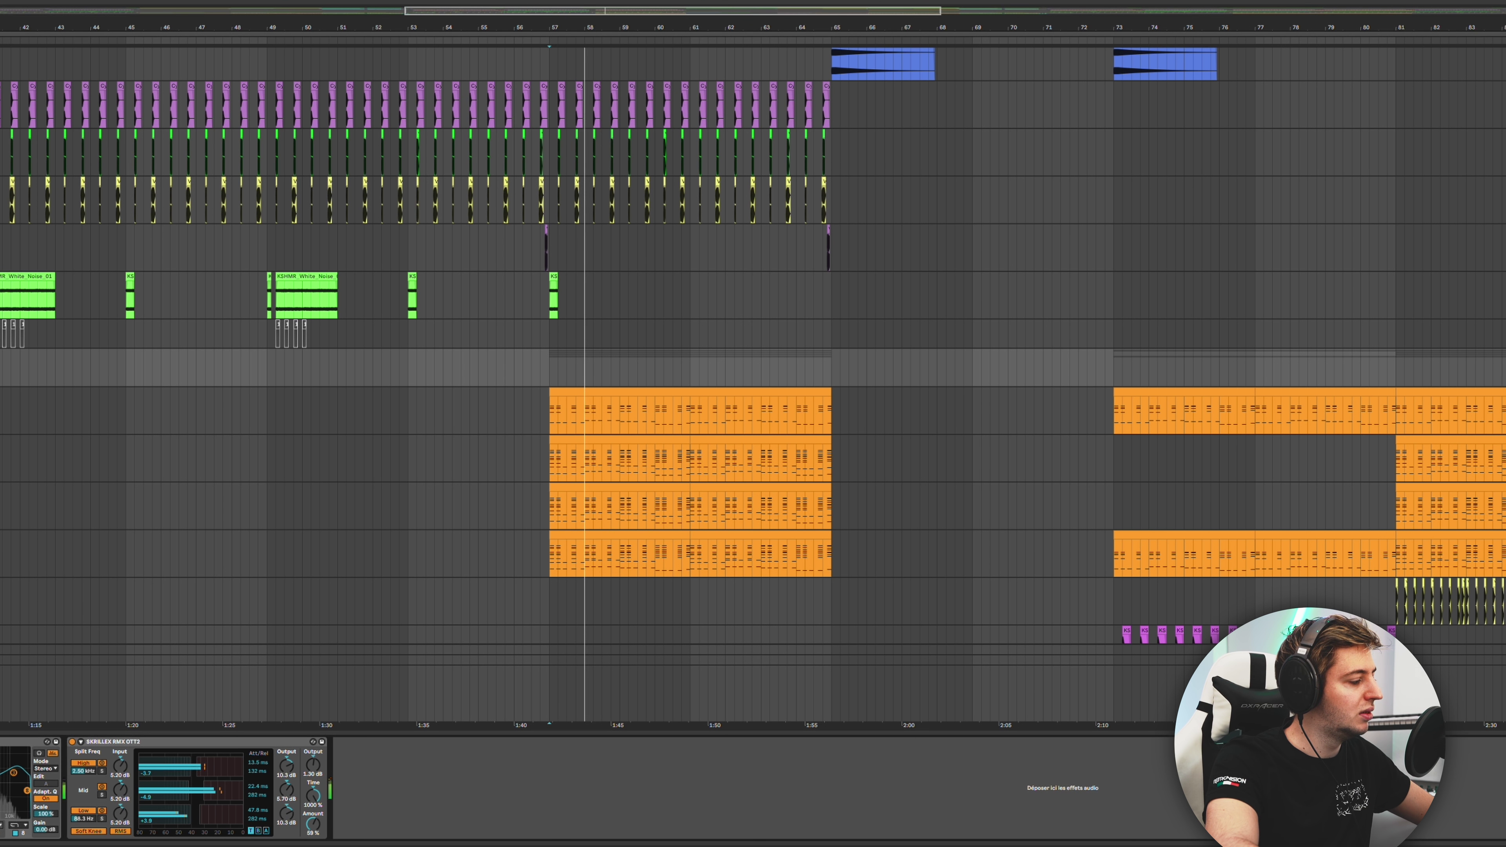
pyautogui.press('a')
pyautogui.scroll(6, 569, 379)
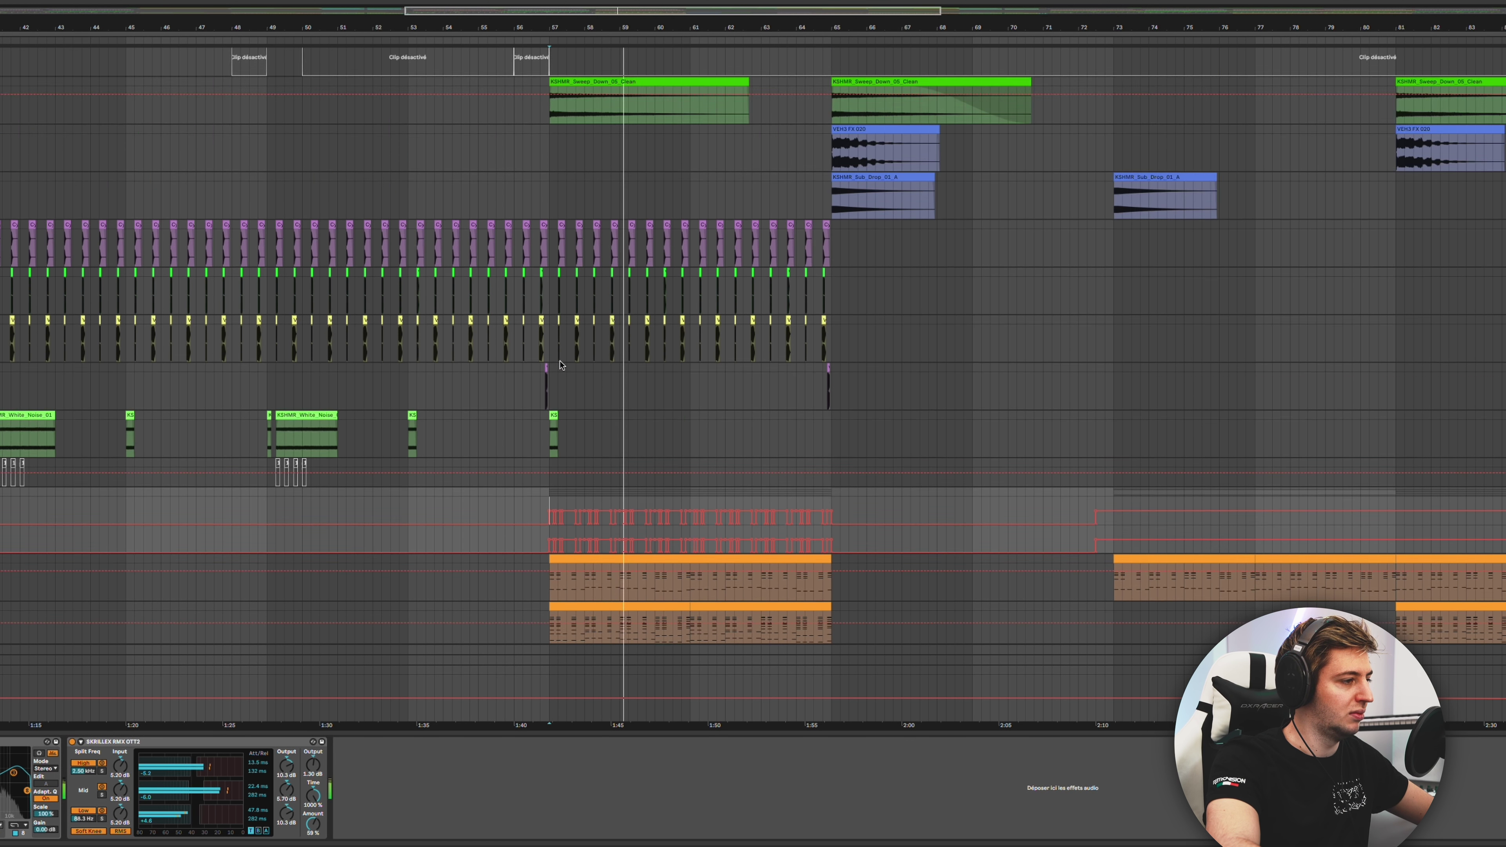
pyautogui.scroll(-9, 606, 386)
pyautogui.scroll(3, 568, 265)
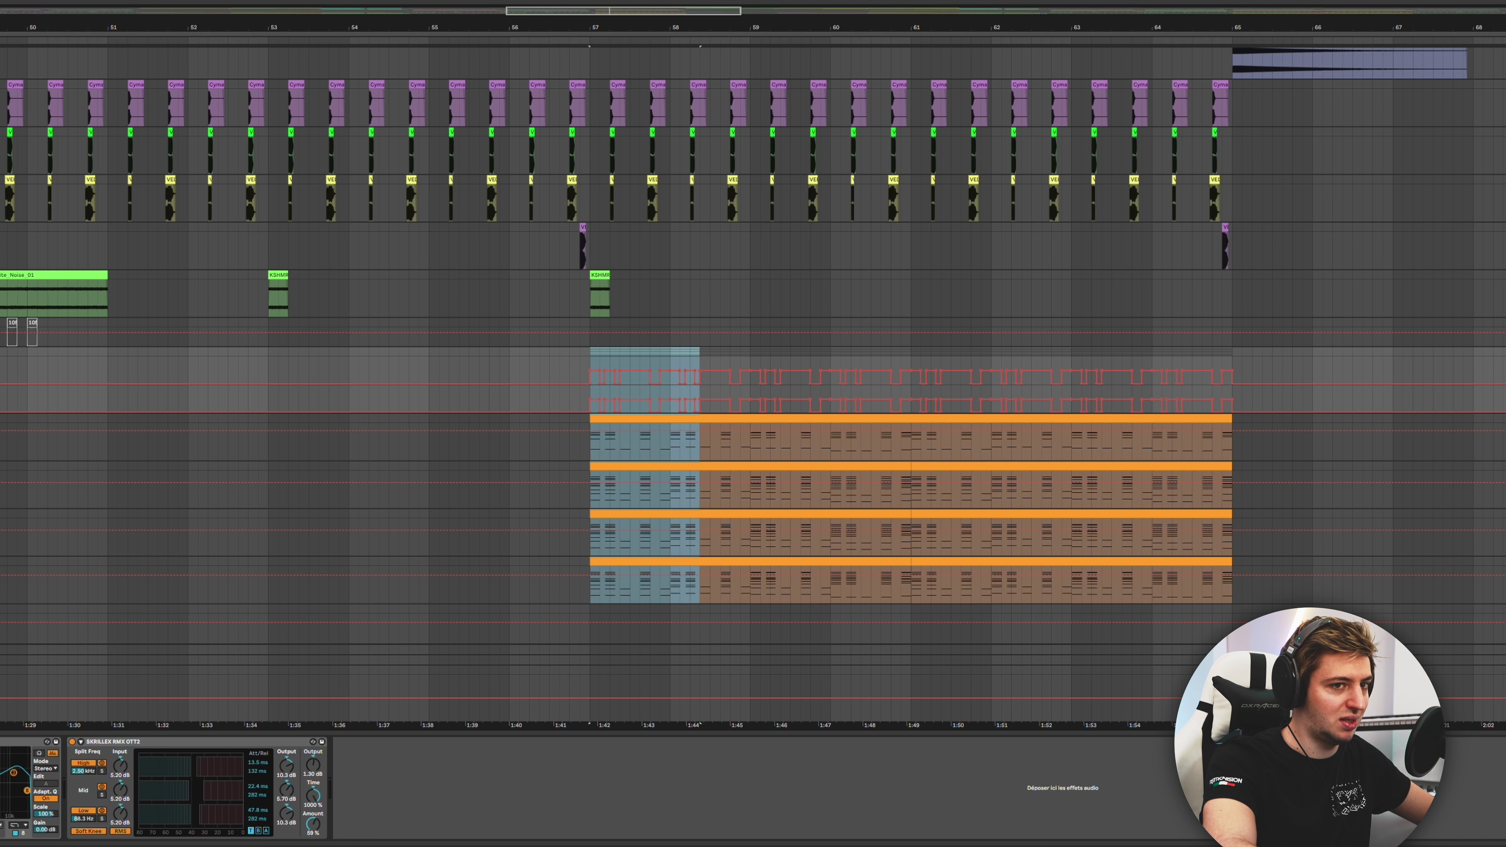
# Step: Place the insert marker at bar 57 on the orange chord group and toggle the automation display
pyautogui.click(584, 360)
pyautogui.press('a')
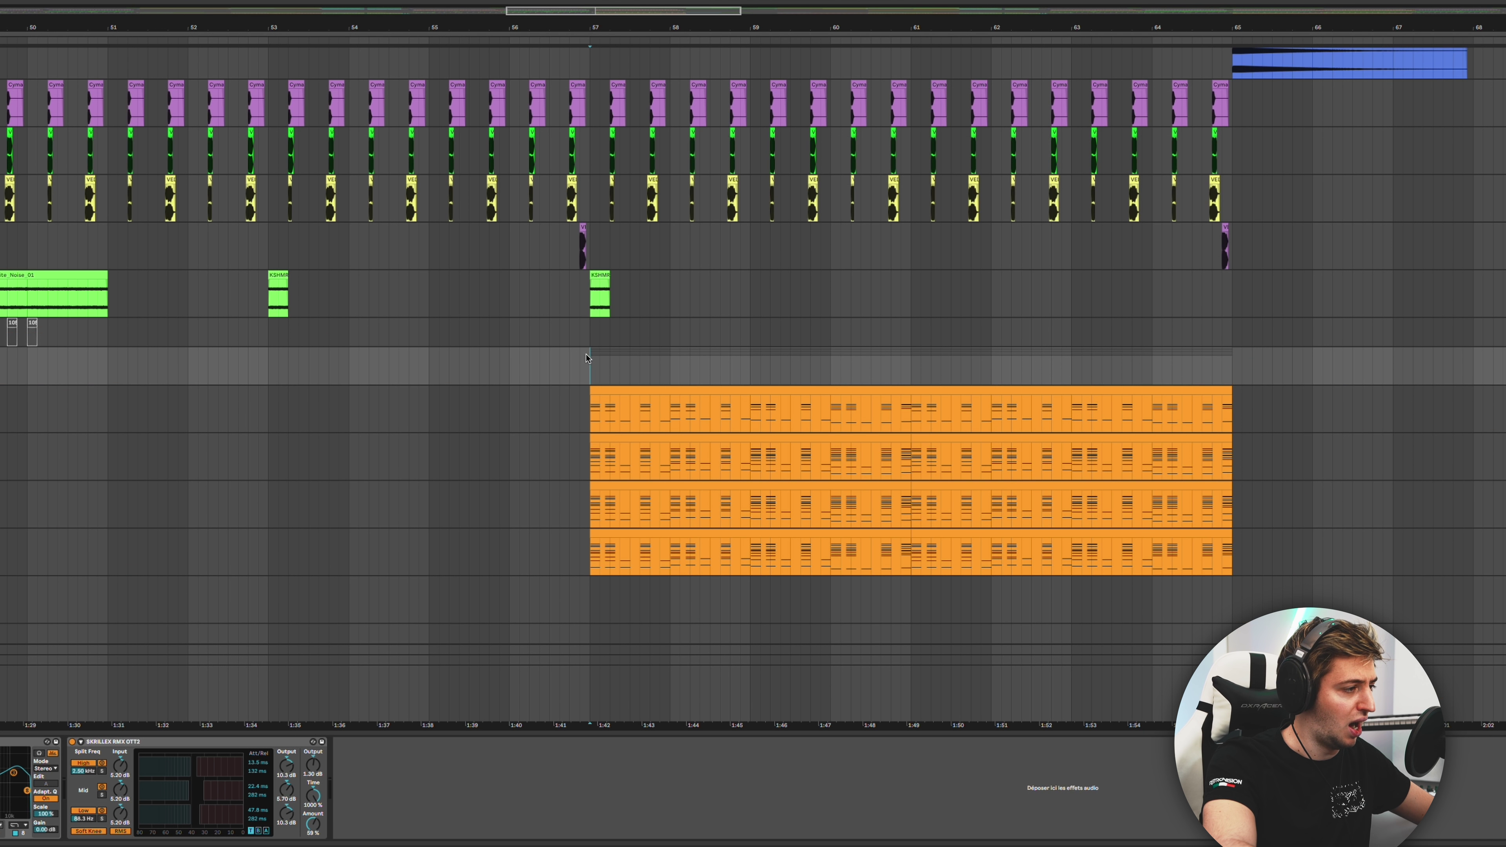
pyautogui.press('a')
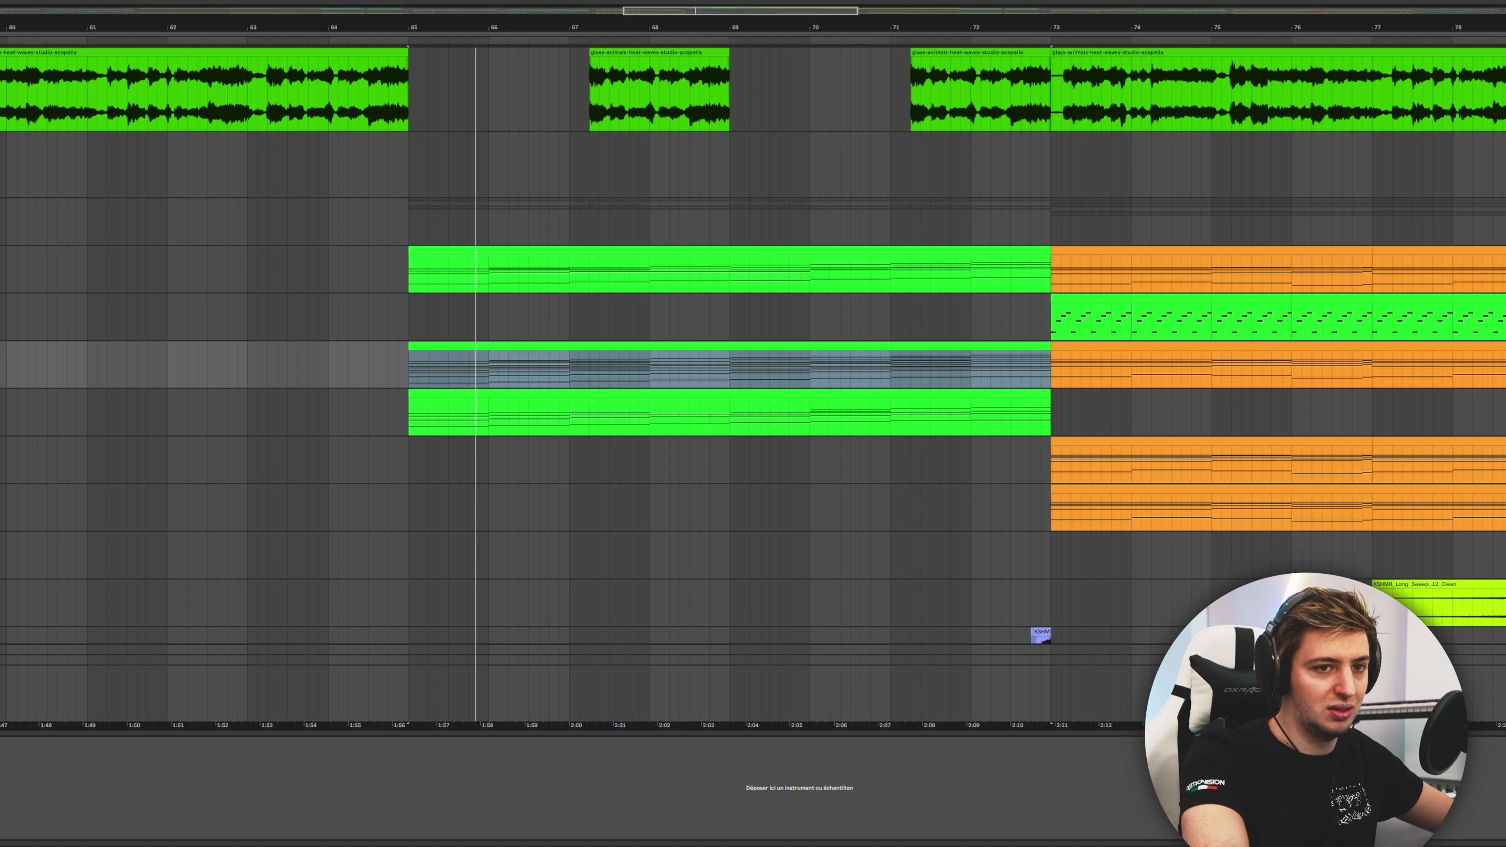
# Step: Examine the MIDI notes of the middle green chord clip spanning bars 65 to 73 and move on to the second drop
pyautogui.click(721, 379)
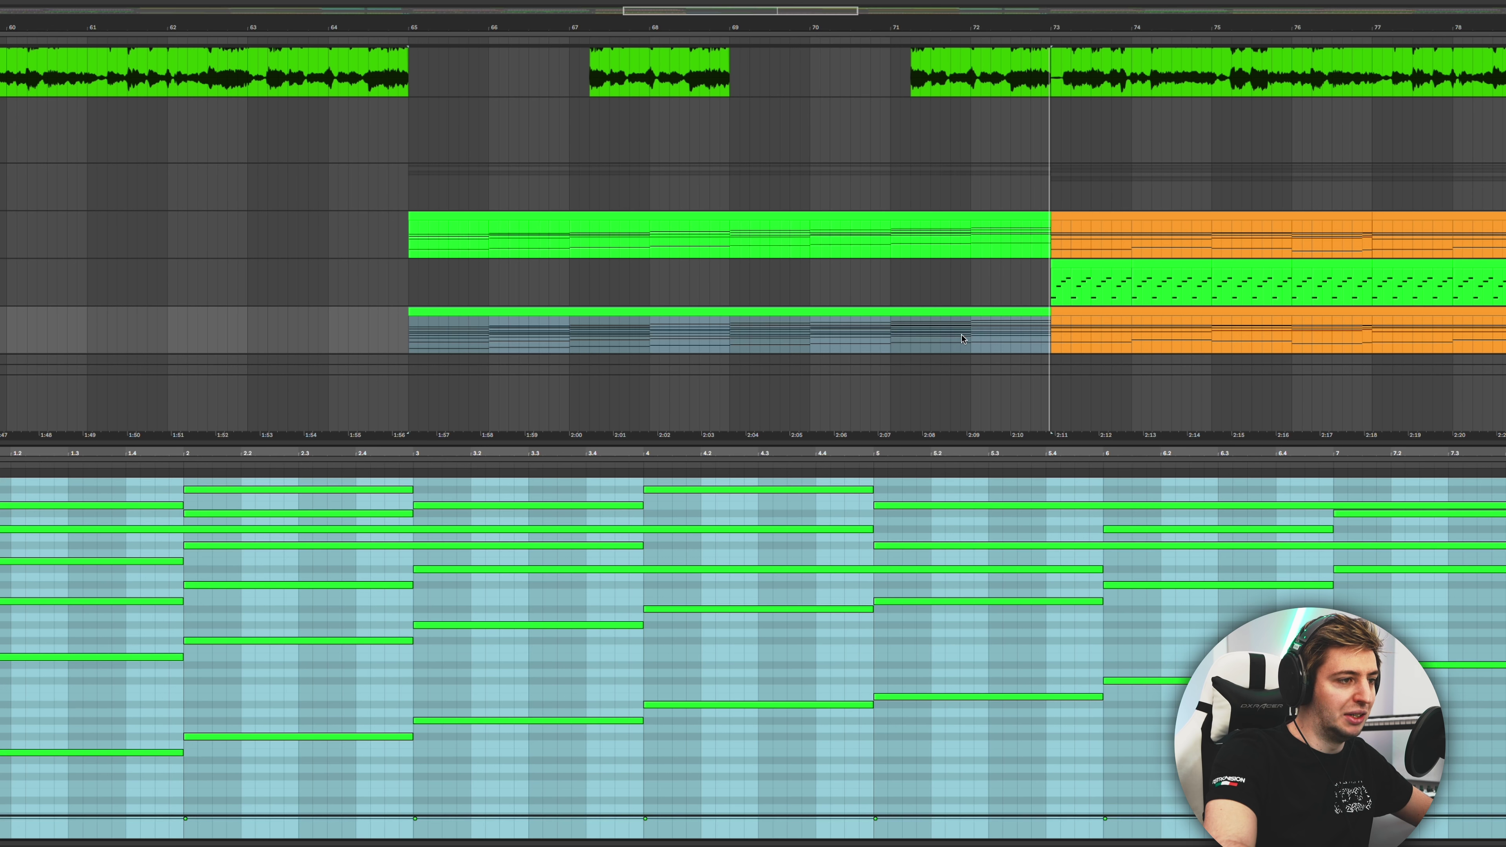
pyautogui.click(966, 339)
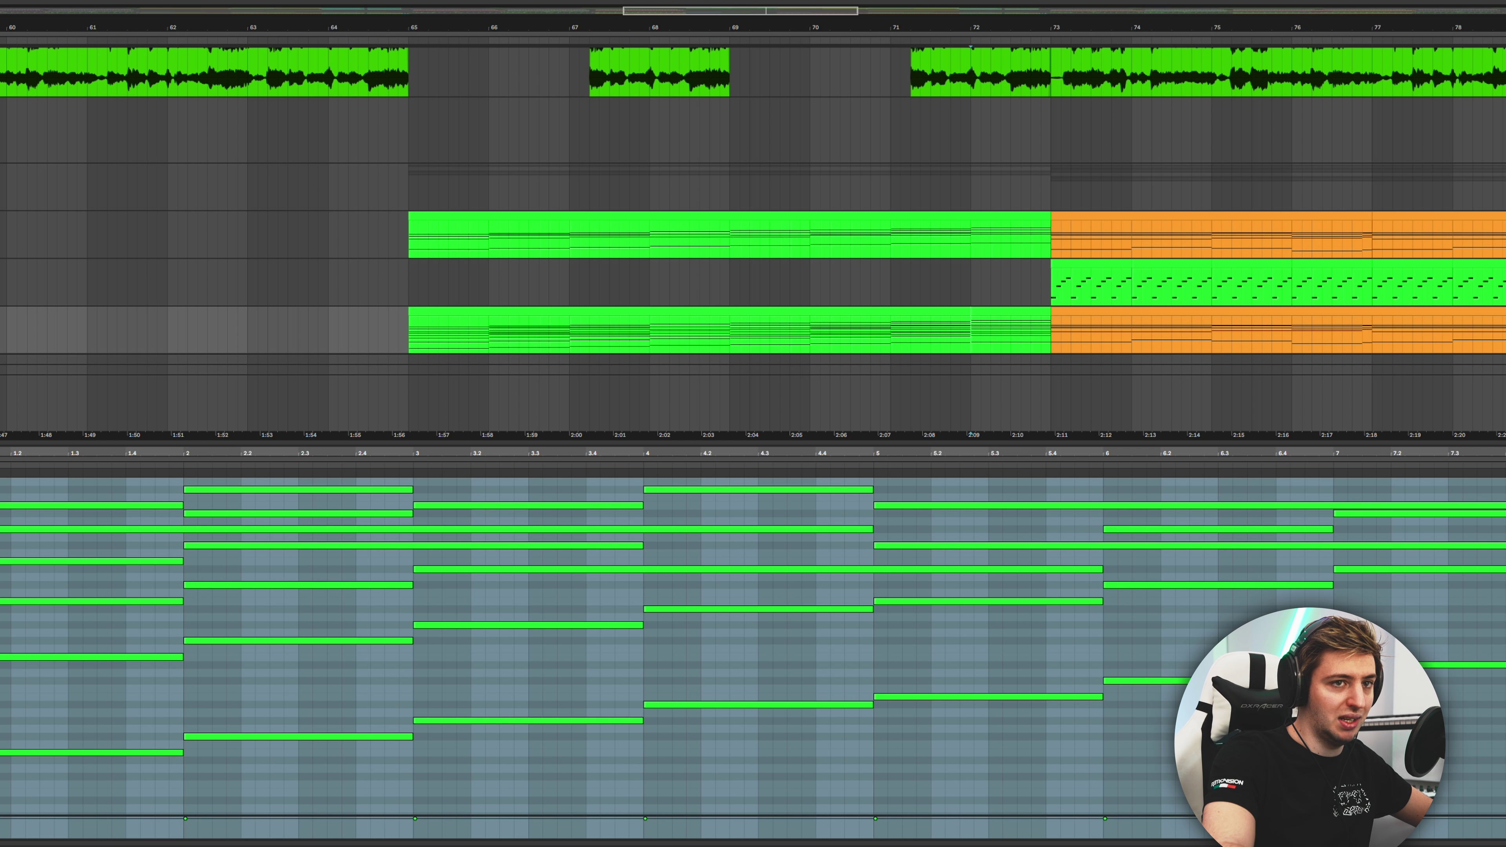
pyautogui.click(971, 335)
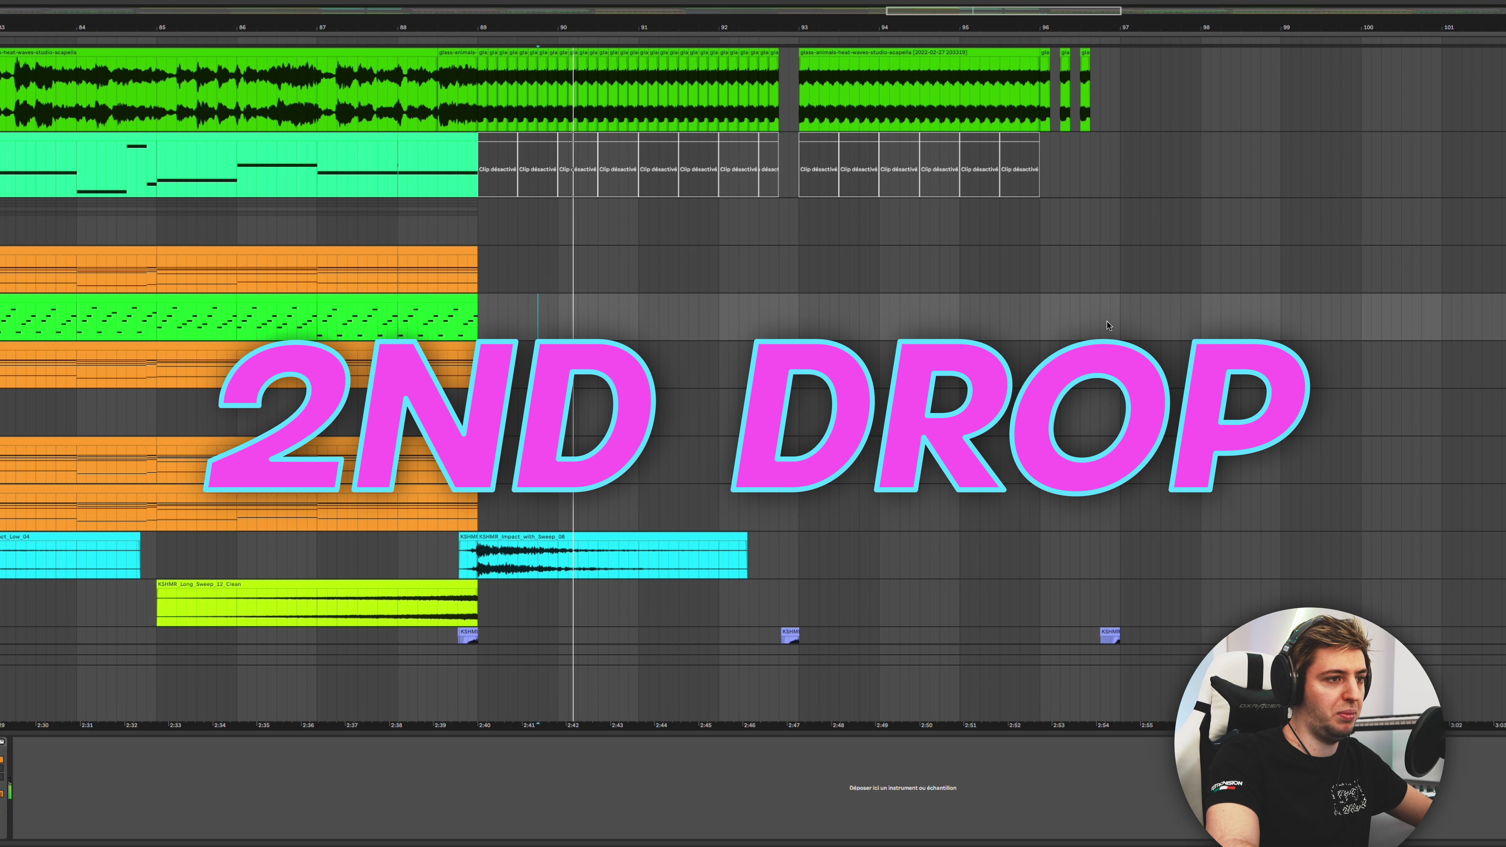
pyautogui.hscroll(5, 1006, 326)
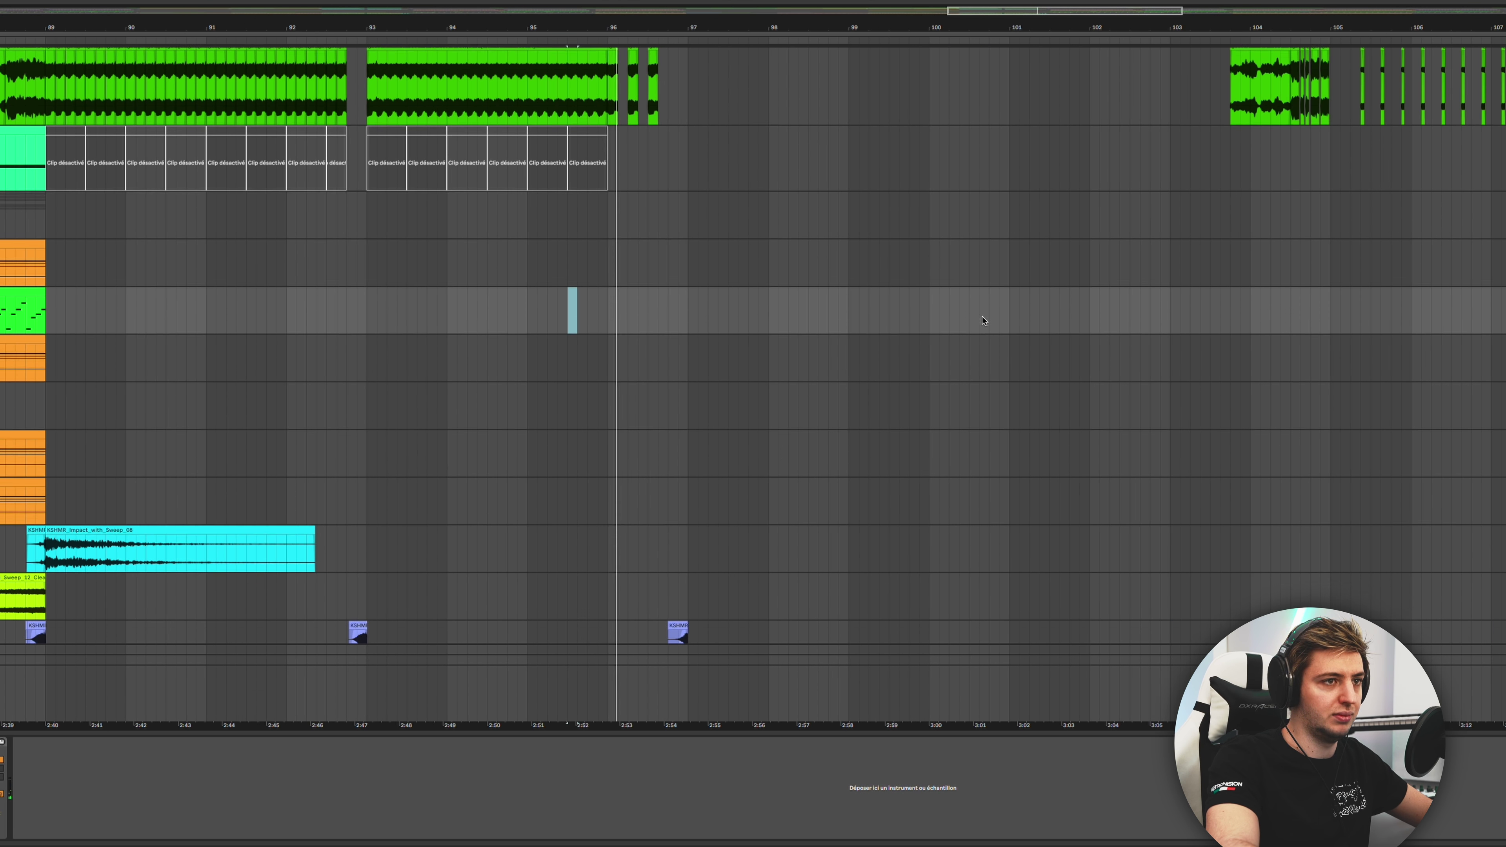
# Step: Play the start of the second drop, select the lowest of the three stacked green synth tracks near bar 97 and stop playback
pyautogui.scroll(-10, 985, 321)
pyautogui.scroll(-15, 978, 316)
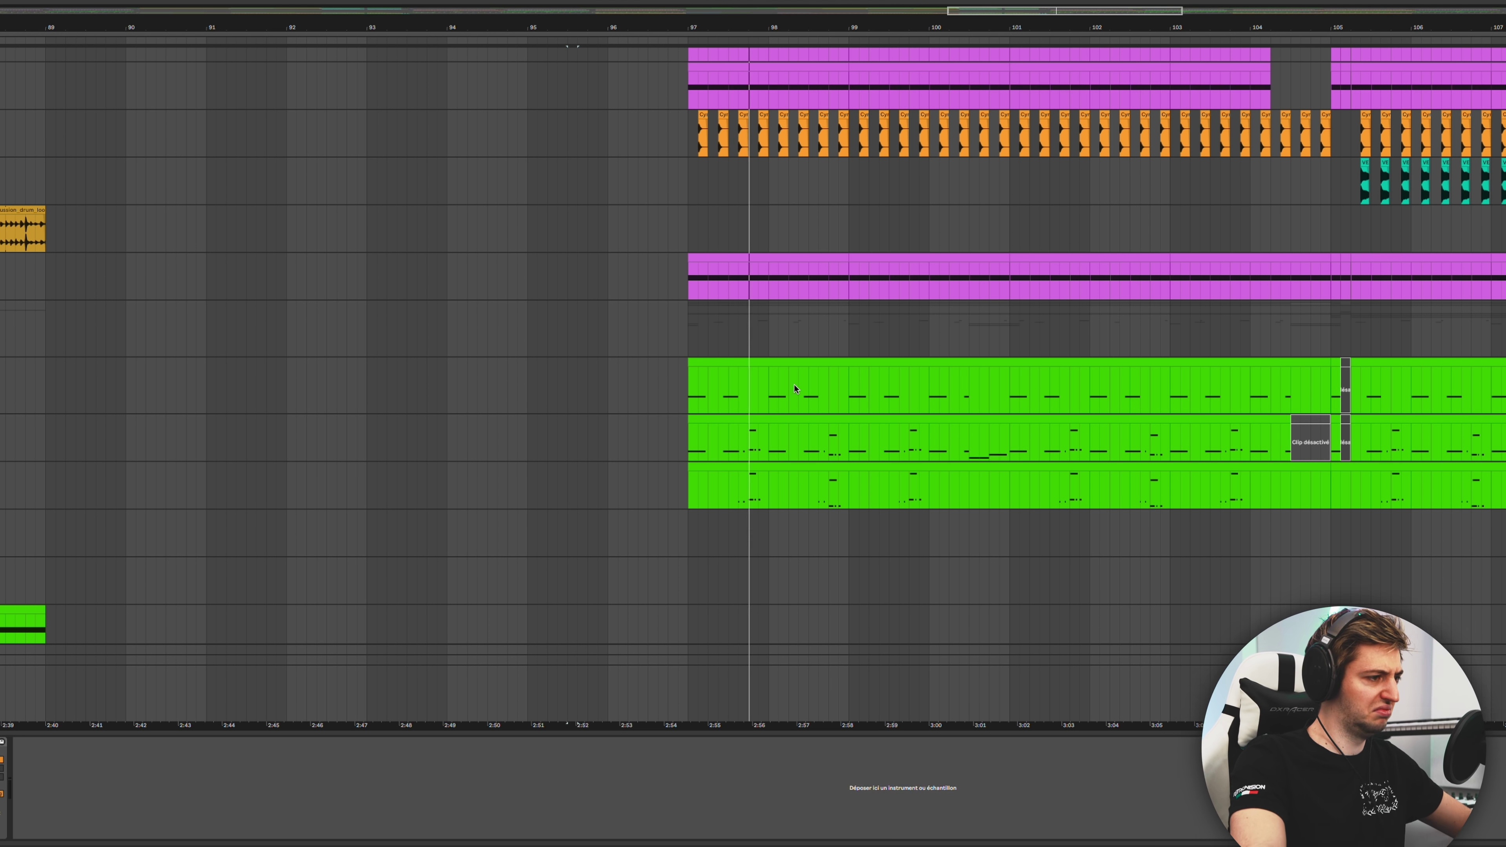
pyautogui.click(795, 389)
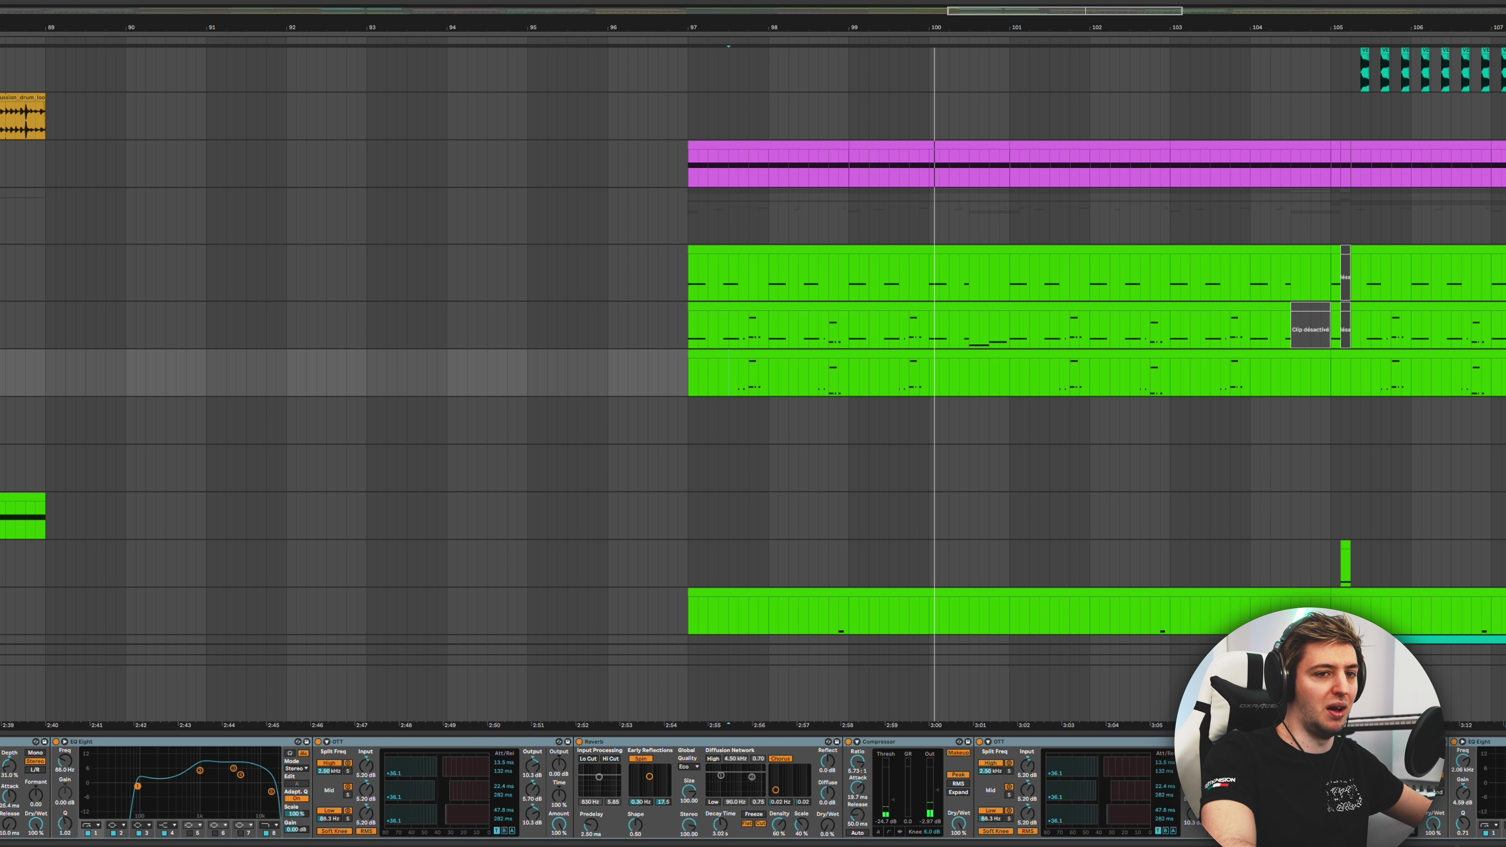
pyautogui.press('space')
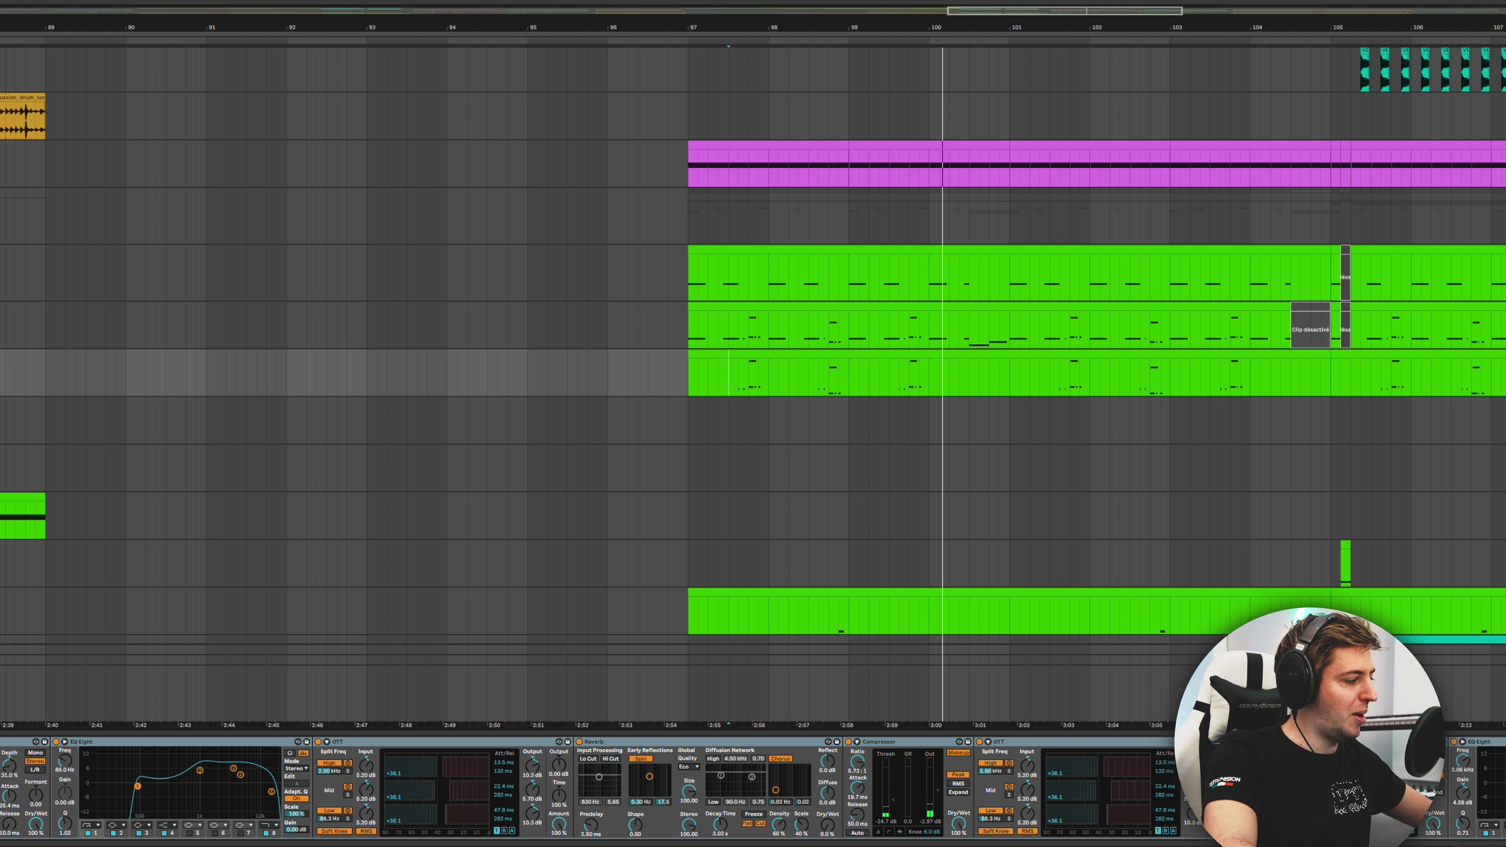
# Step: Examine the selected green synth track's Sylenth1 instrument and its effect chain, including the OTT, HOFA IQ-Limiter, Compressor and EQ Eight devices
pyautogui.press('super+alt+p')
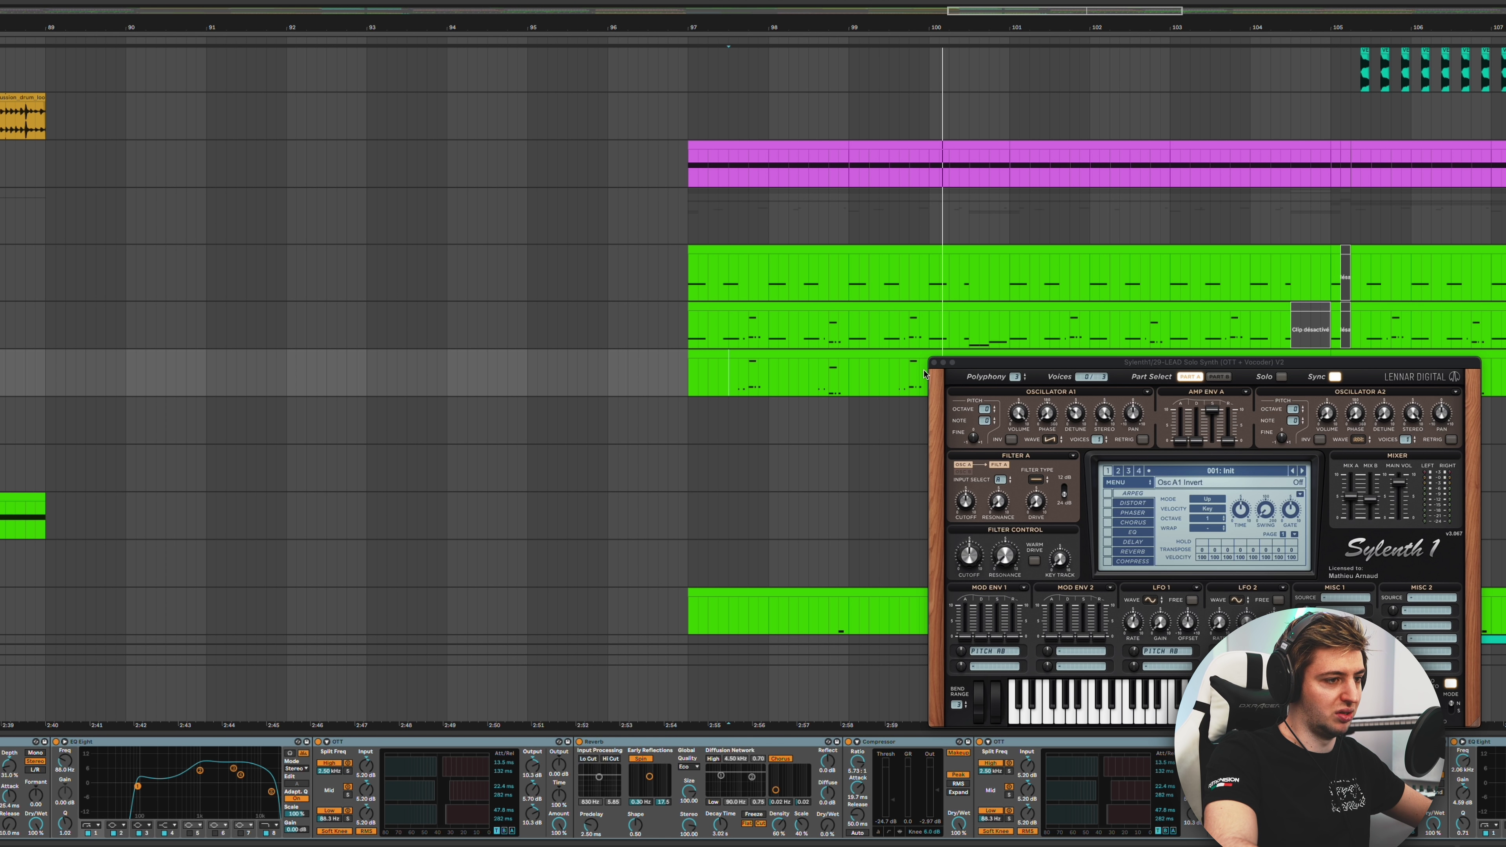
pyautogui.press('super+alt+p')
pyautogui.hscroll(2, 1454, 734)
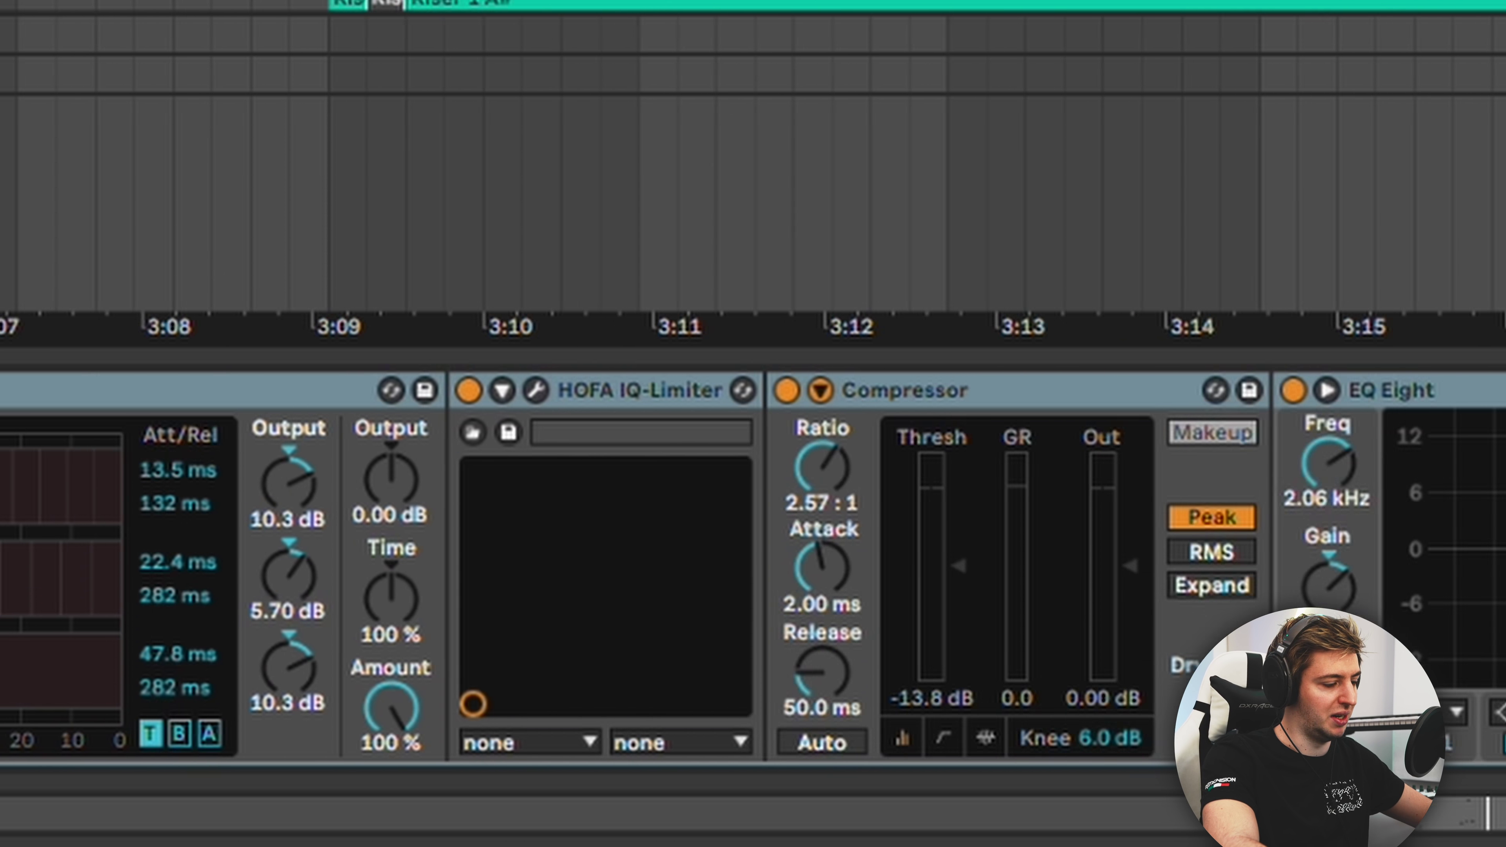
pyautogui.hscroll(-1, 1455, 734)
pyautogui.click(1479, 742)
pyautogui.hscroll(-1, 432, 798)
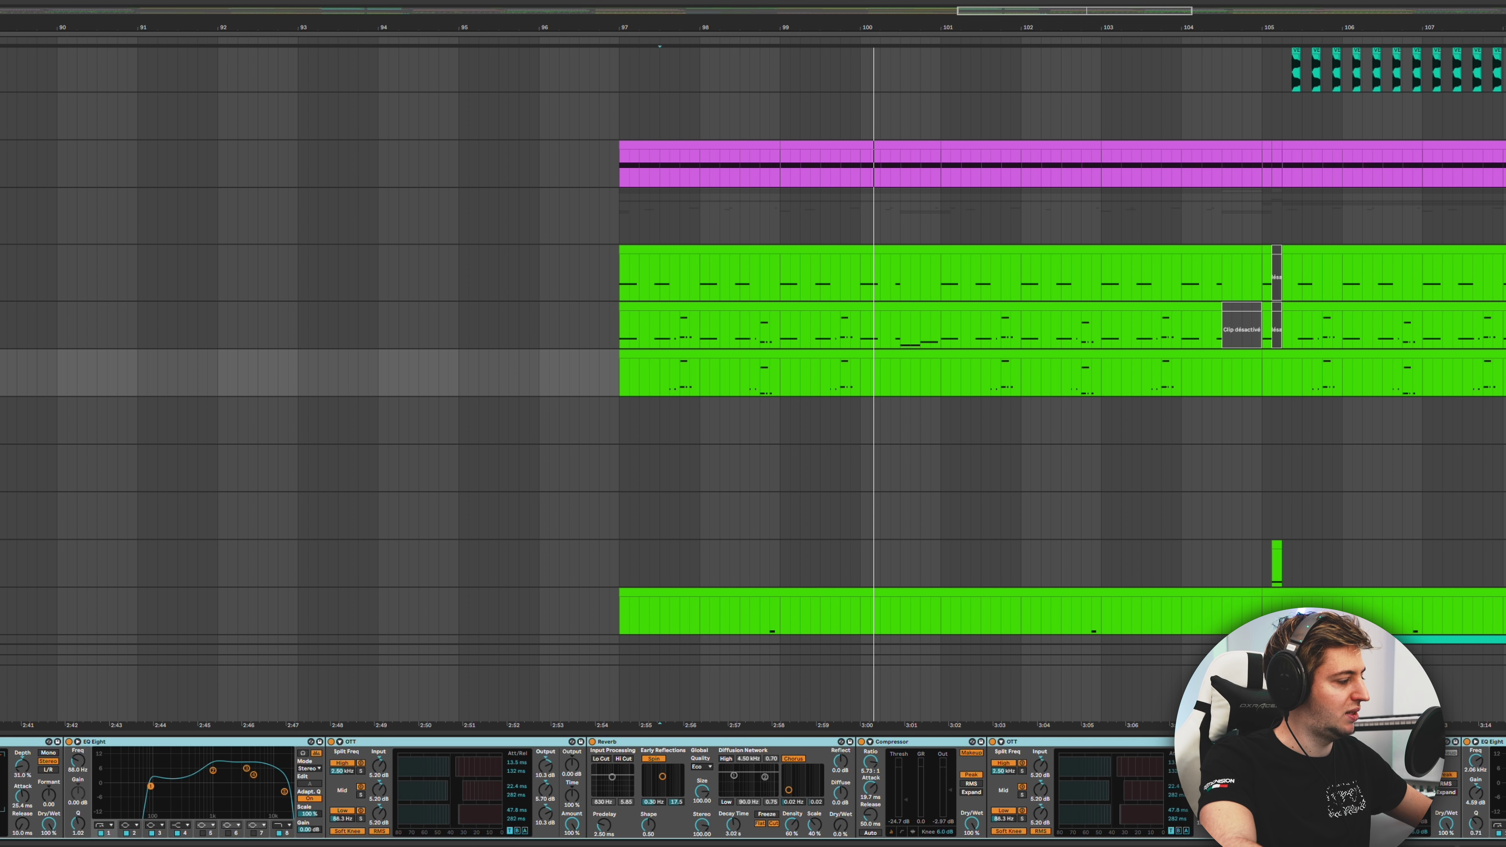